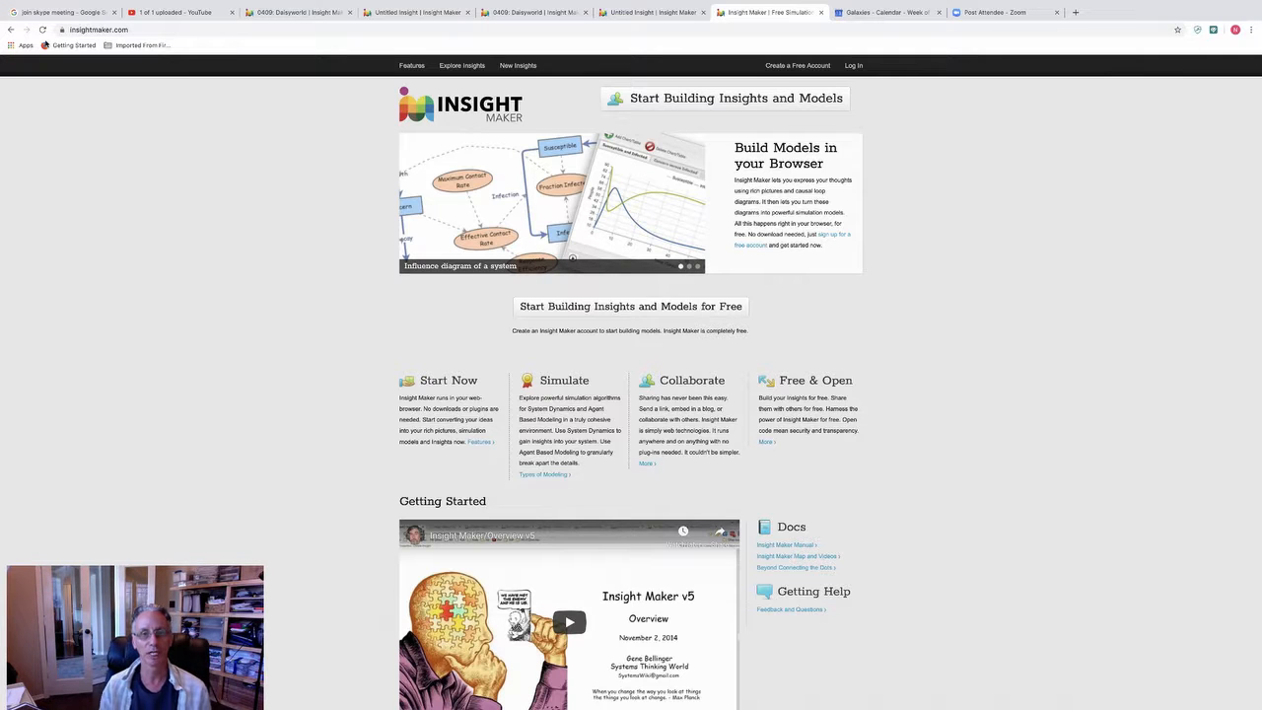
# Step: Search the public insights for "communication"
pyautogui.moveTo(204, 3)
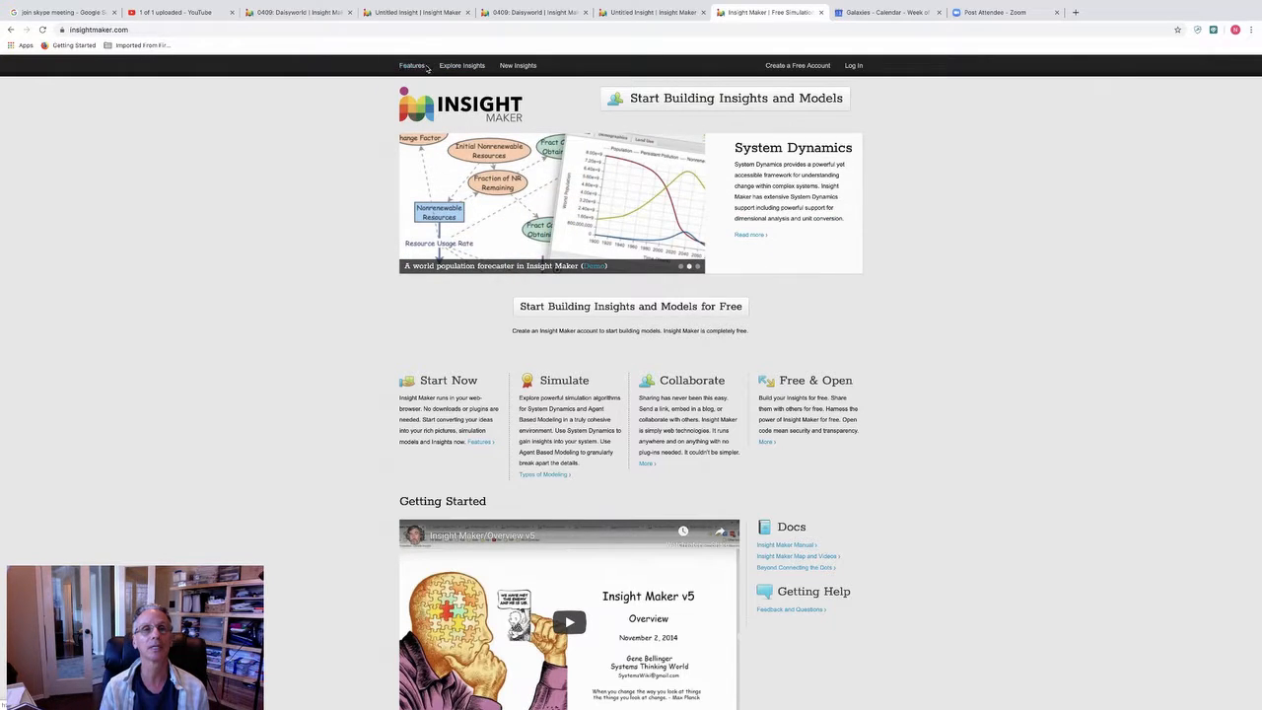
pyautogui.click(459, 69)
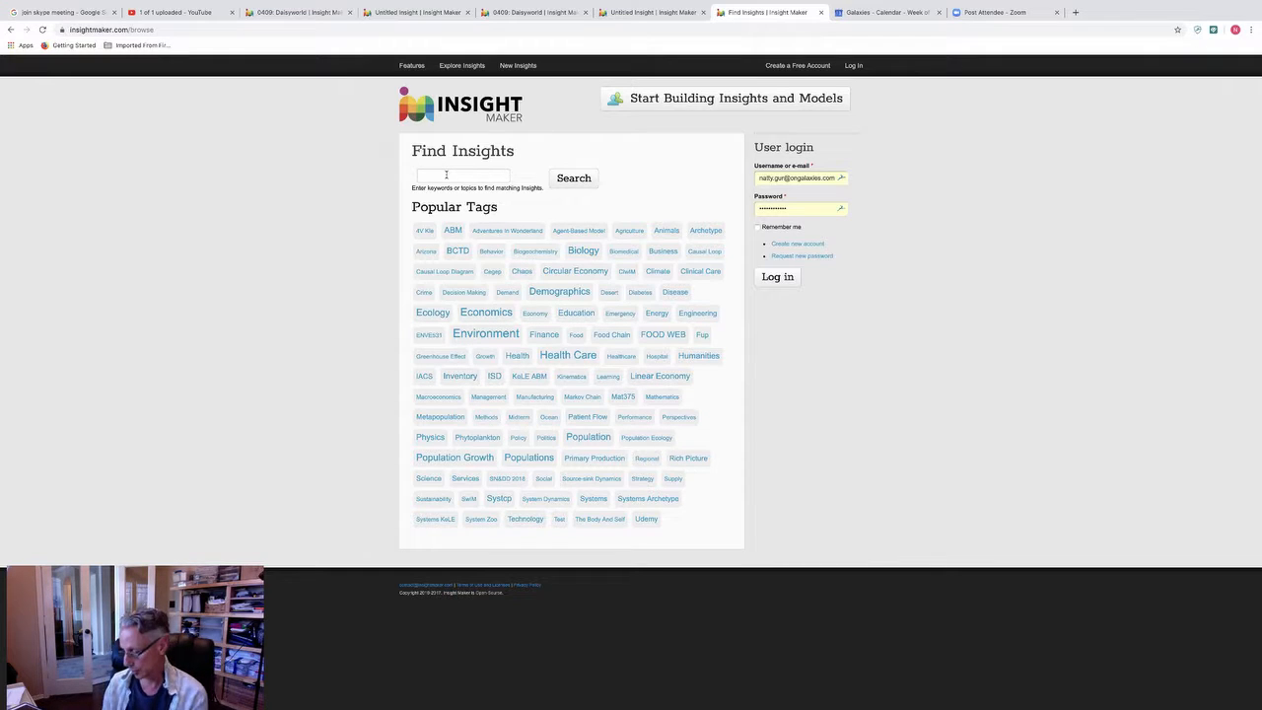
pyautogui.write('mmunicati')
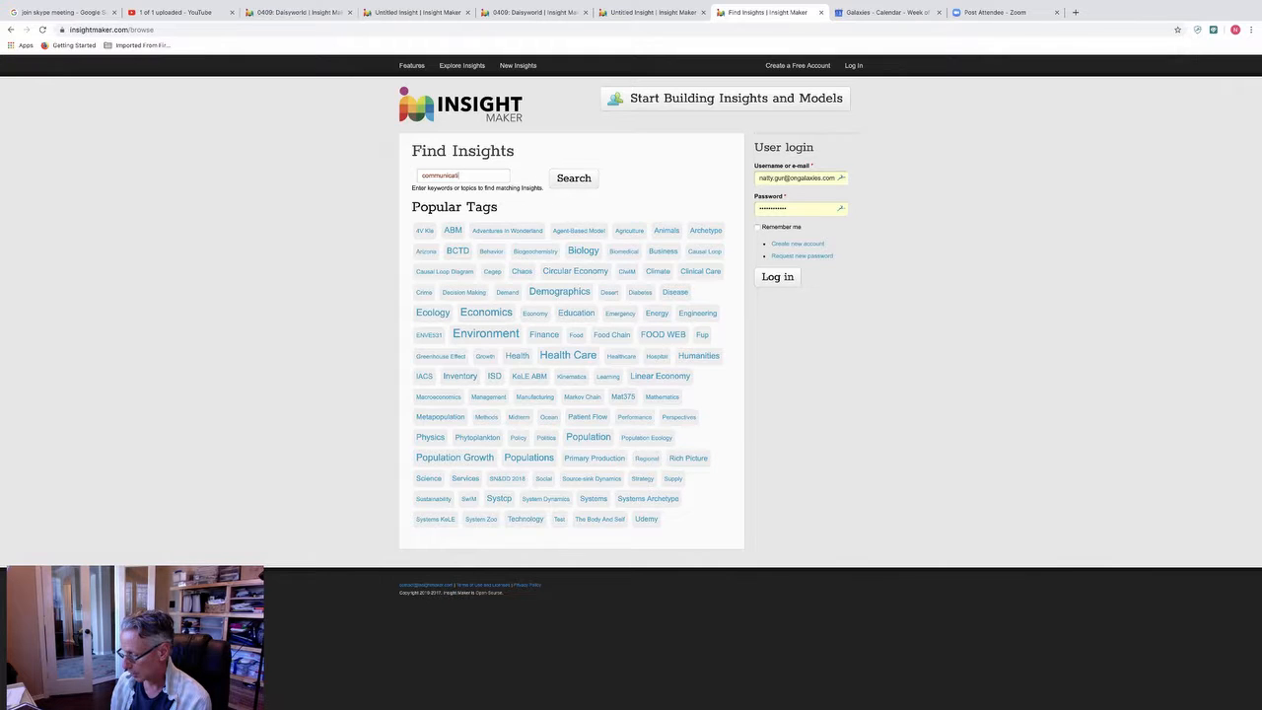
pyautogui.write('on')
pyautogui.press('Return')
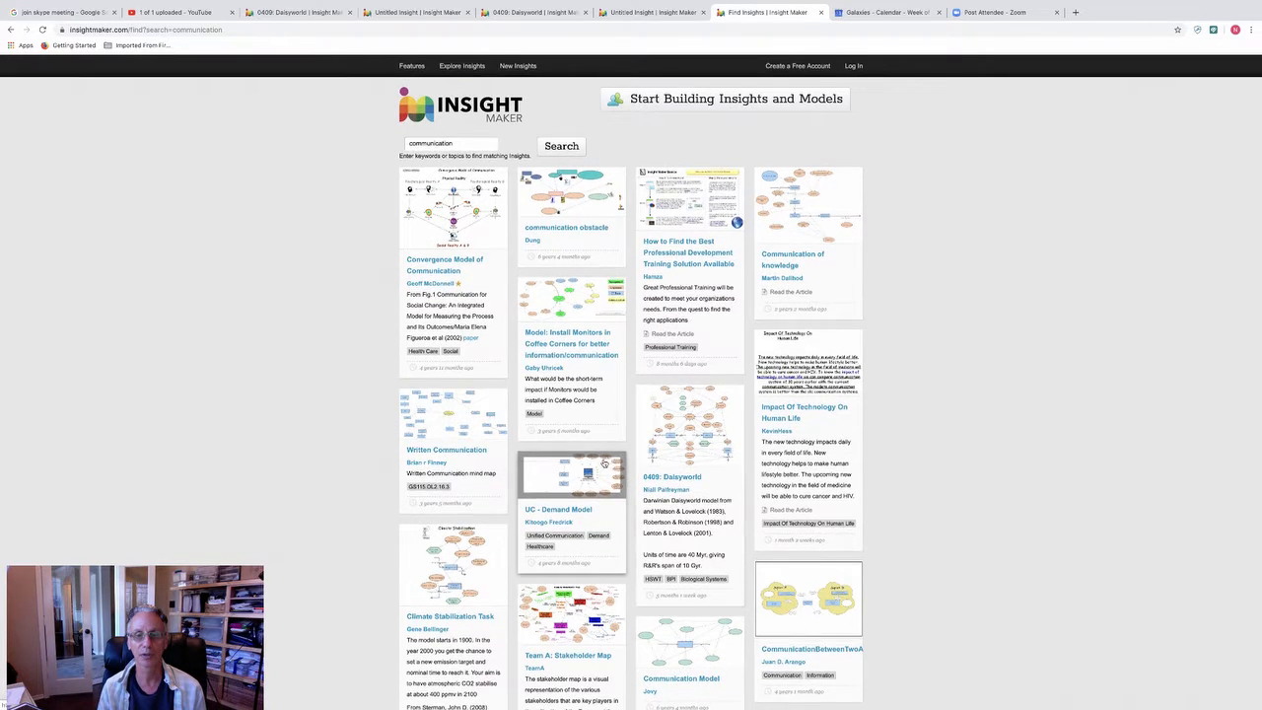
# Step: Open the 0409: Daisyworld insight and view its Black stock's properties and its simulation results
pyautogui.click(713, 427)
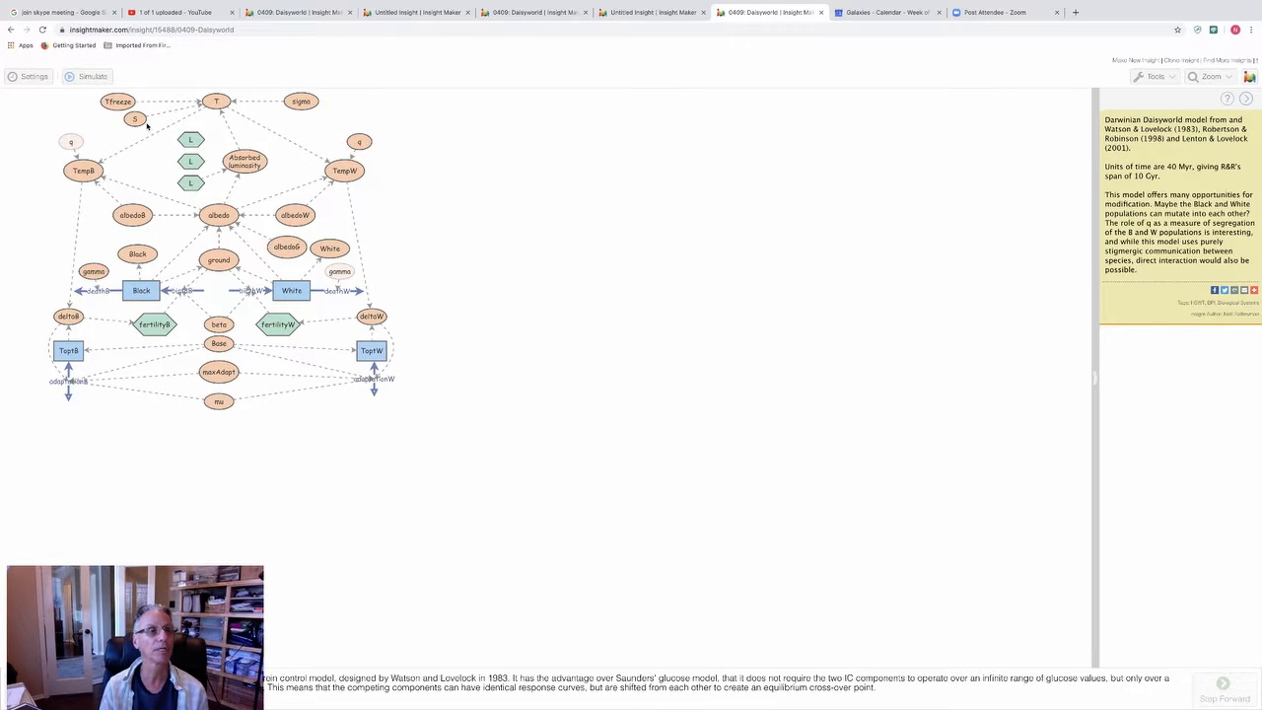
pyautogui.click(141, 288)
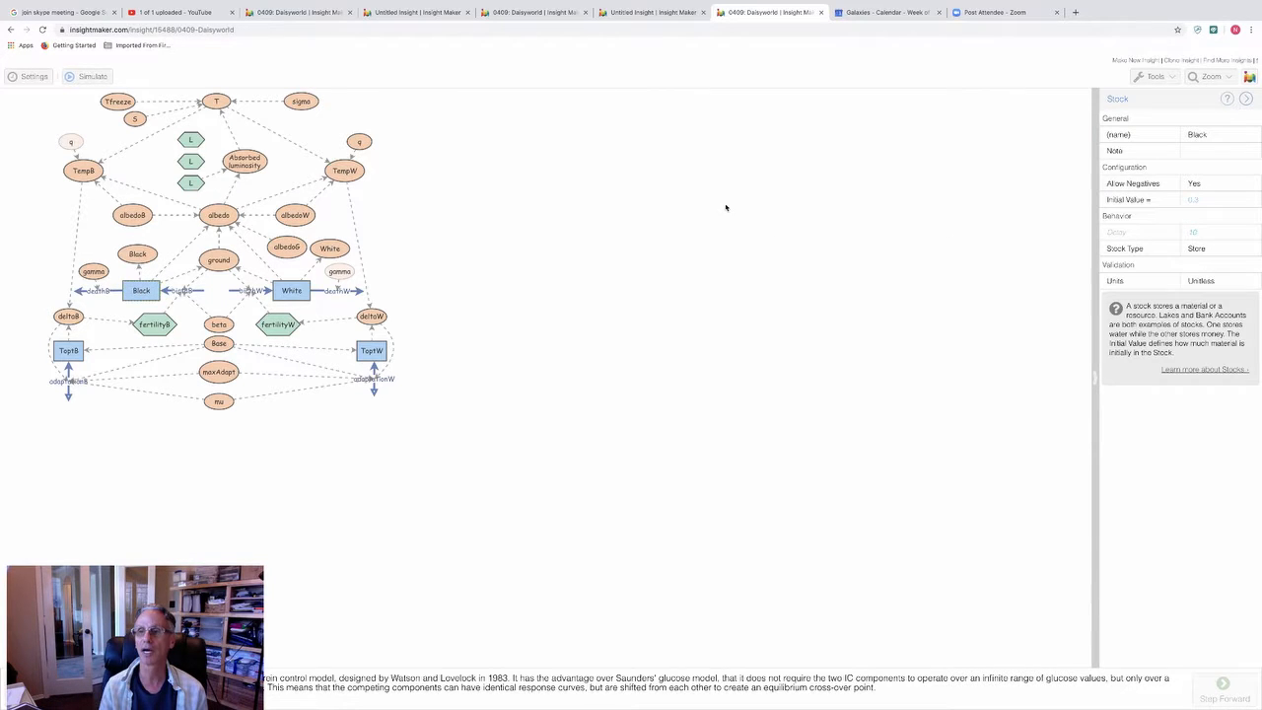
pyautogui.click(92, 78)
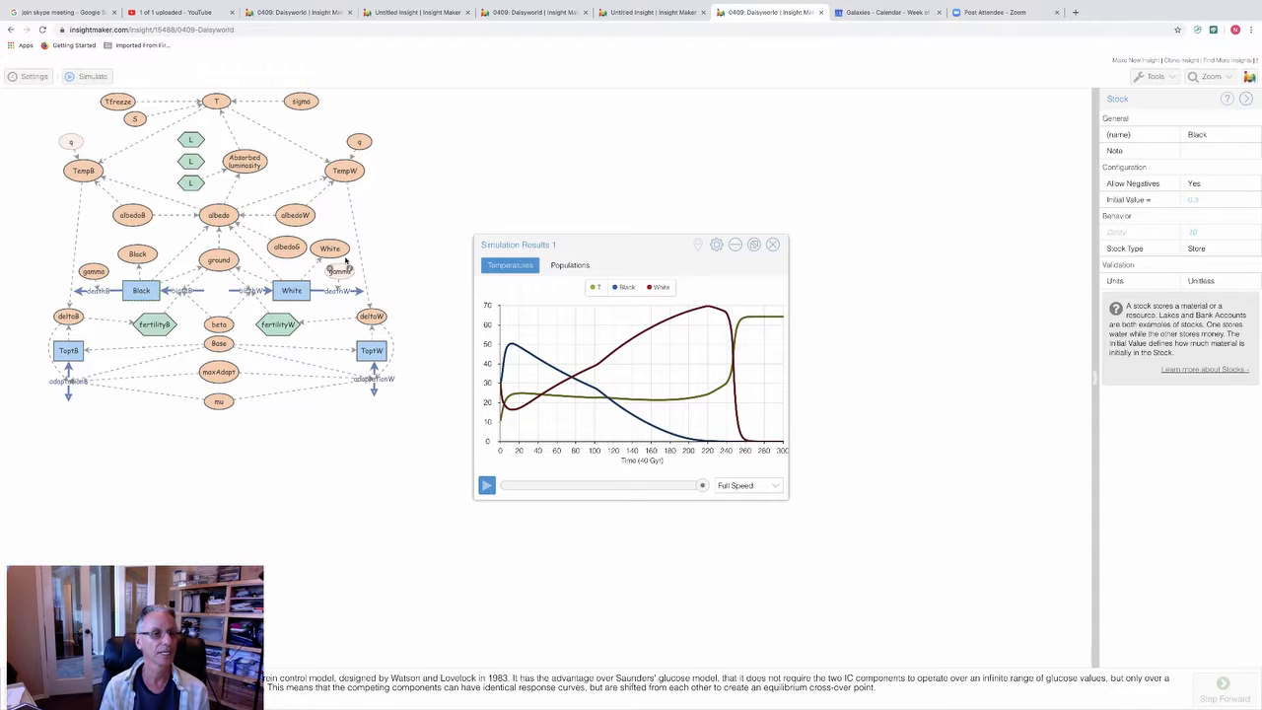
pyautogui.click(775, 244)
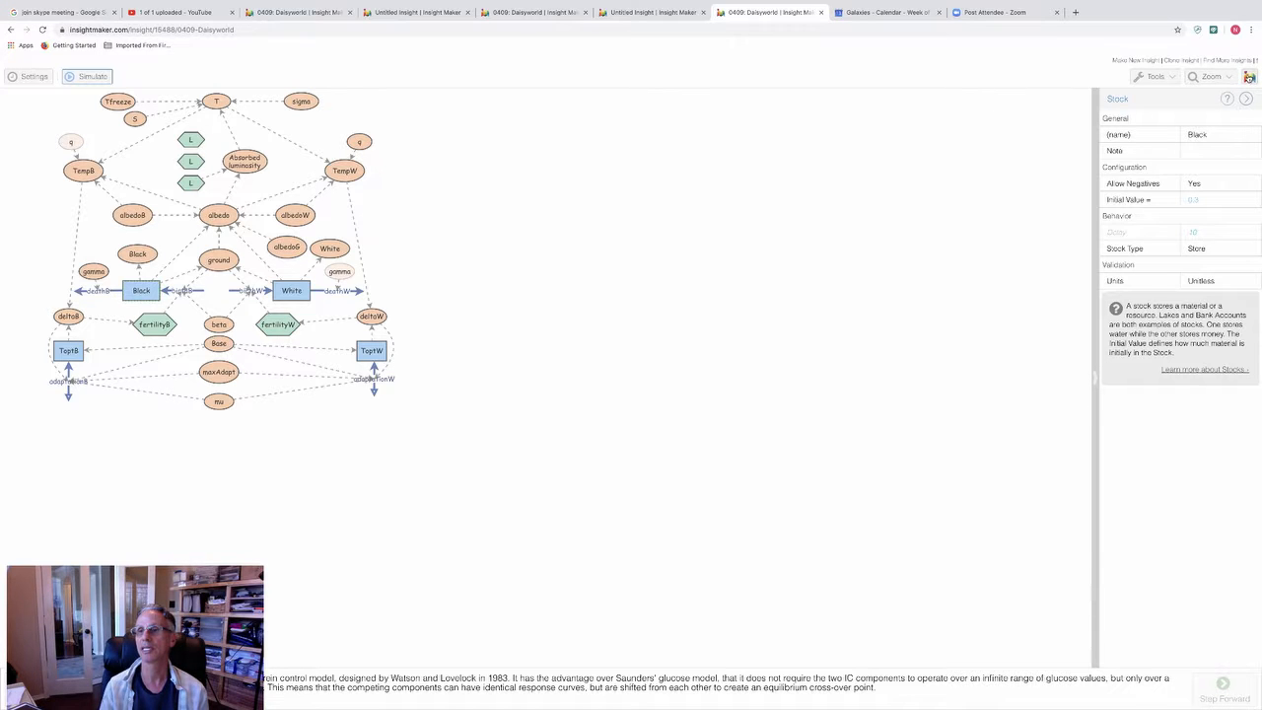
# Step: Return to the Insight Maker site and log in with the saved account credentials
pyautogui.click(1249, 76)
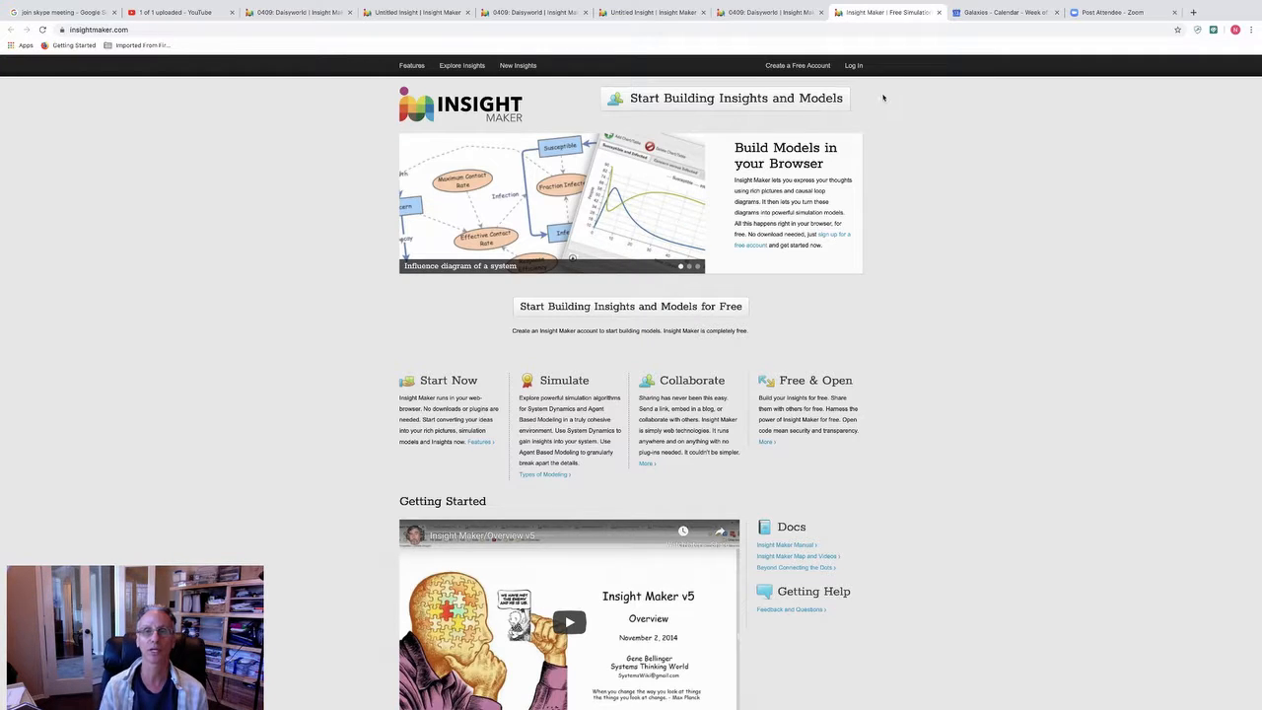
pyautogui.click(854, 67)
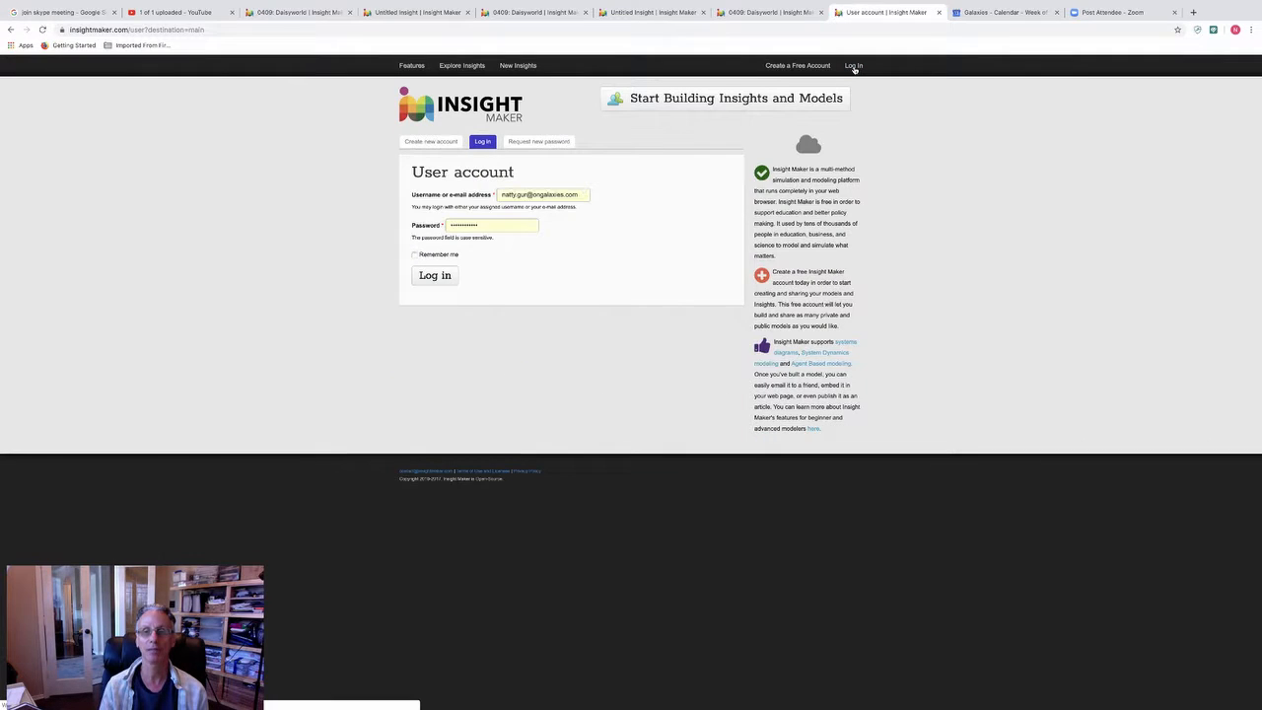
pyautogui.click(777, 277)
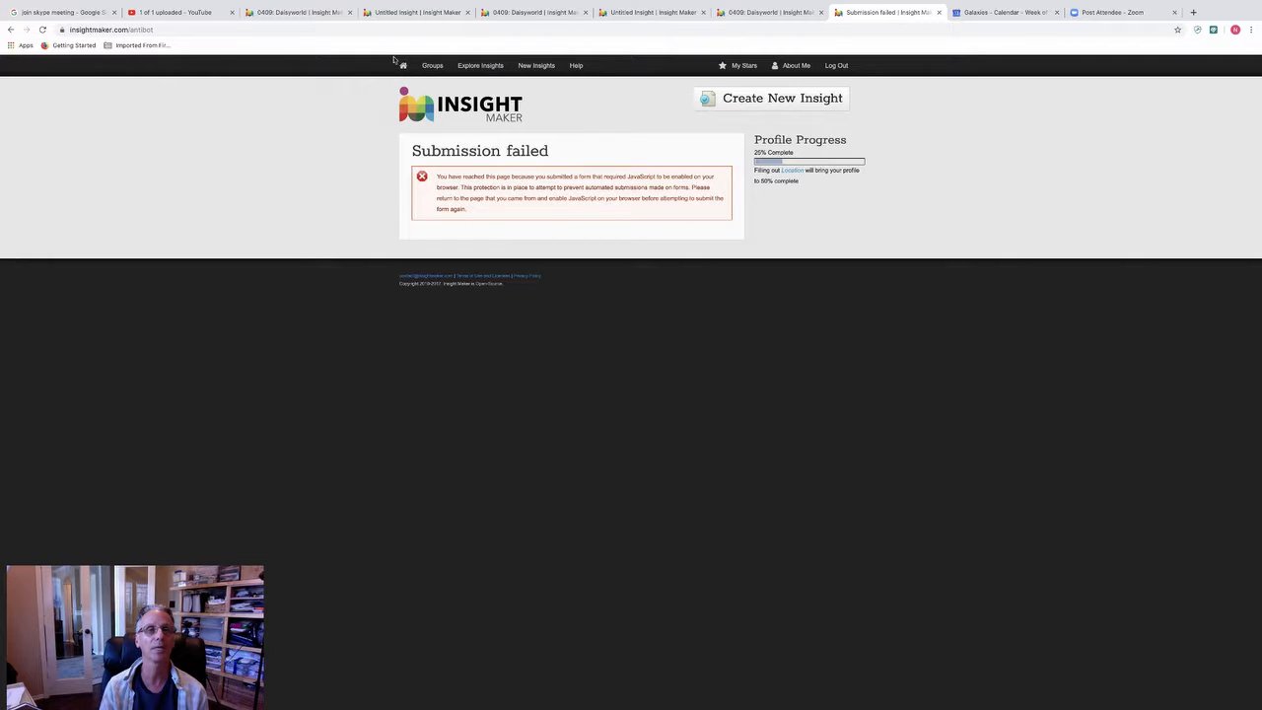
# Step: Create a new insight from the home page and clear its demo model
pyautogui.click(403, 65)
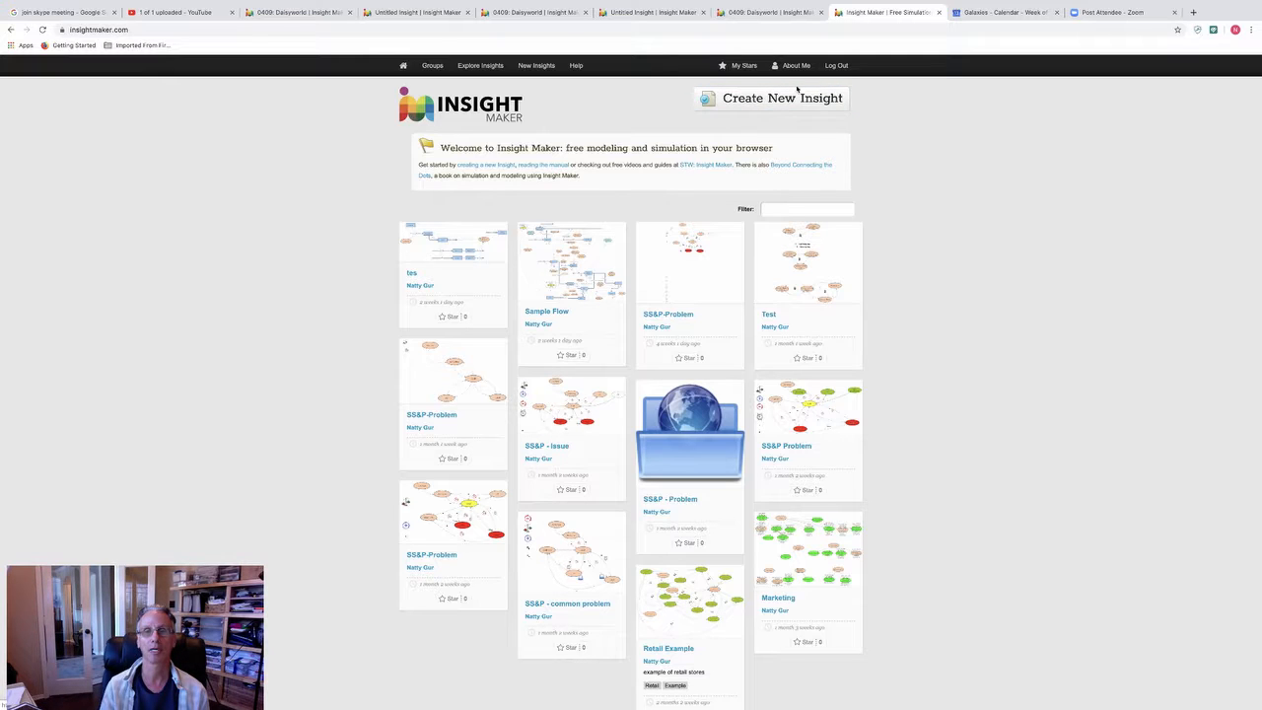
pyautogui.click(764, 99)
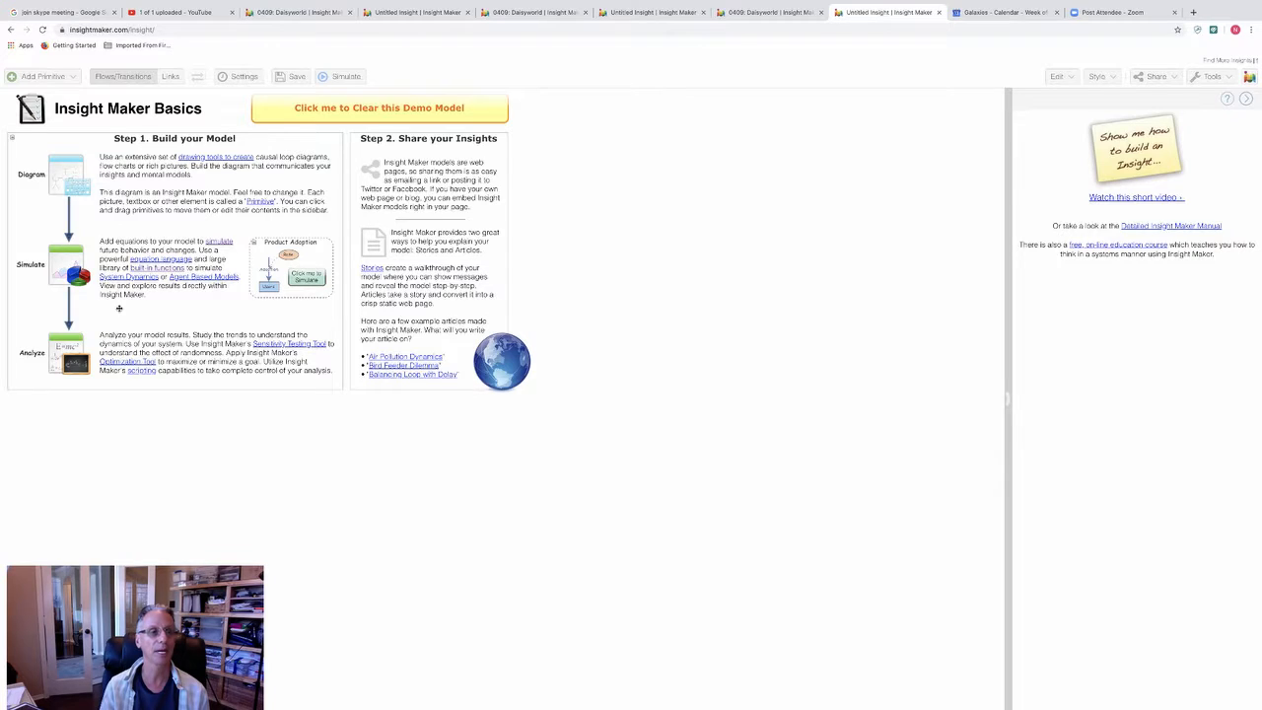
pyautogui.click(374, 116)
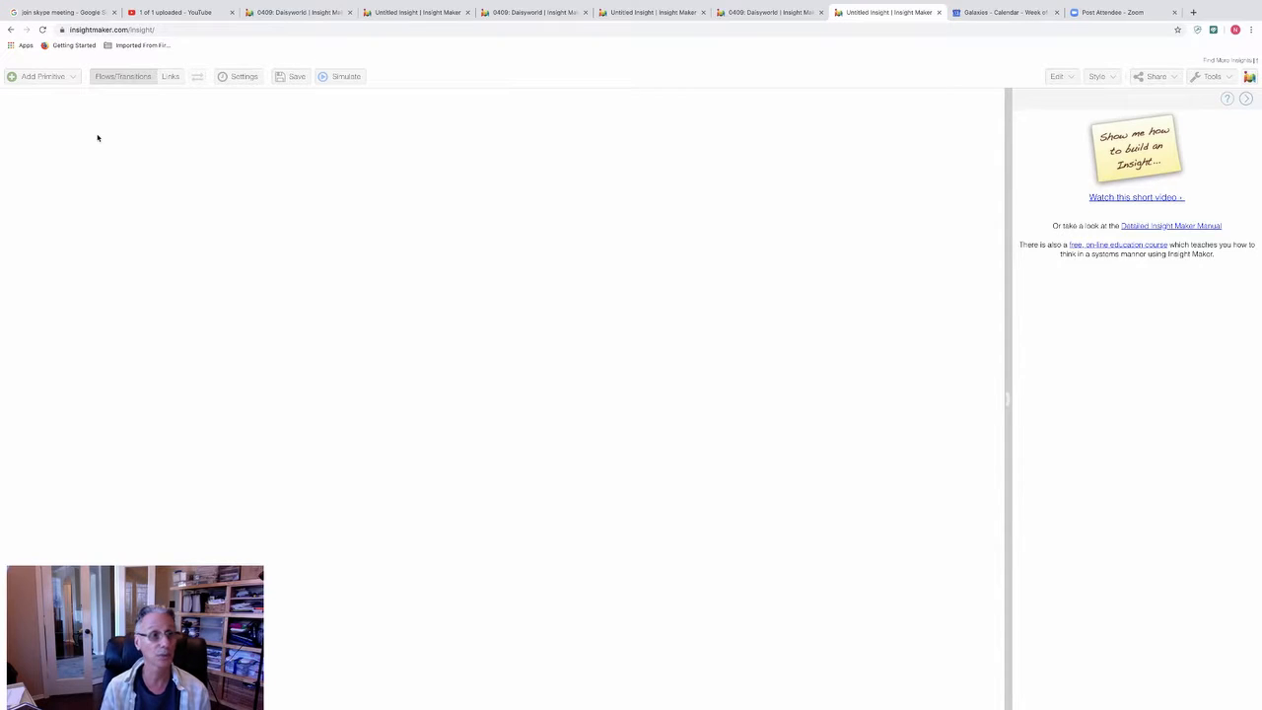
# Step: Add a variable to the empty canvas, move it slightly lower and name it A
pyautogui.click(50, 79)
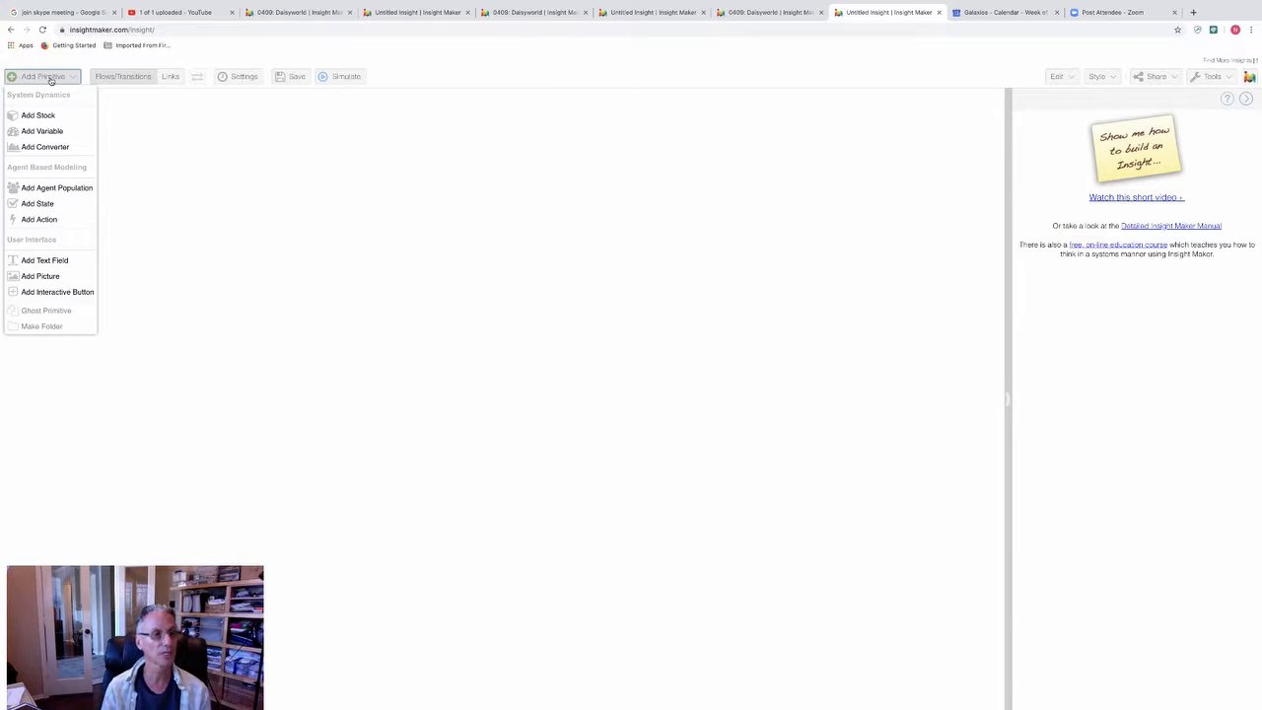
pyautogui.click(49, 133)
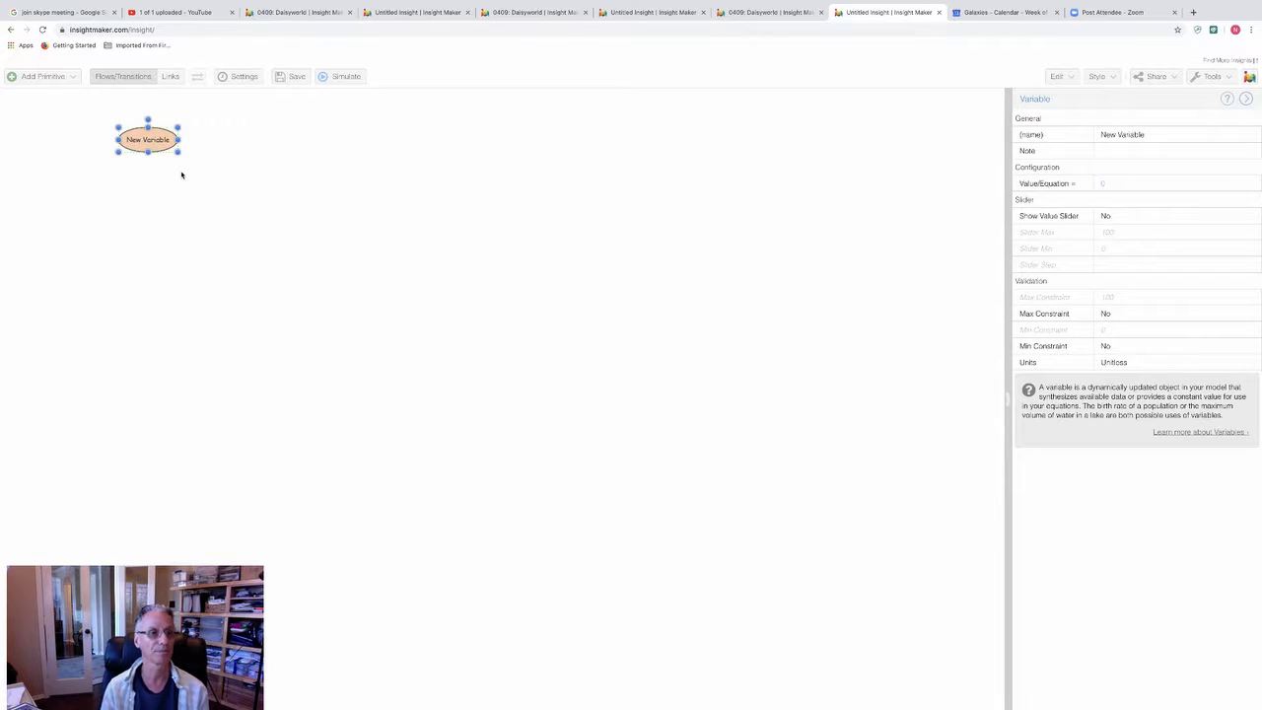
pyautogui.moveTo(159, 144); pyautogui.dragTo(169, 194)
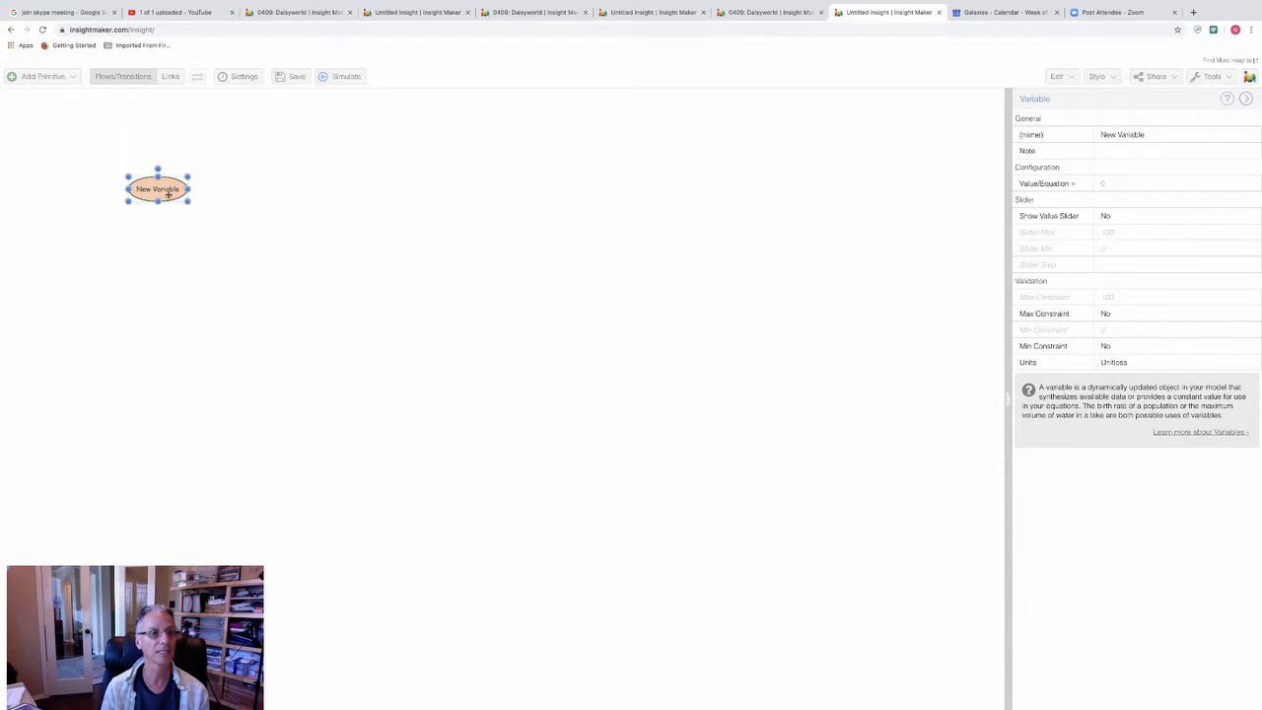
pyautogui.doubleClick(169, 194)
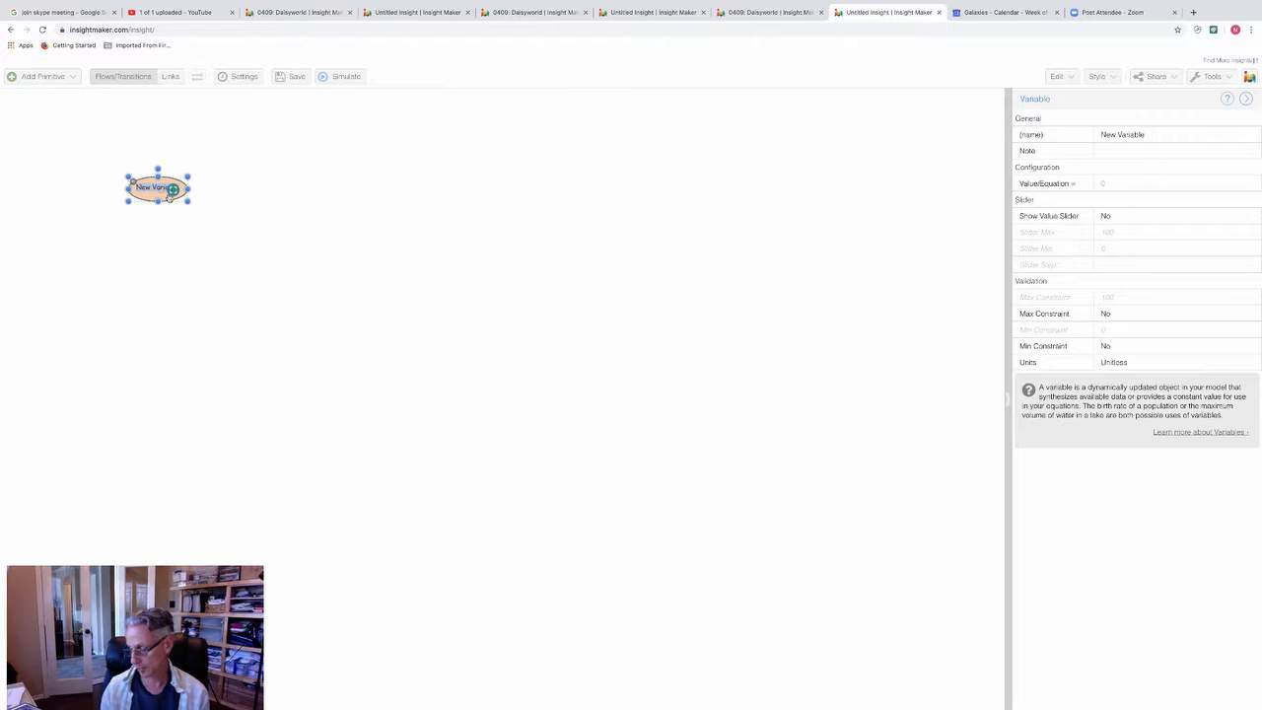
pyautogui.press('BackSpace')
pyautogui.write('A')
pyautogui.click(185, 225)
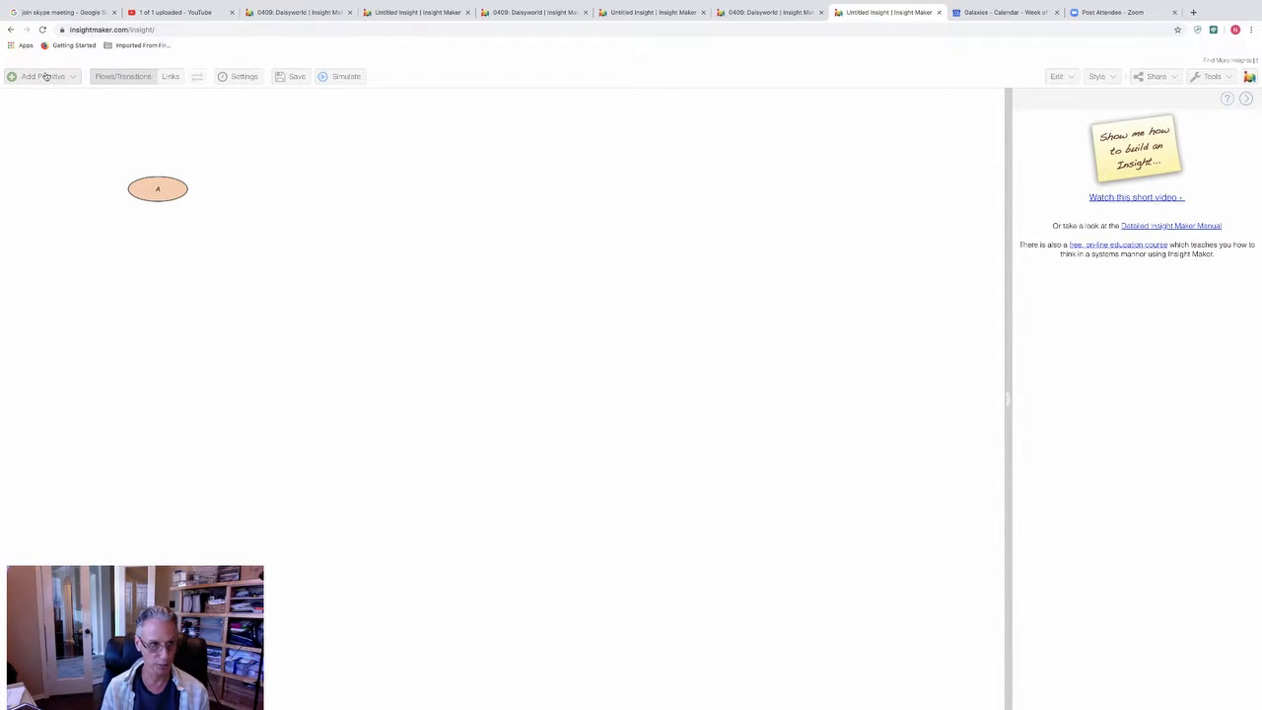
# Step: Create a second variable below and to the right of A and name it B
pyautogui.rightClick(195, 236)
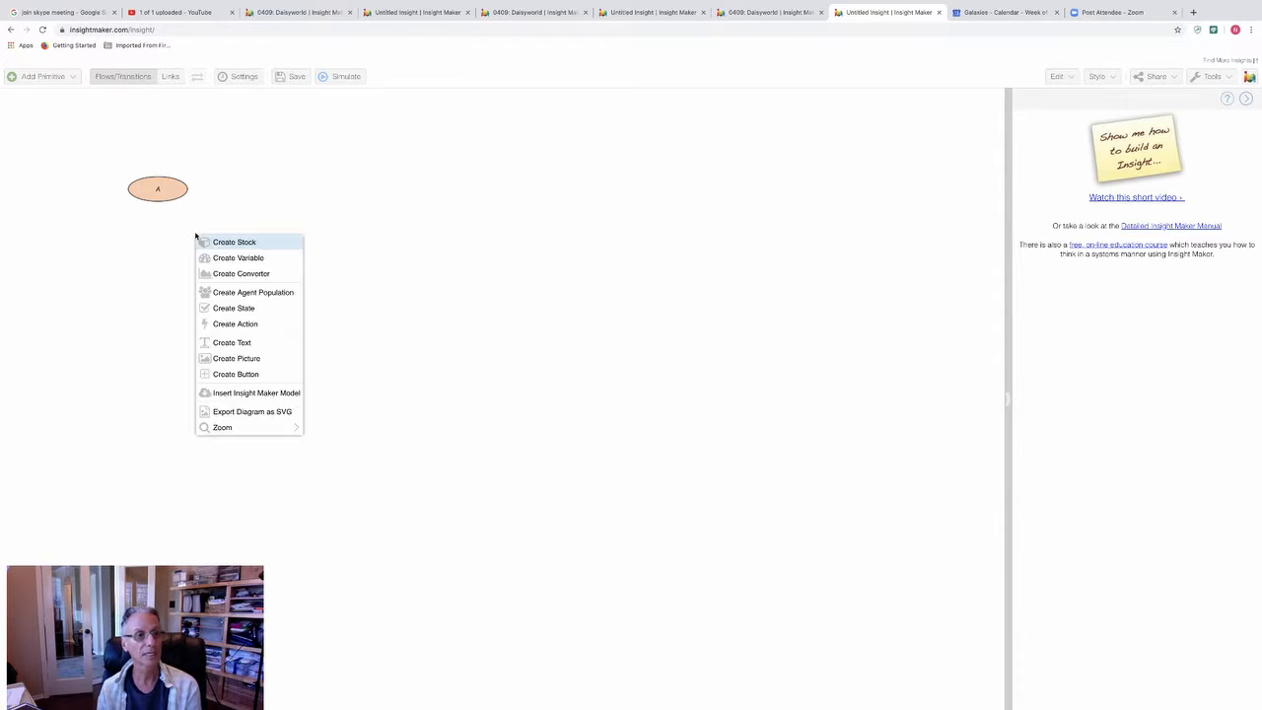
pyautogui.click(245, 259)
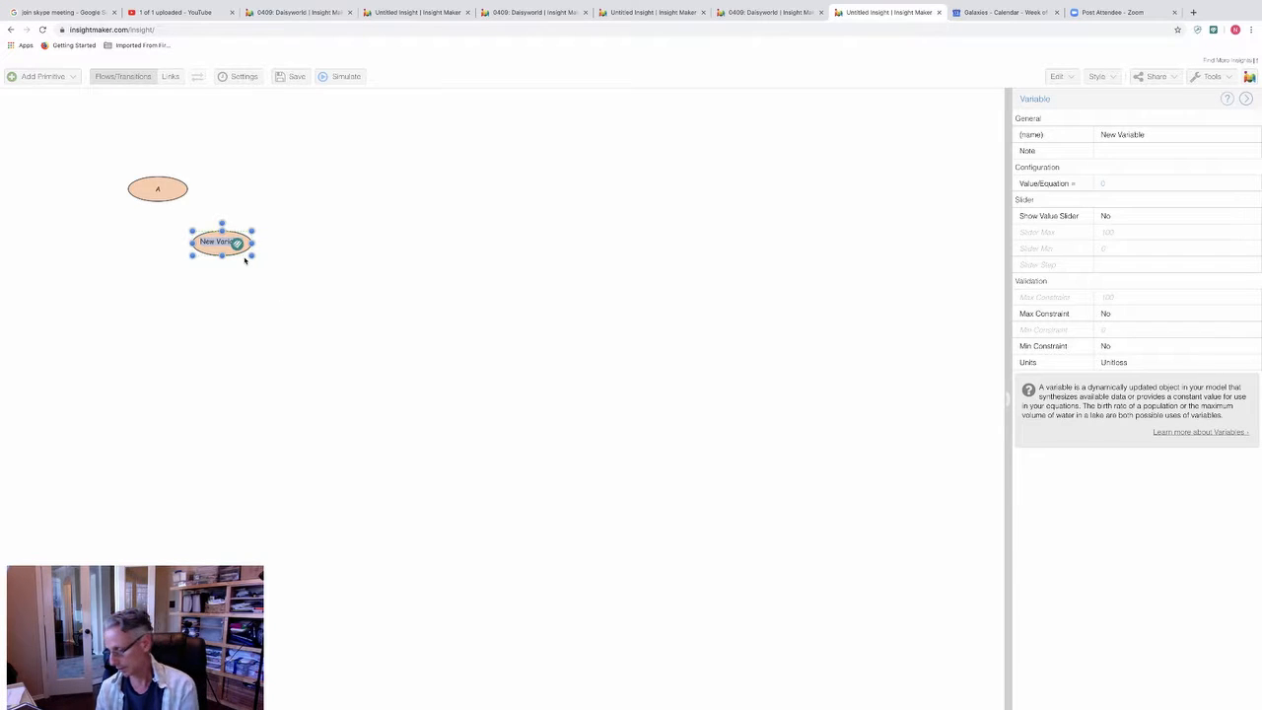
pyautogui.press('BackSpace')
pyautogui.write('B')
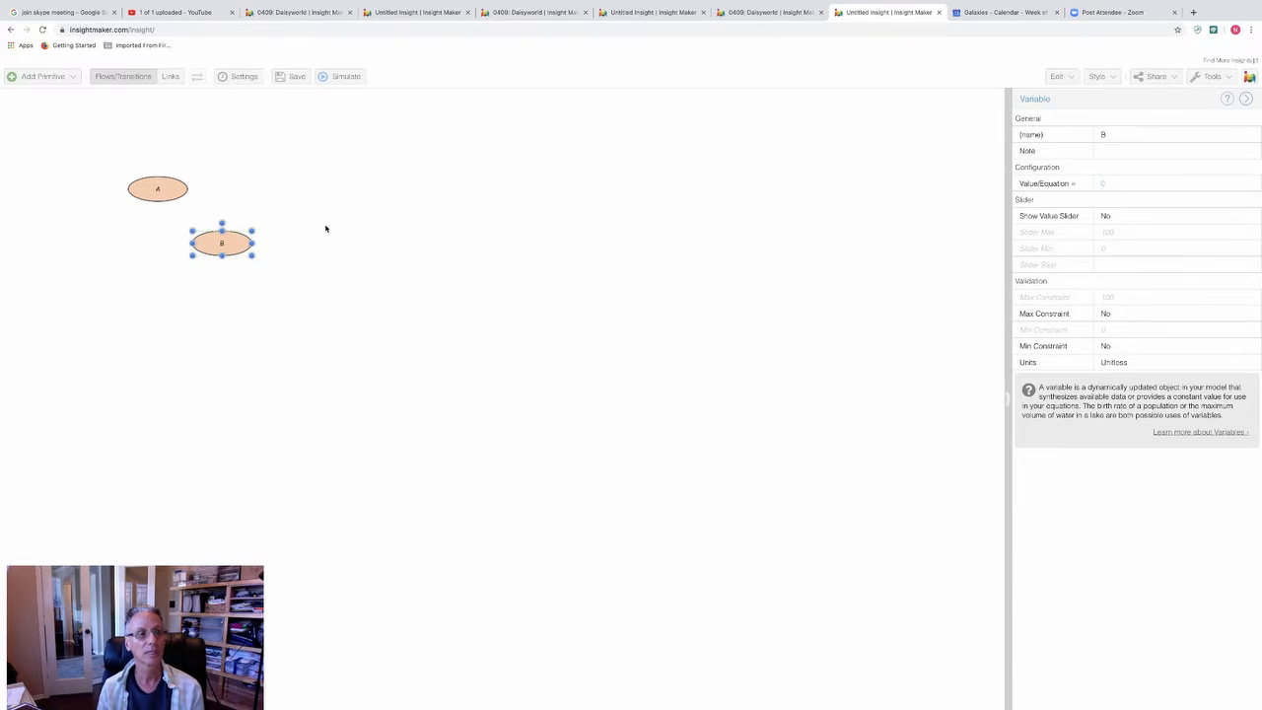
pyautogui.click(322, 222)
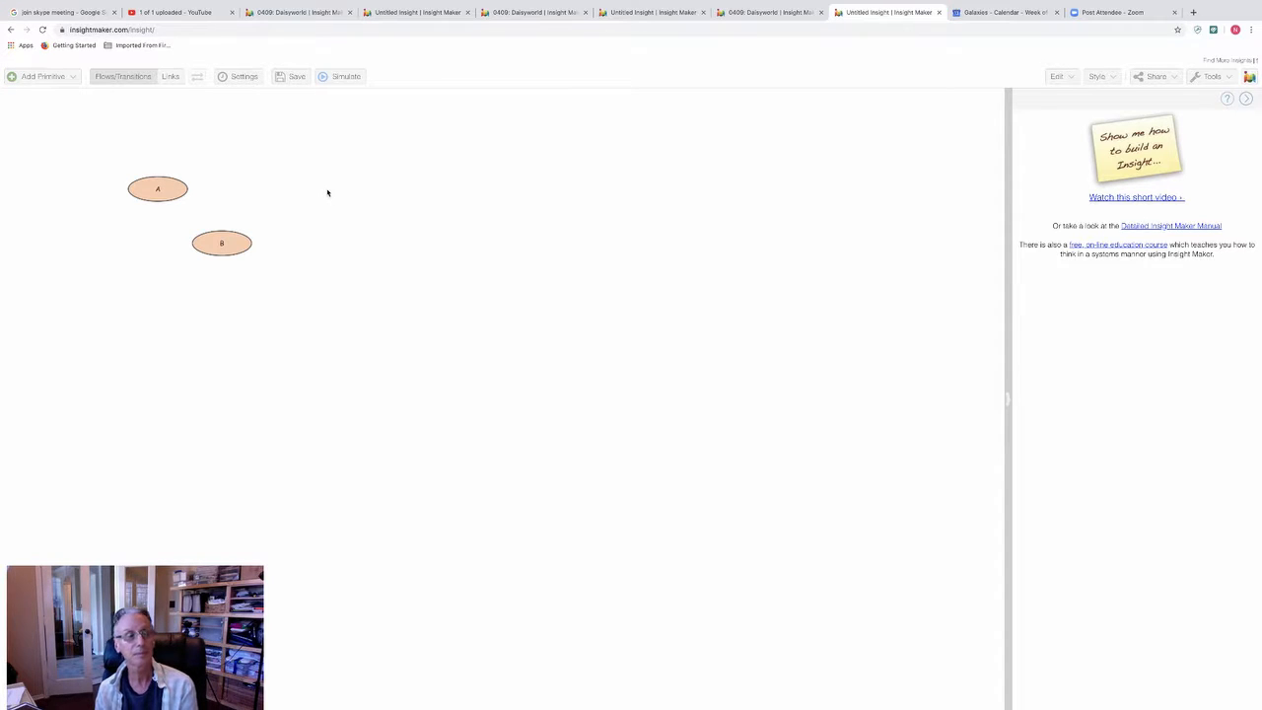
# Step: Create a third variable to the right of A and B and name it C
pyautogui.rightClick(328, 193)
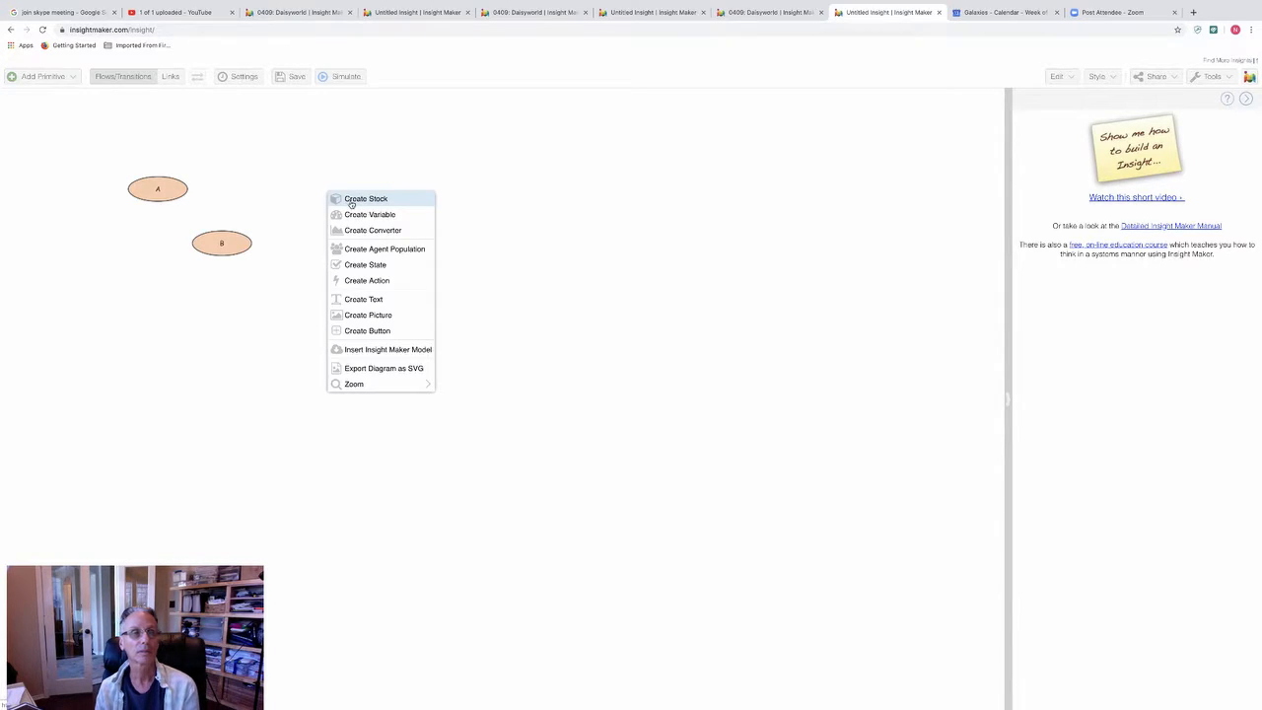
pyautogui.click(355, 214)
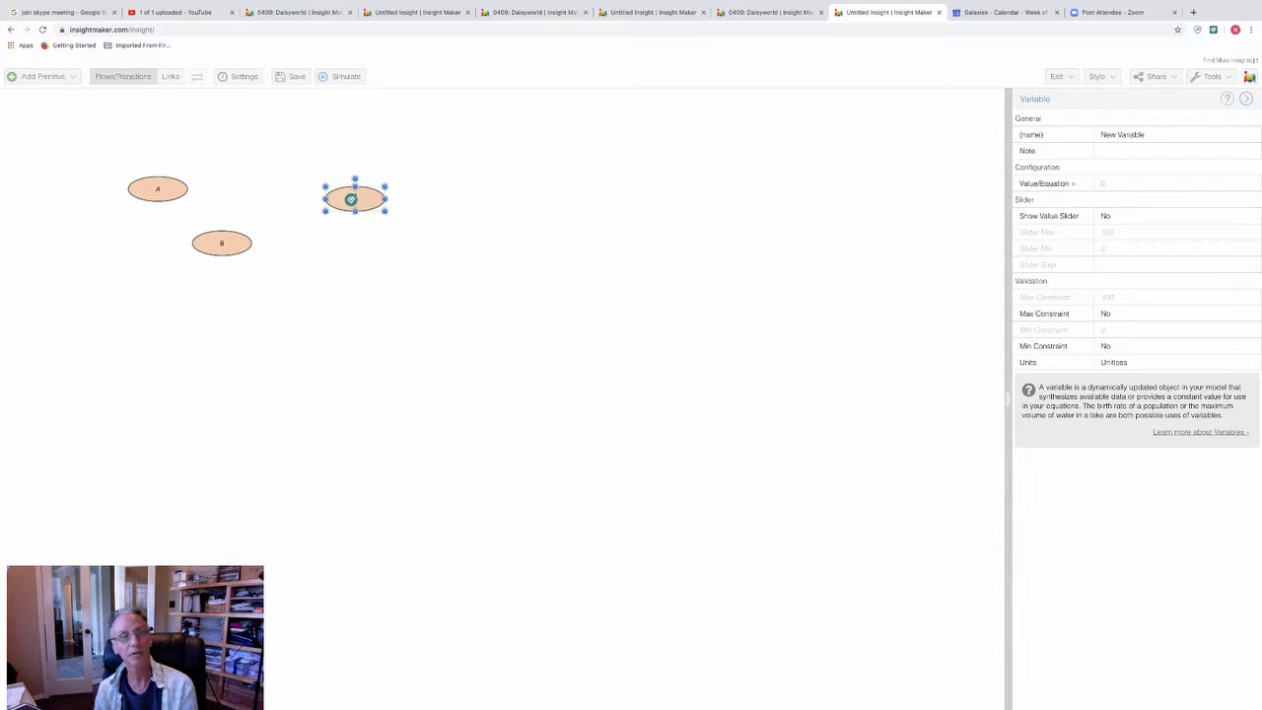
pyautogui.click(388, 248)
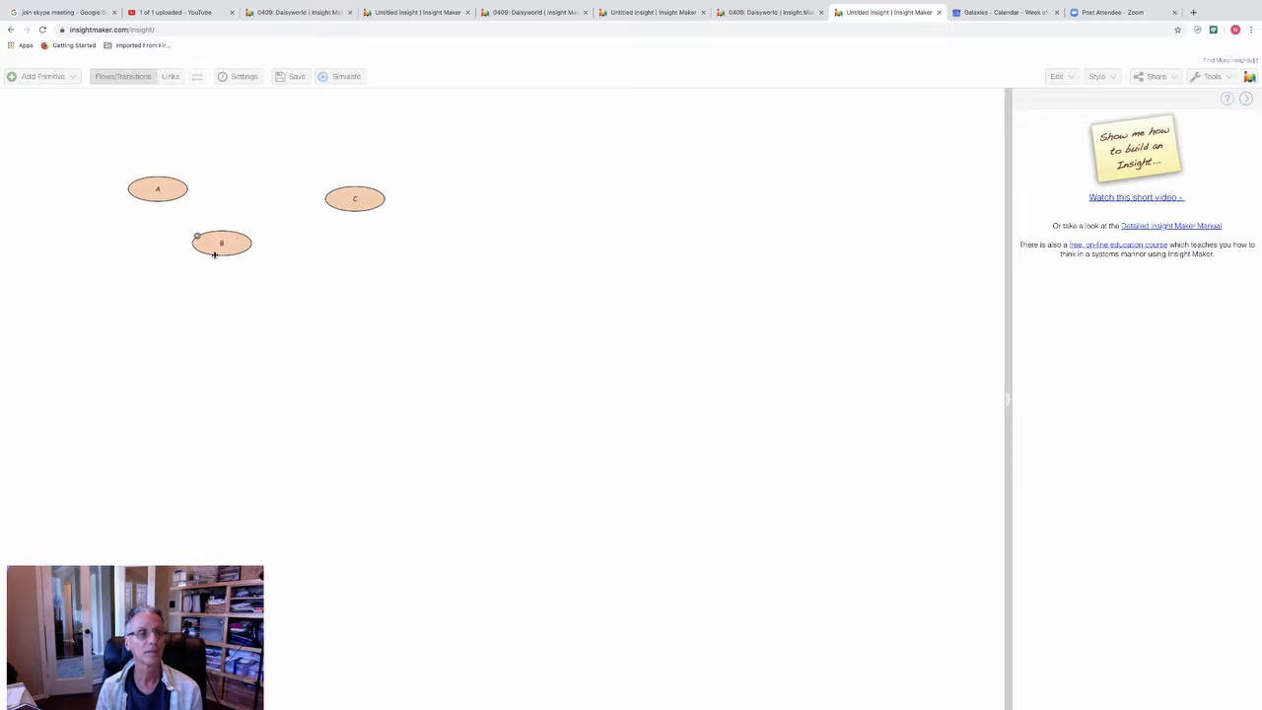
# Step: Reposition the variables, moving B slightly down and right and C slightly down and left
pyautogui.moveTo(237, 249); pyautogui.dragTo(257, 277)
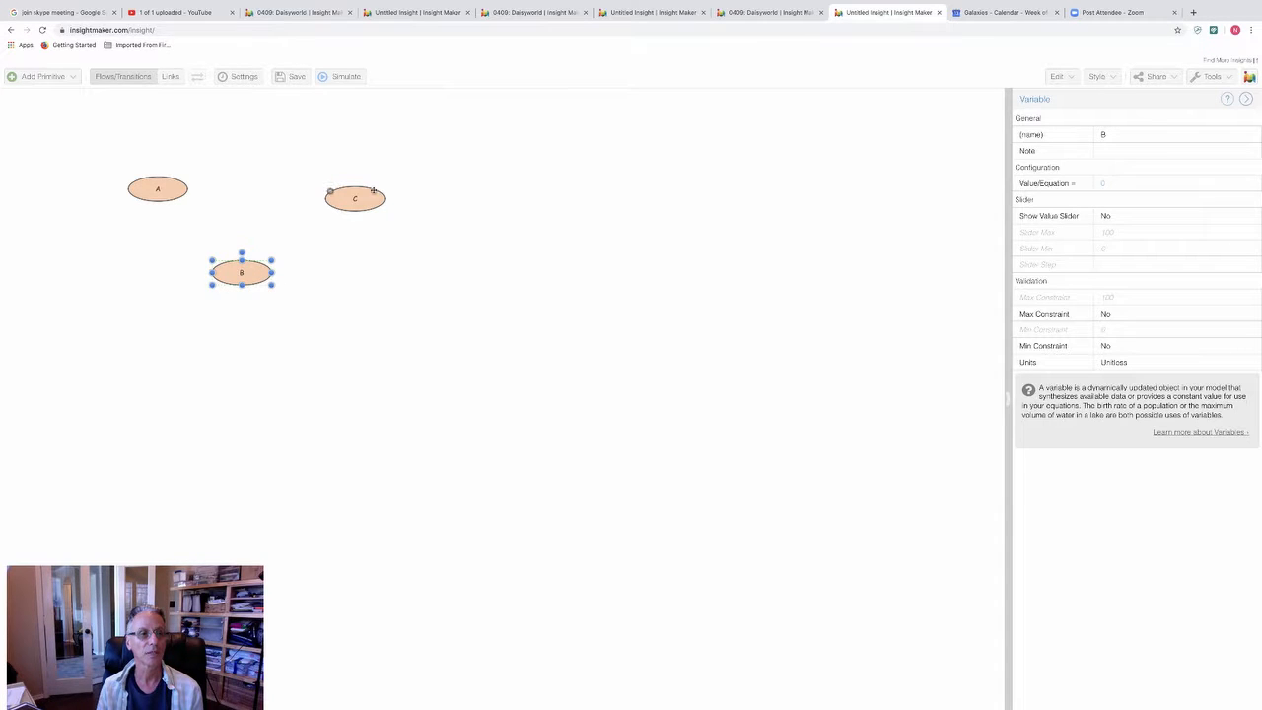
pyautogui.moveTo(370, 197); pyautogui.dragTo(350, 227)
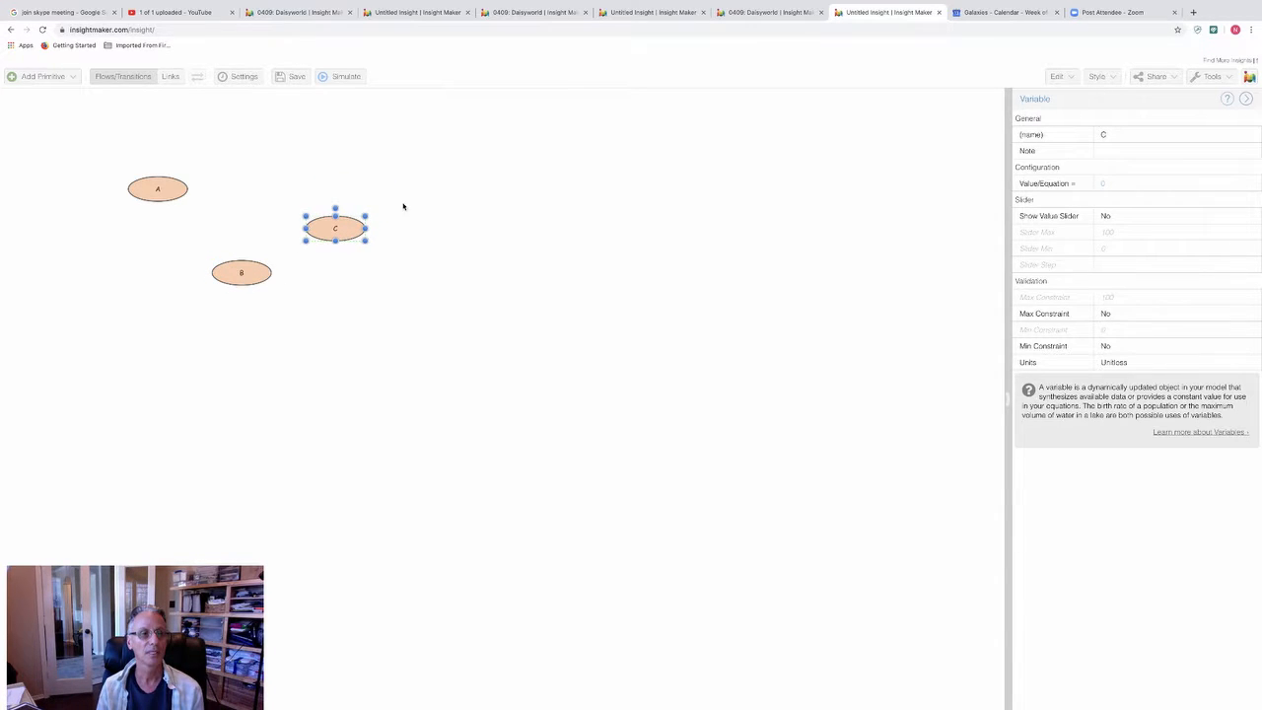
pyautogui.click(286, 158)
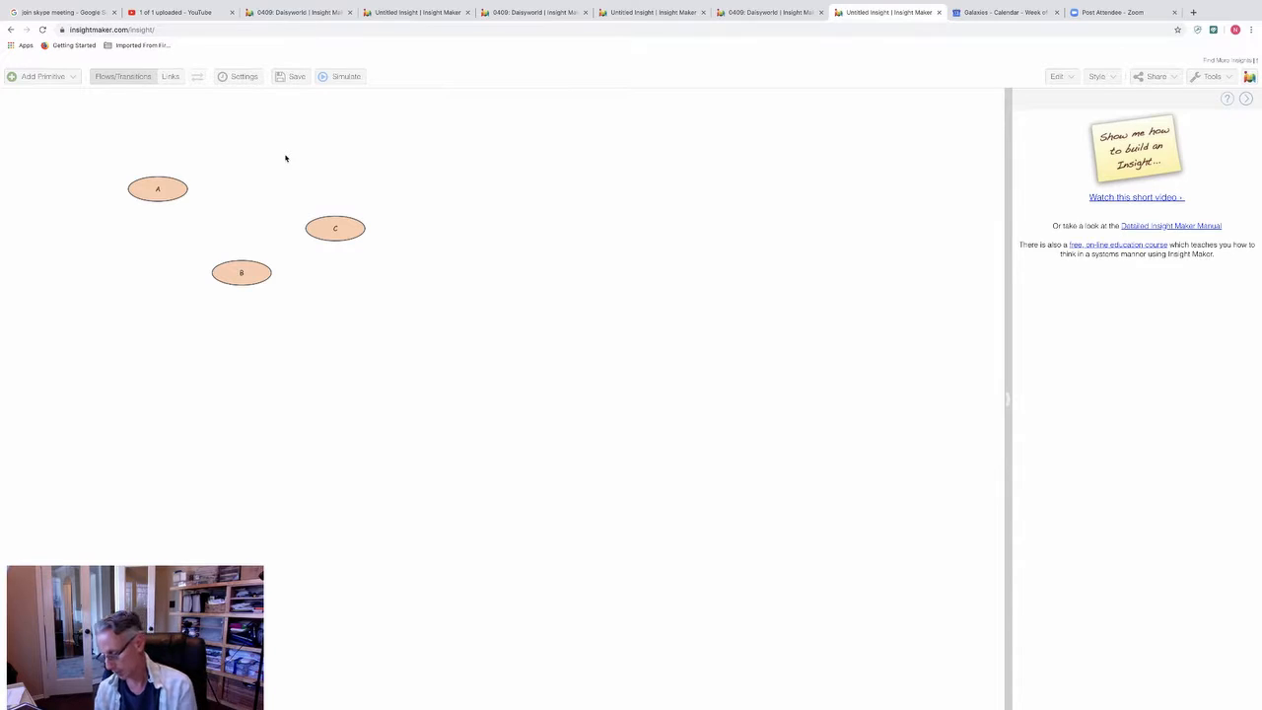
# Step: Create a variable named D above C and shift it left so it sits between A and C
pyautogui.rightClick(286, 158)
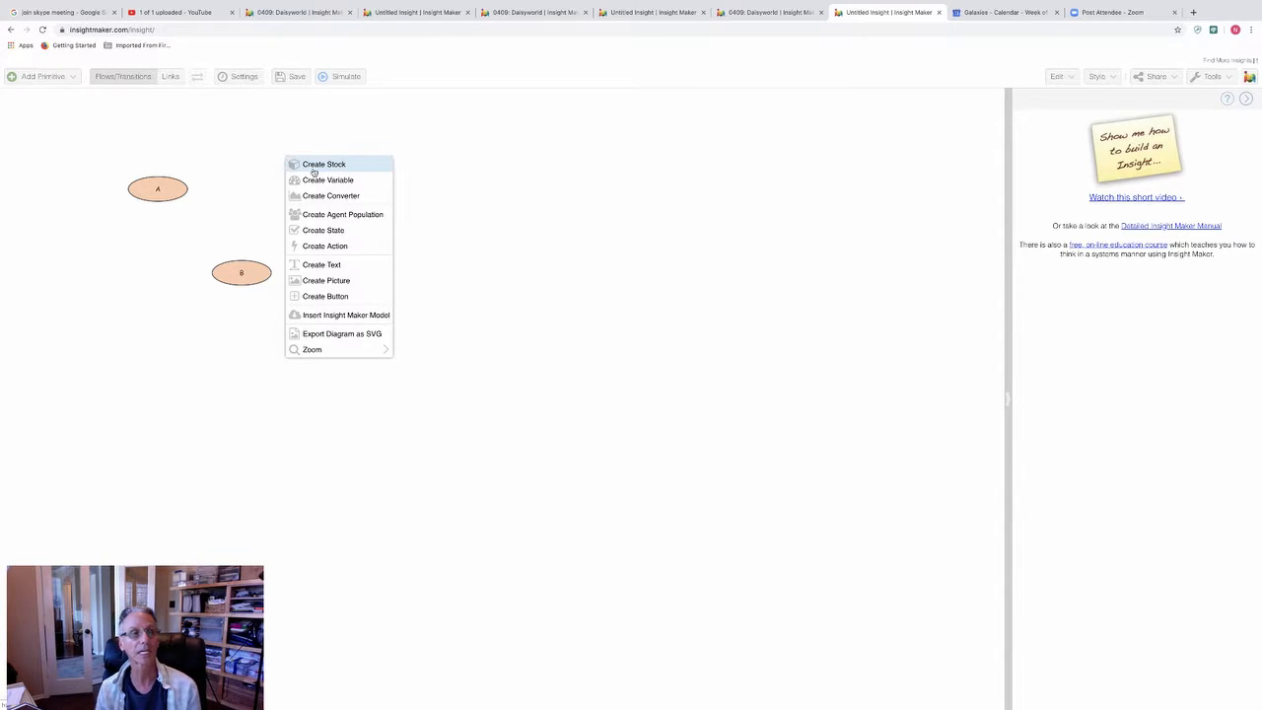
pyautogui.click(317, 179)
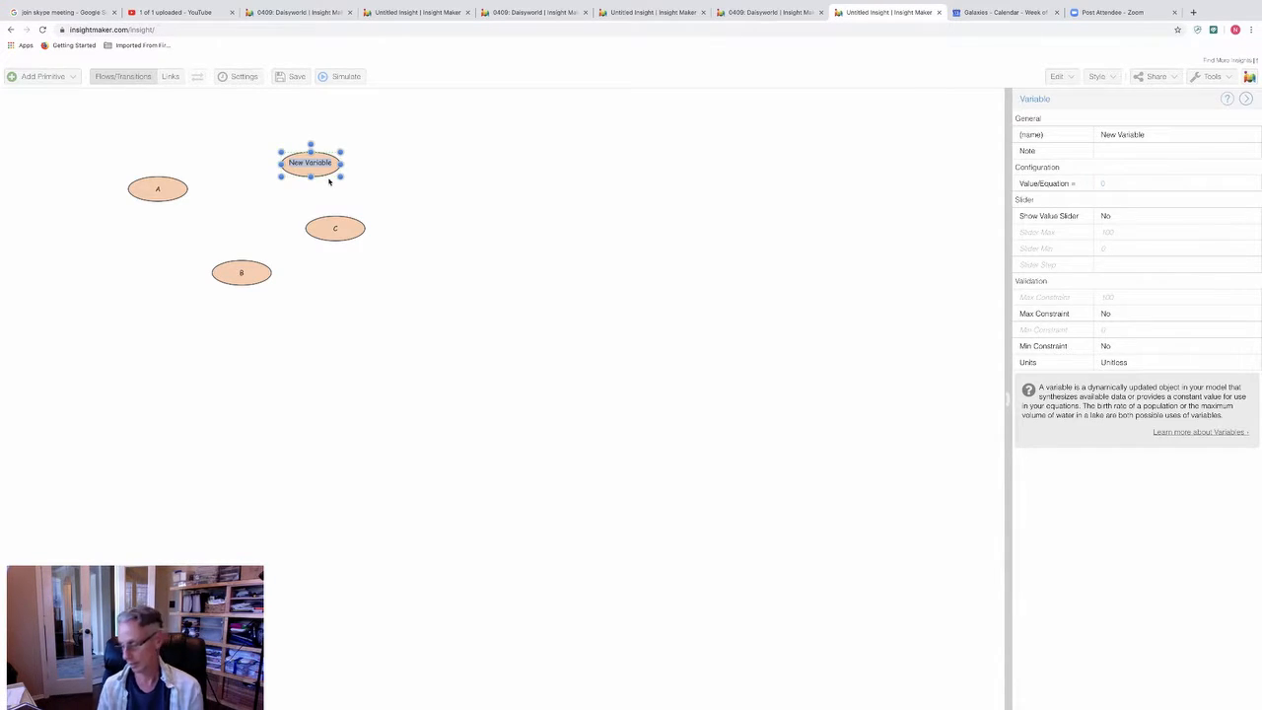
pyautogui.write('D')
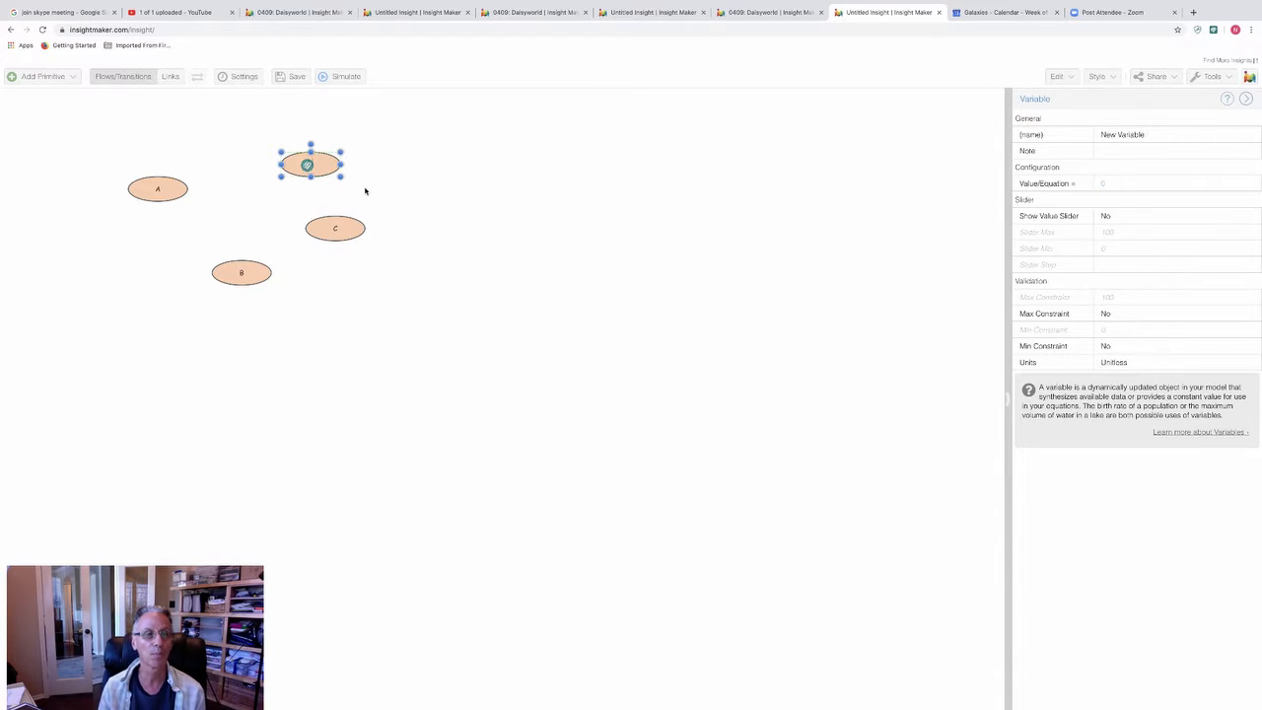
pyautogui.click(360, 191)
pyautogui.click(325, 165)
pyautogui.moveTo(324, 165); pyautogui.dragTo(295, 165)
pyautogui.click(227, 211)
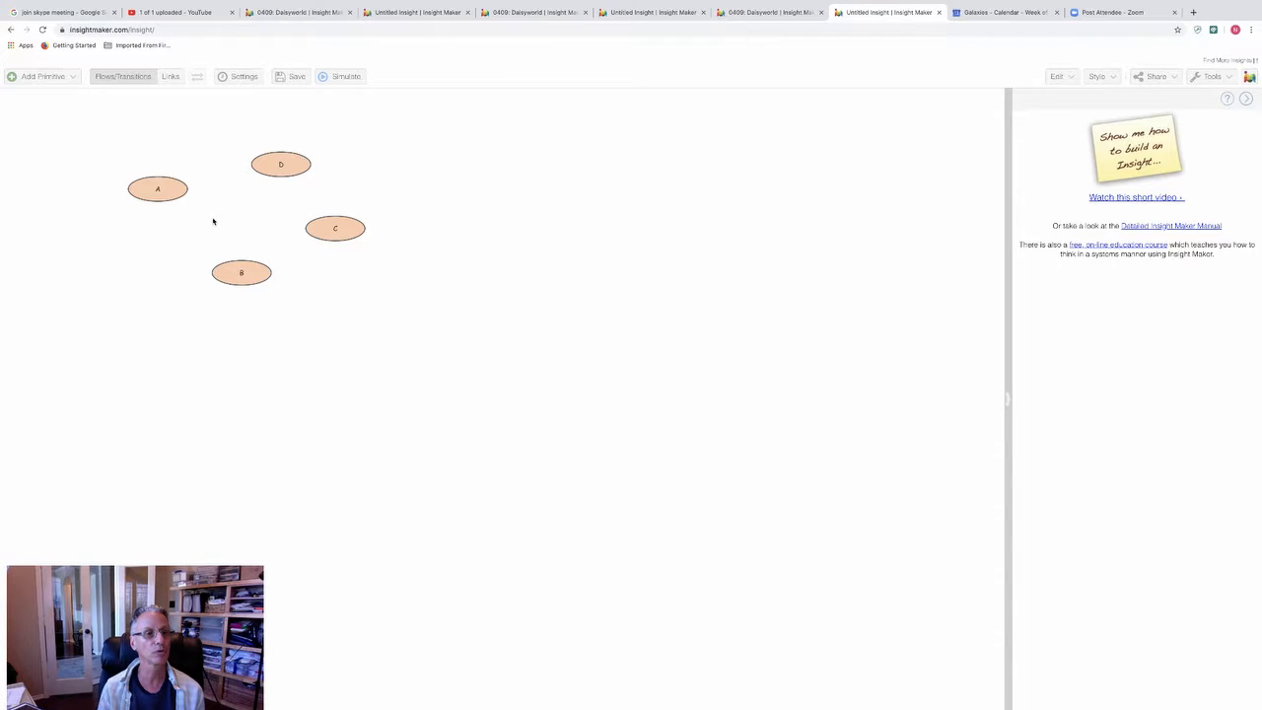
# Step: Draw a link from variable A to variable B
pyautogui.click(169, 79)
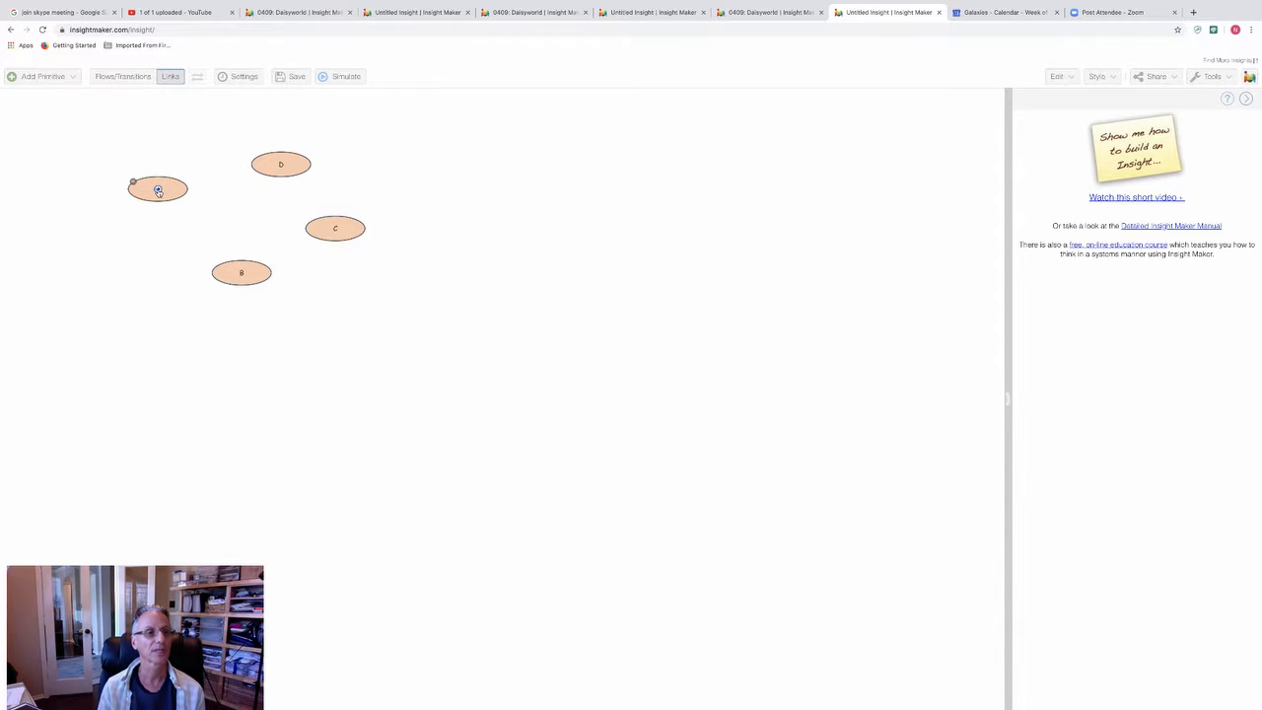
pyautogui.moveTo(158, 190); pyautogui.dragTo(225, 276)
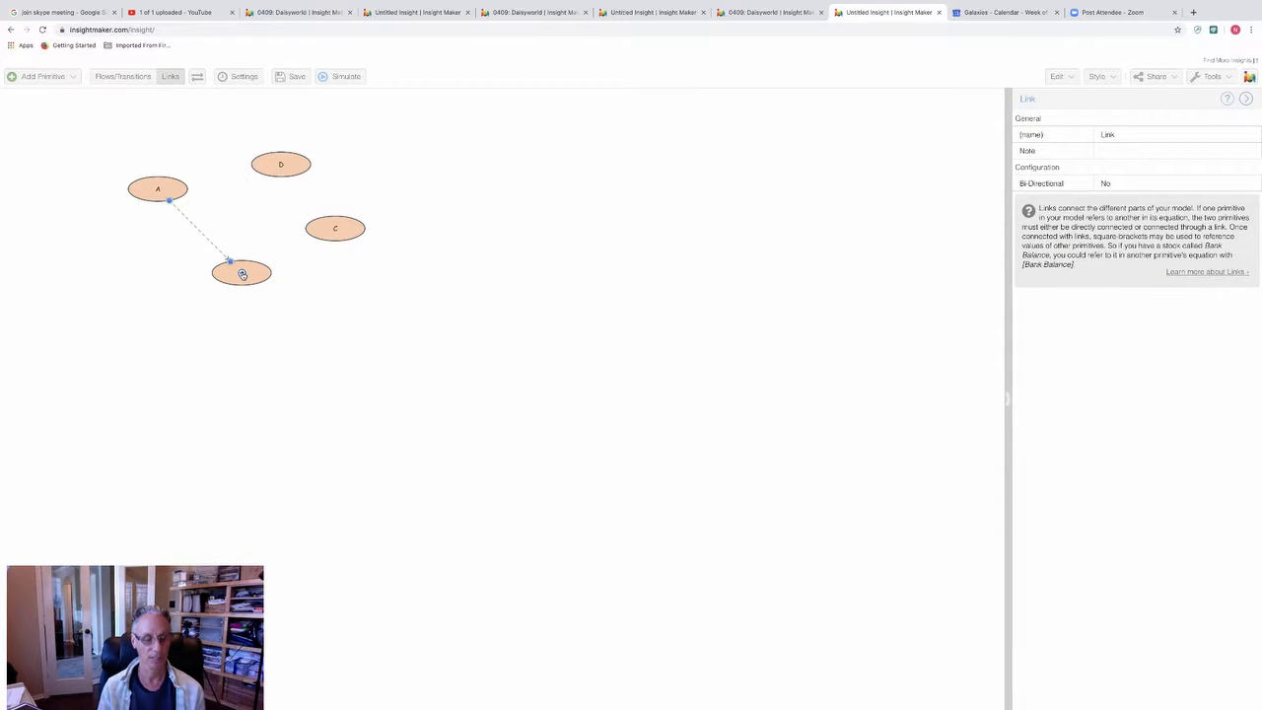
# Step: Link B to C, C to D and D to A, and bend all four links outward into a rounded loop
pyautogui.moveTo(243, 275); pyautogui.dragTo(161, 187)
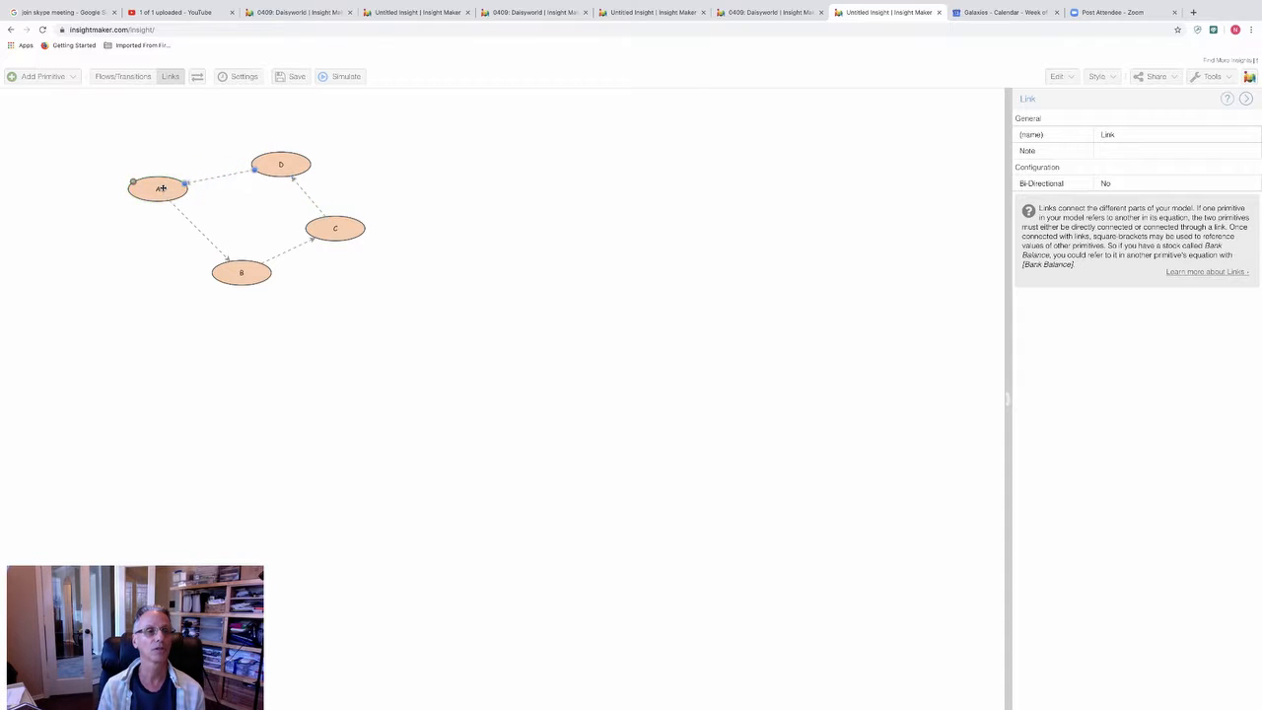
pyautogui.click(197, 229)
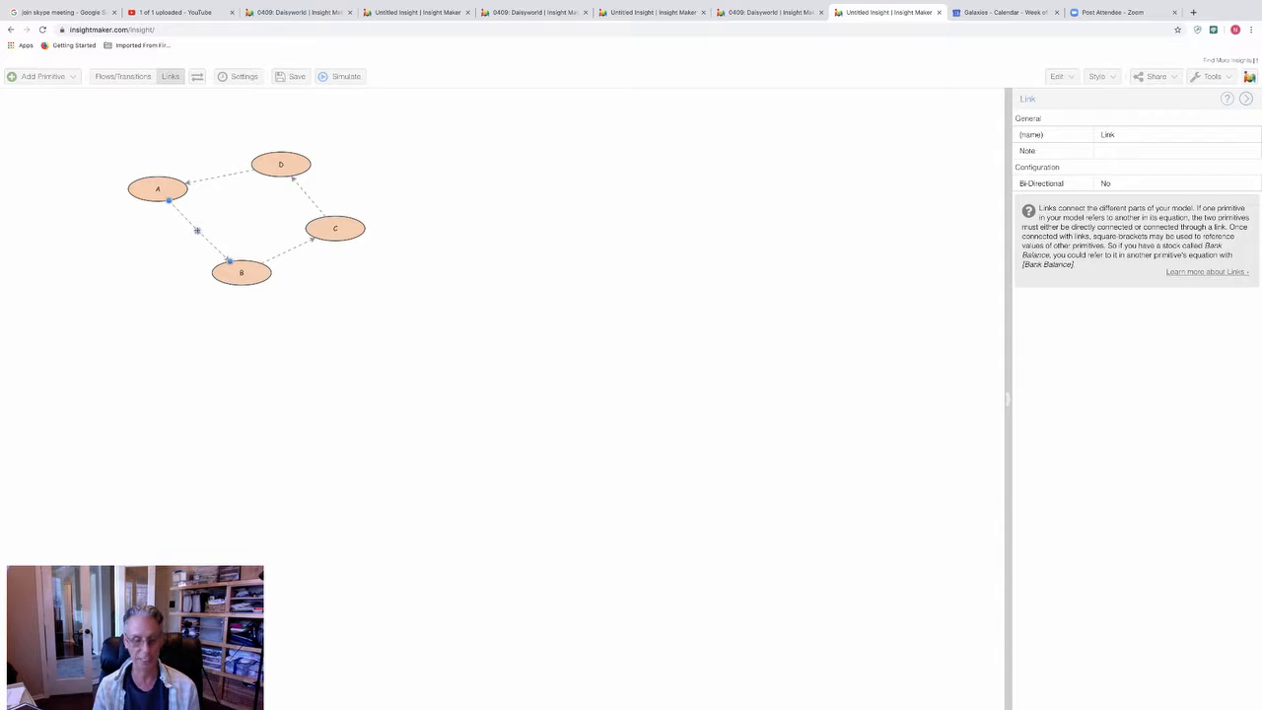
pyautogui.moveTo(144, 269); pyautogui.dragTo(144, 267)
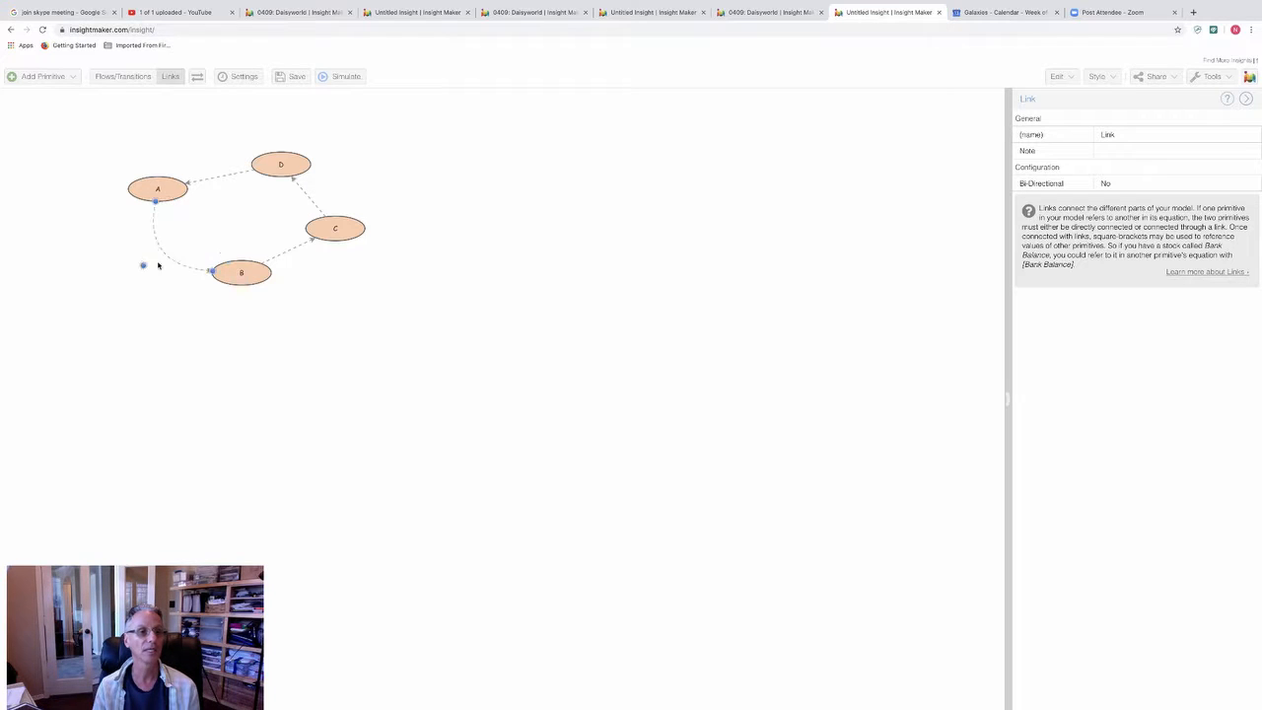
pyautogui.click(292, 249)
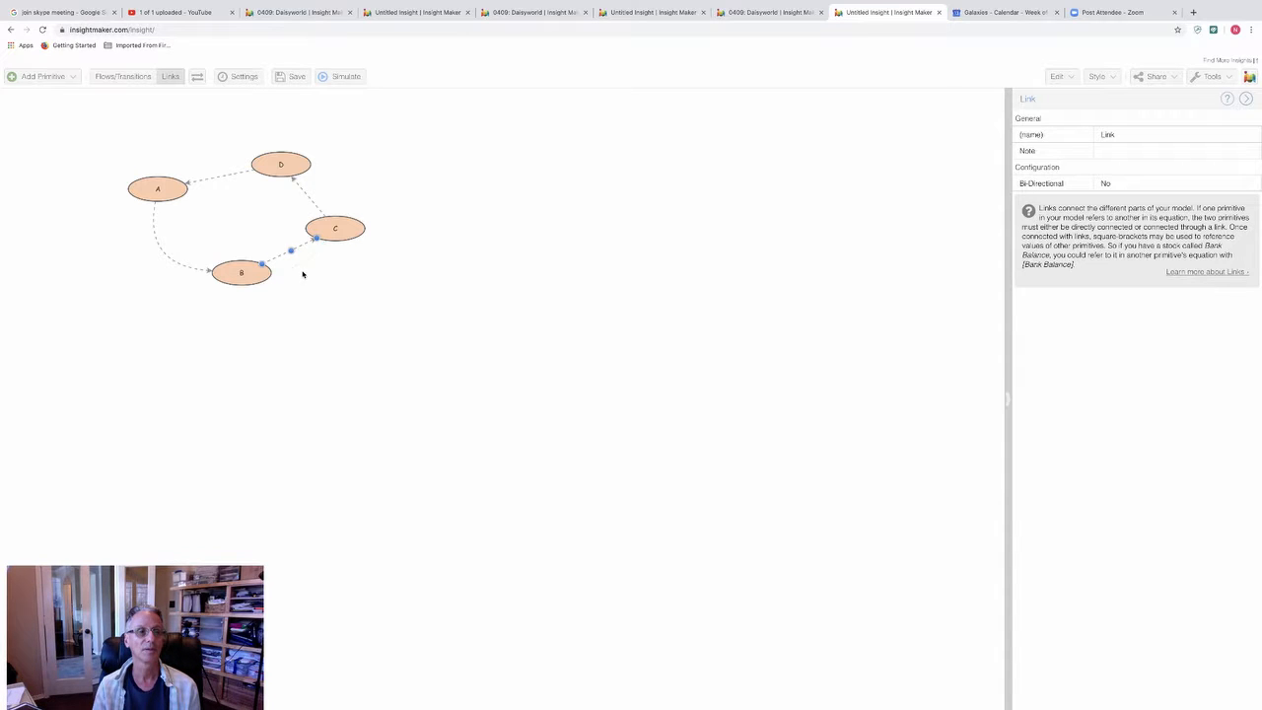
pyautogui.moveTo(303, 275); pyautogui.dragTo(307, 275)
pyautogui.click(305, 190)
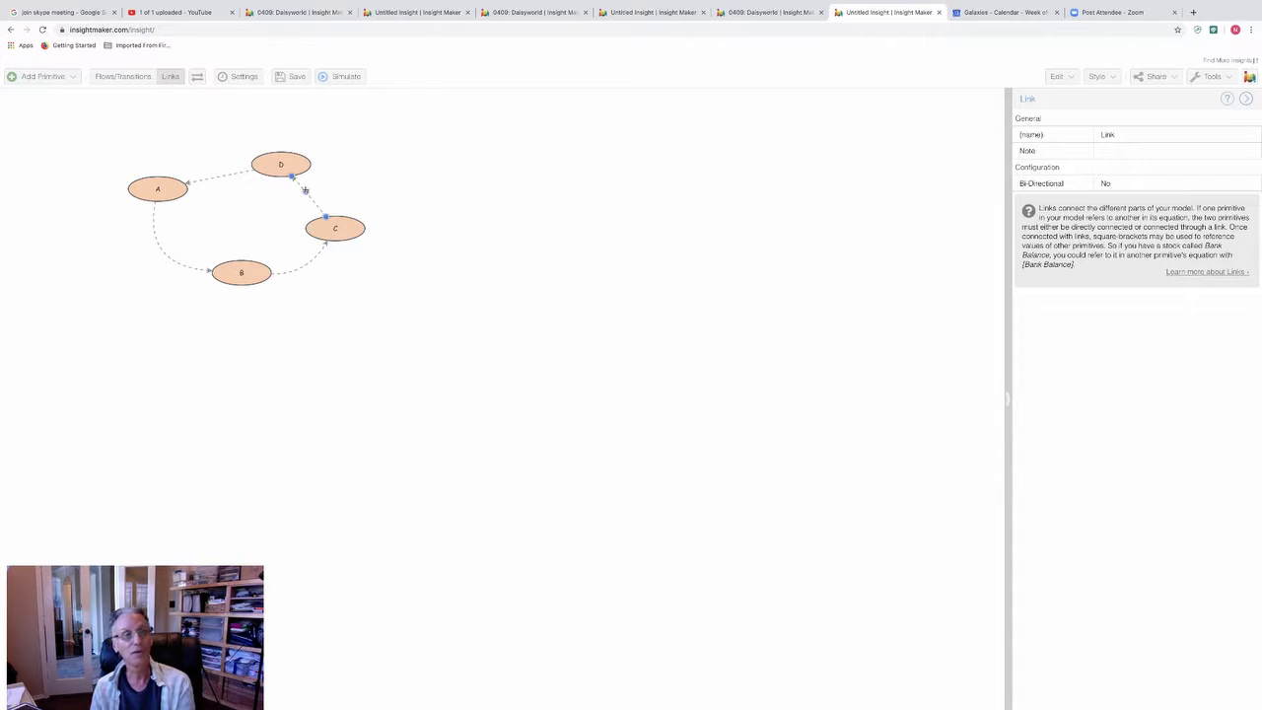
pyautogui.moveTo(345, 168); pyautogui.dragTo(357, 168)
pyautogui.click(223, 175)
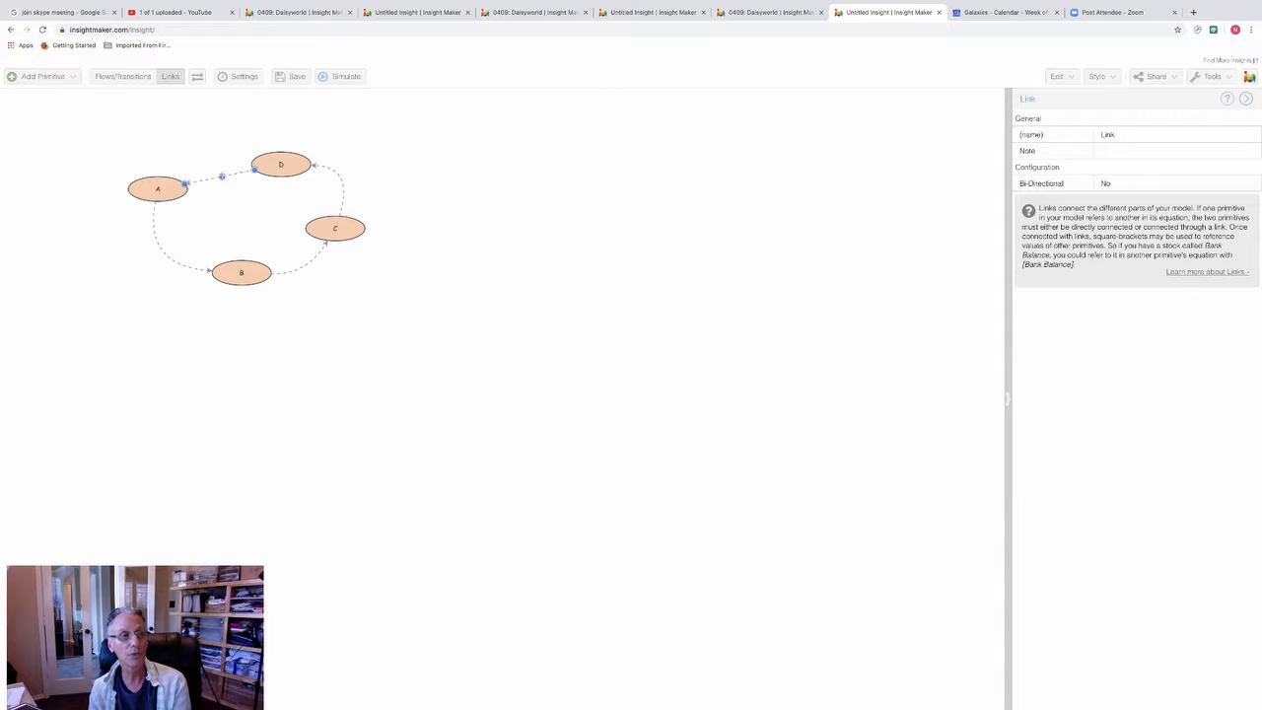
pyautogui.moveTo(211, 144); pyautogui.dragTo(212, 143)
# Step: Label the A-to-B link with a plus sign and place the label close to the inside of its curve
pyautogui.doubleClick(160, 247)
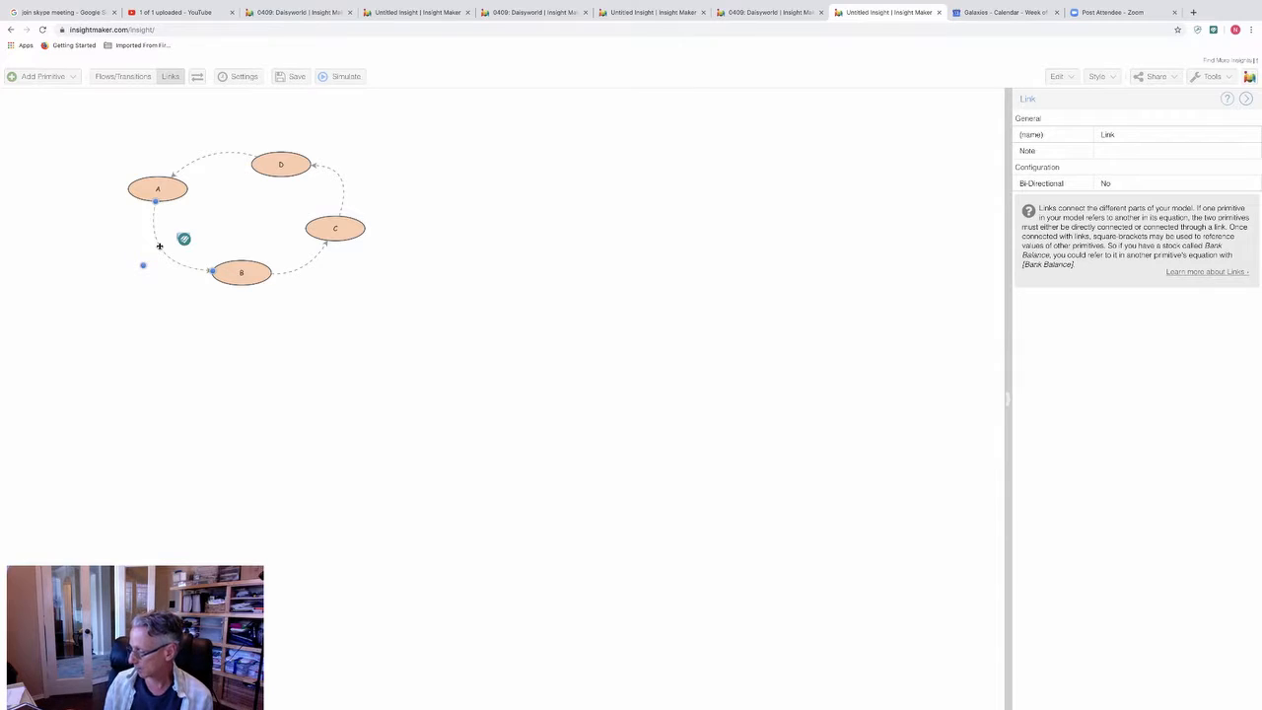
pyautogui.click(237, 217)
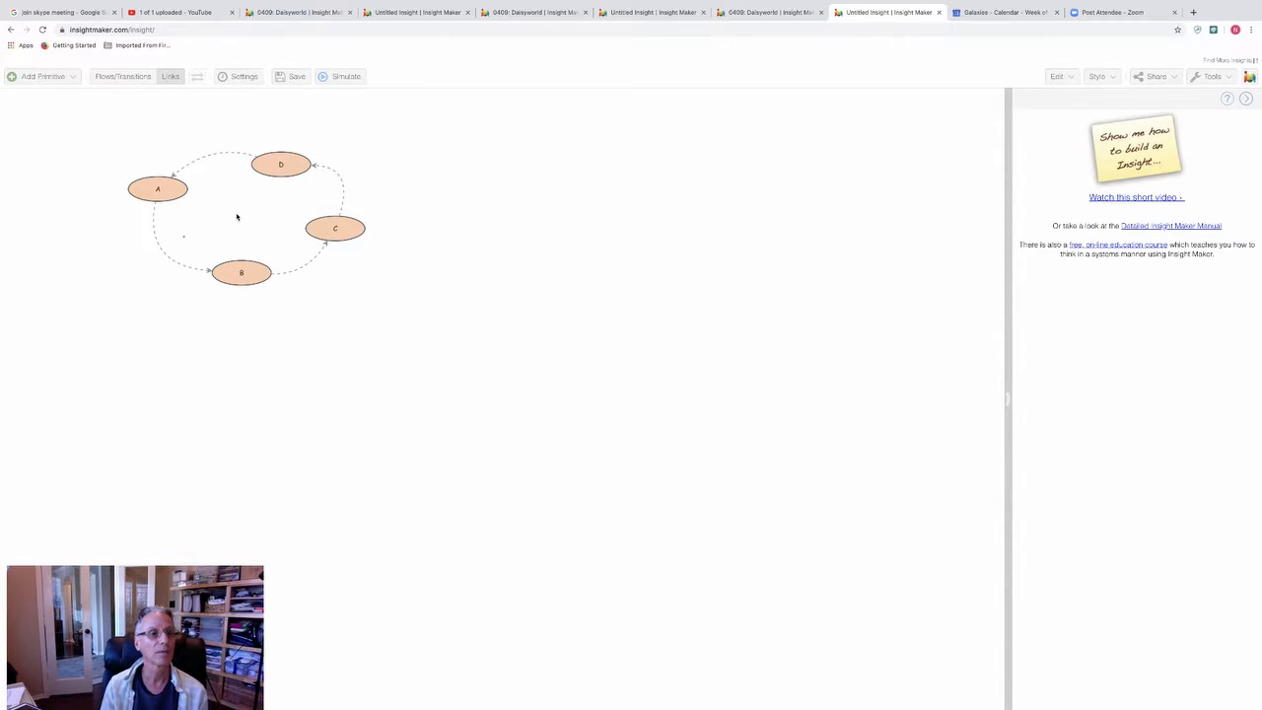
pyautogui.click(185, 240)
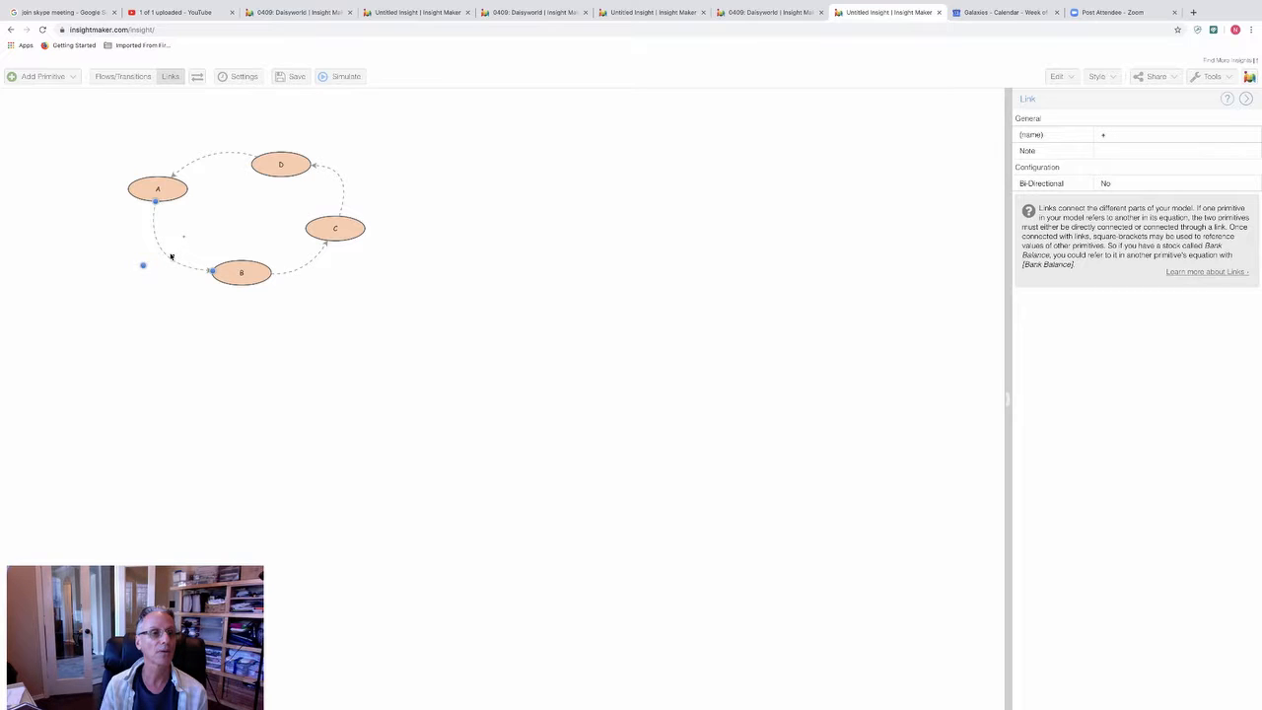
pyautogui.click(174, 289)
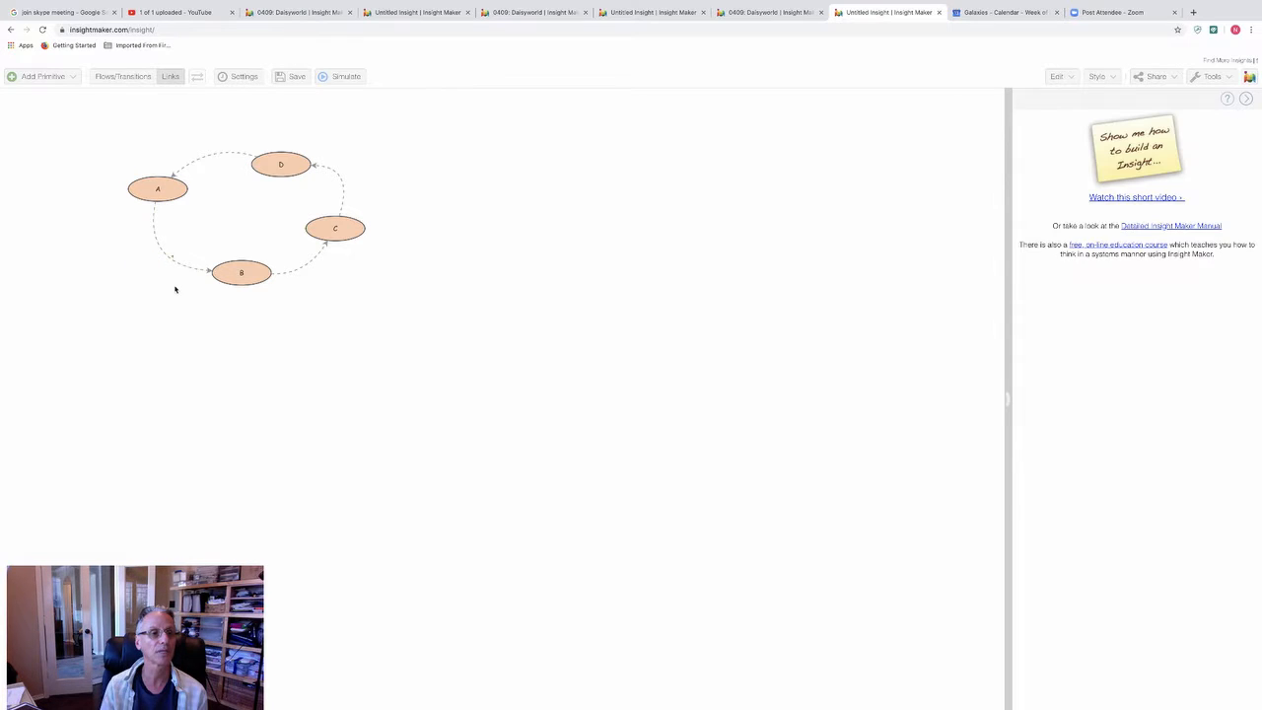
# Step: Label the B-to-C, C-to-D and D-to-A links with their polarity signs, placed beside the curves inside the loop
pyautogui.click(310, 260)
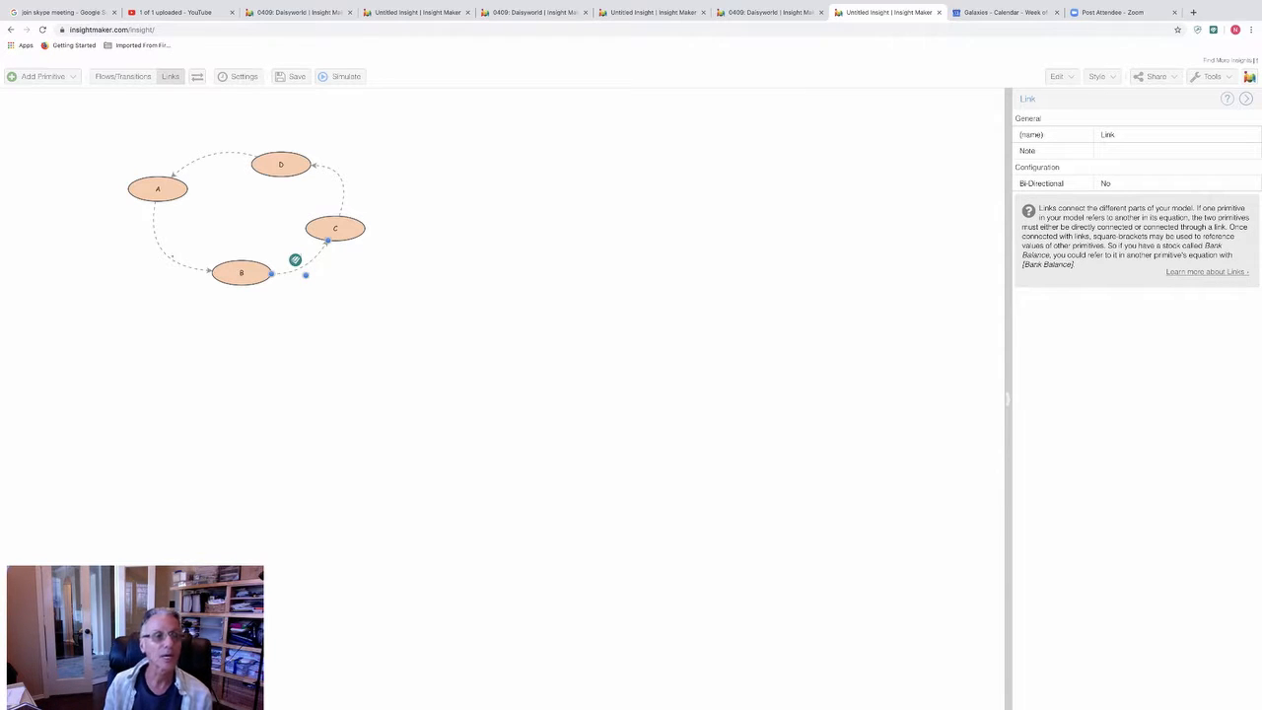
pyautogui.click(341, 184)
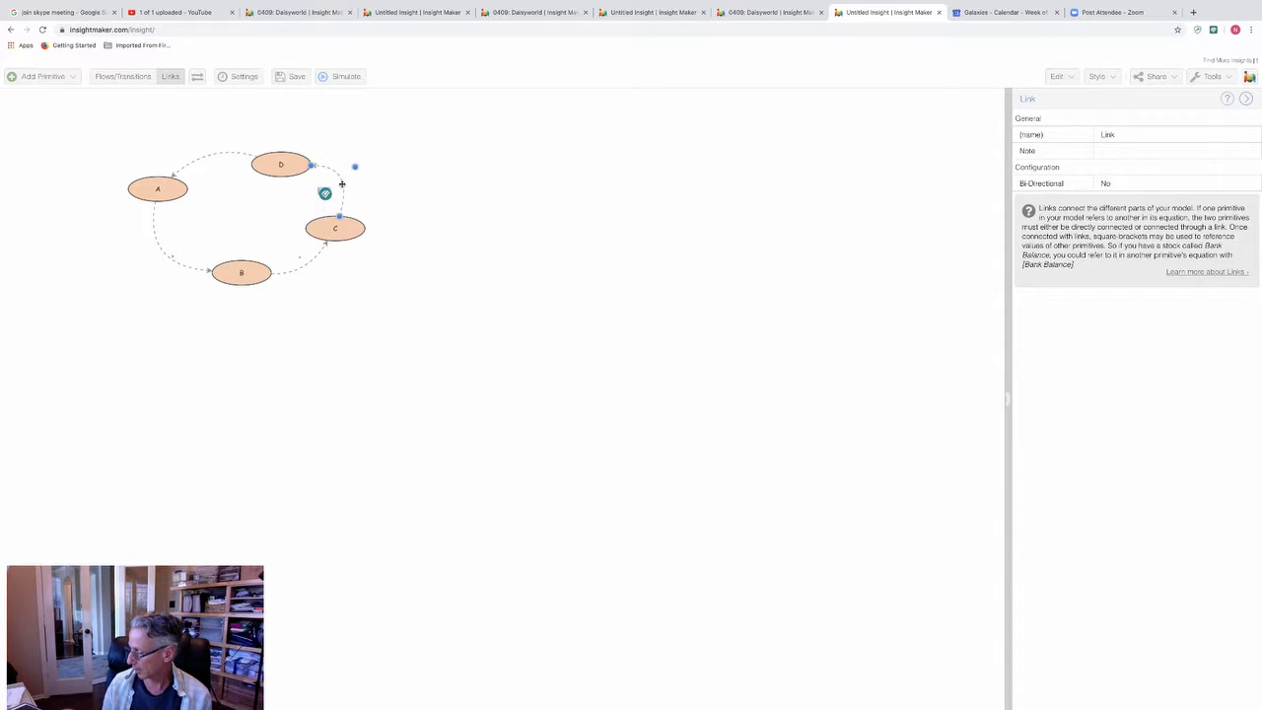
pyautogui.click(213, 154)
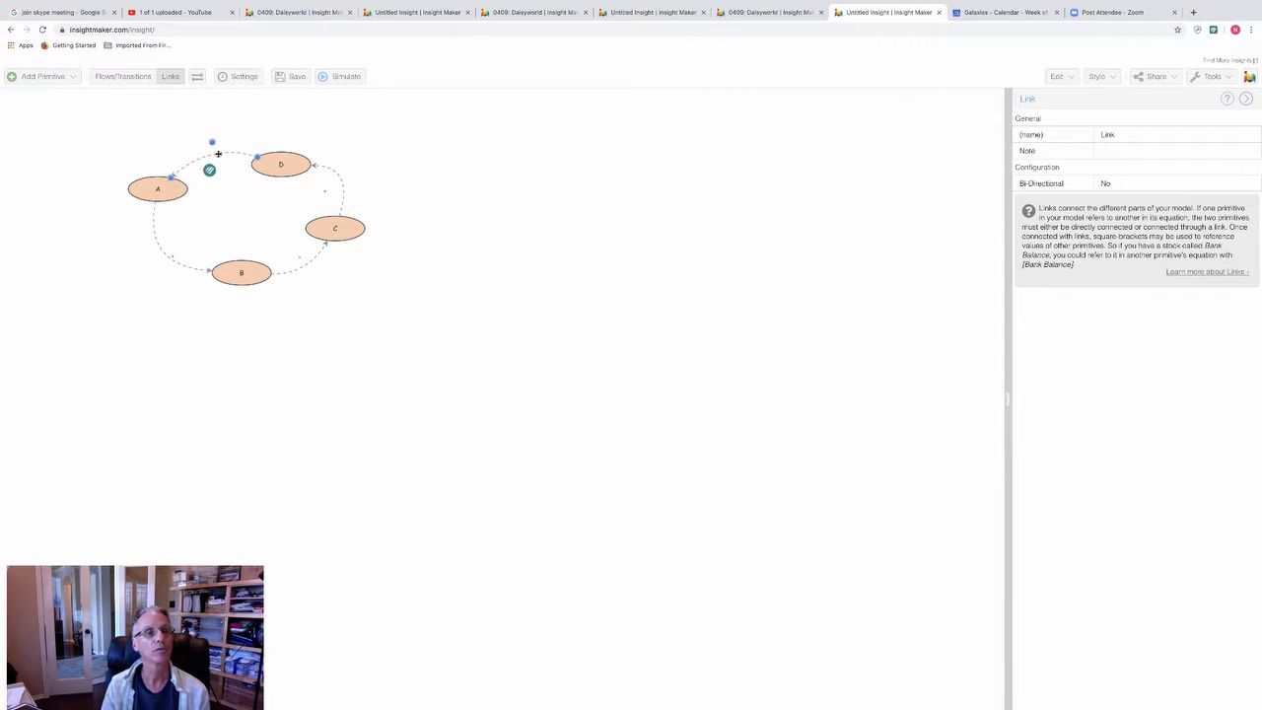
pyautogui.click(417, 156)
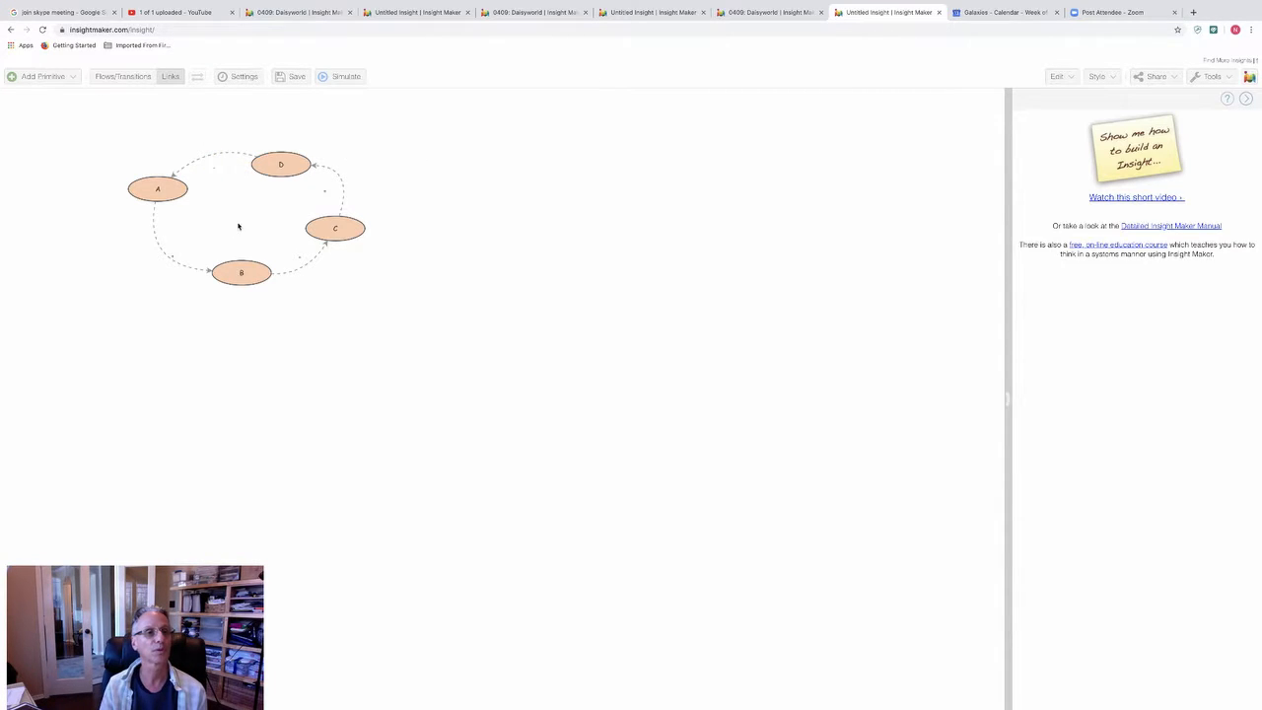
# Step: Add a text field reading B and place it in the middle of the loop
pyautogui.click(42, 78)
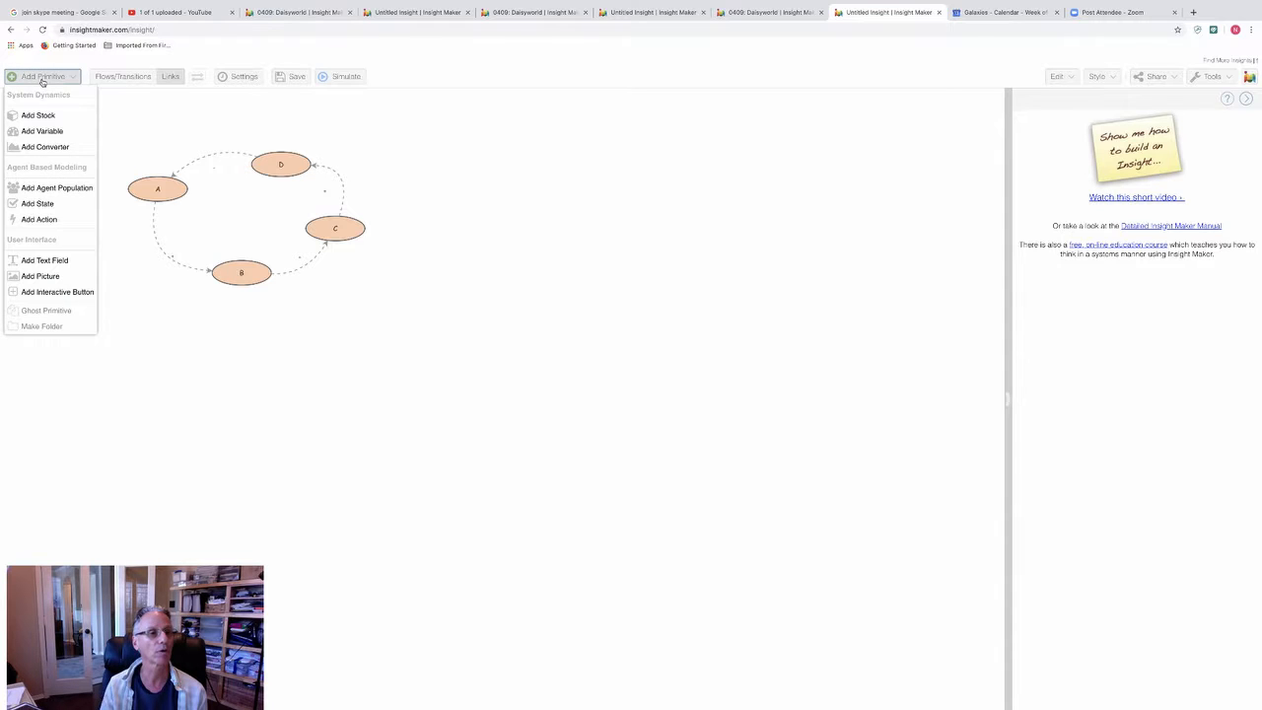
pyautogui.click(57, 261)
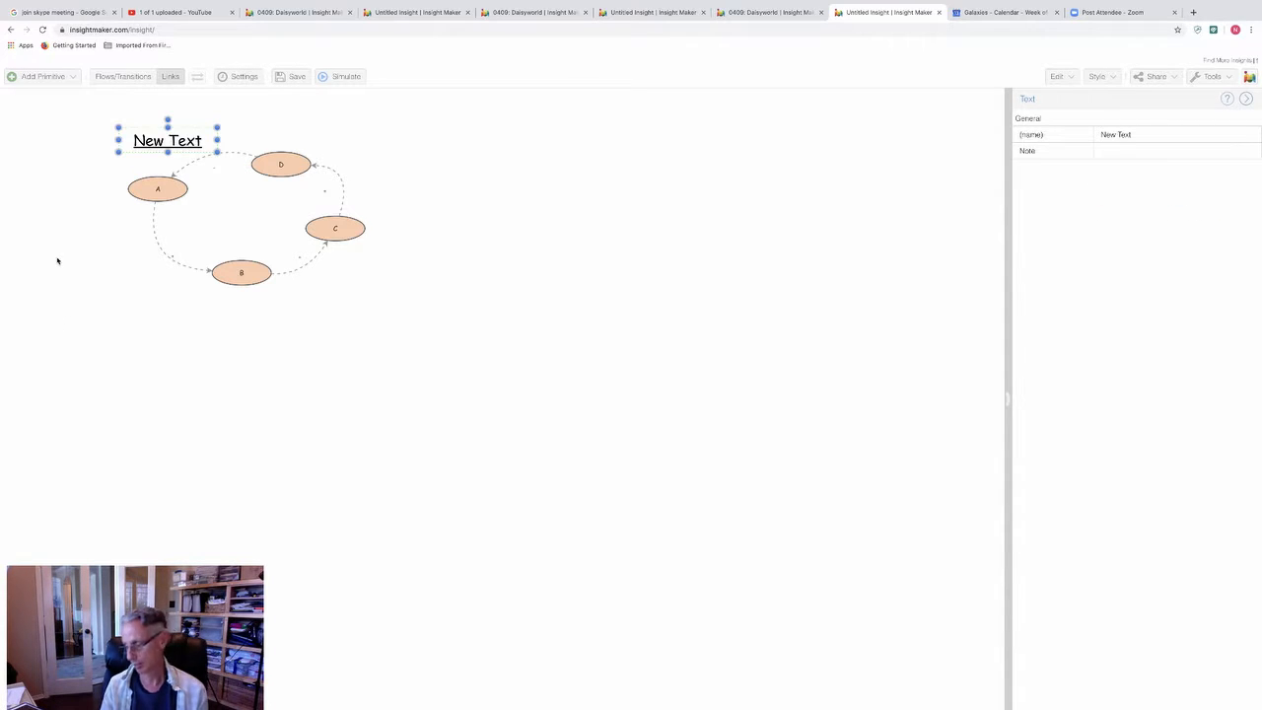
pyautogui.doubleClick(167, 139)
pyautogui.press('BackSpace')
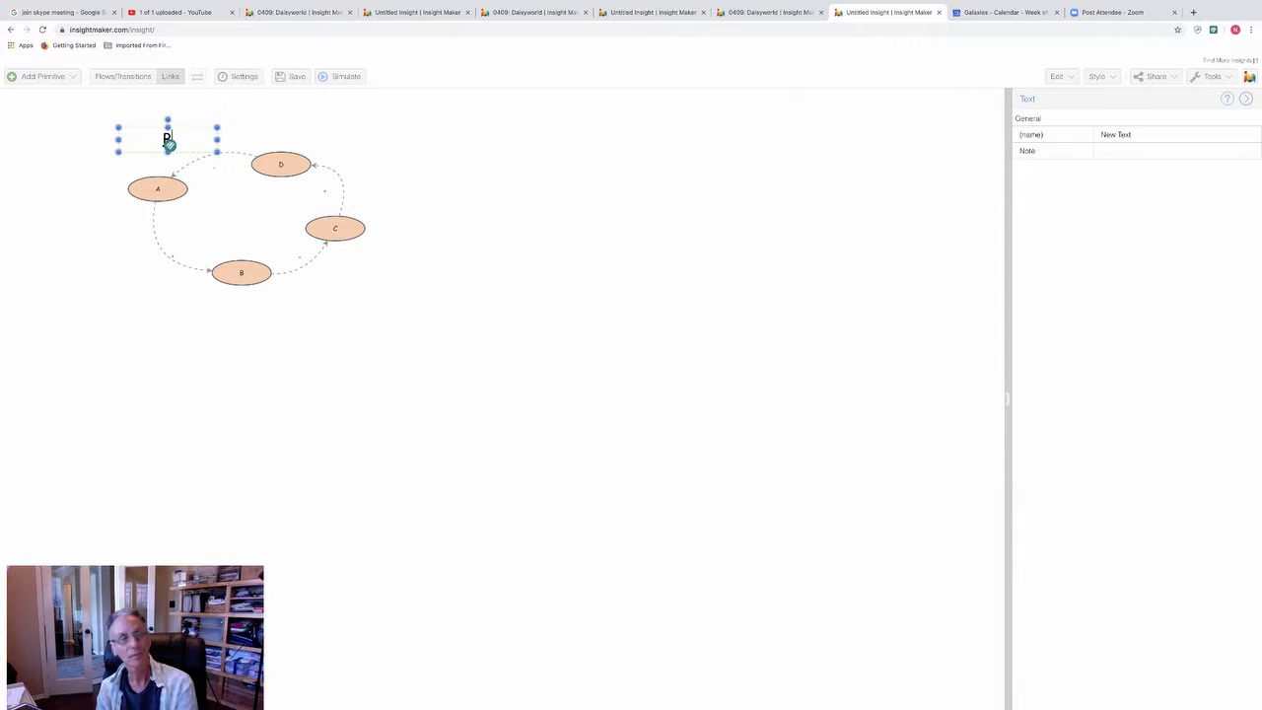
pyautogui.write('P')
pyautogui.press('BackSpace')
pyautogui.write('B')
pyautogui.moveTo(206, 134); pyautogui.dragTo(147, 147)
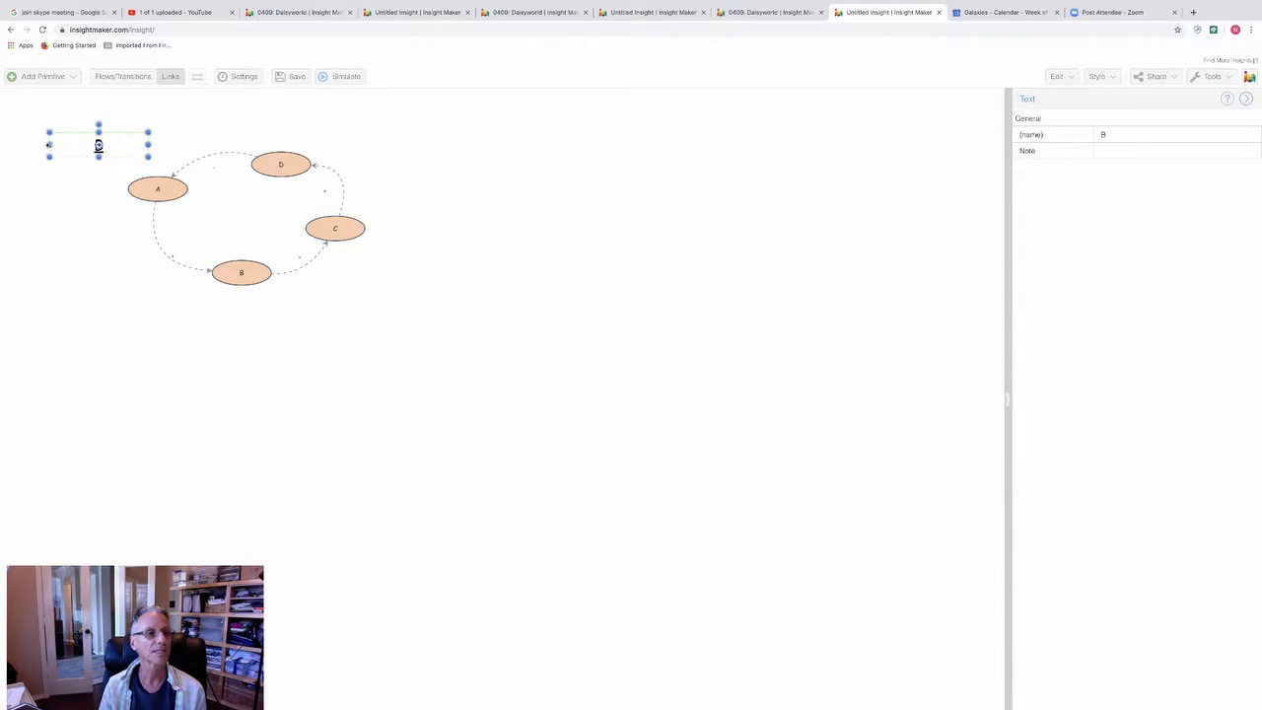
pyautogui.moveTo(48, 145); pyautogui.dragTo(242, 210)
pyautogui.click(485, 200)
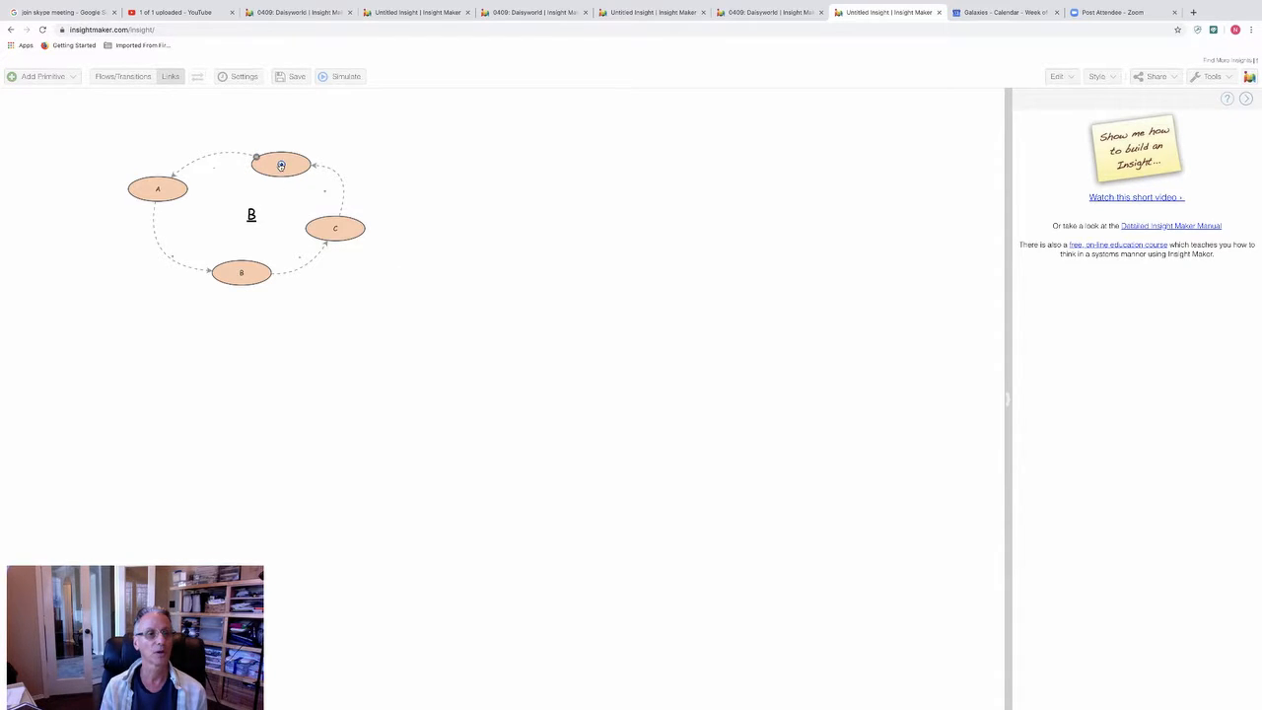
# Step: Try a direct link from variable D to variable B across the loop
pyautogui.moveTo(281, 165)
pyautogui.mouseDown()
pyautogui.moveTo(250, 211)
pyautogui.moveTo(277, 162)
pyautogui.mouseUp()
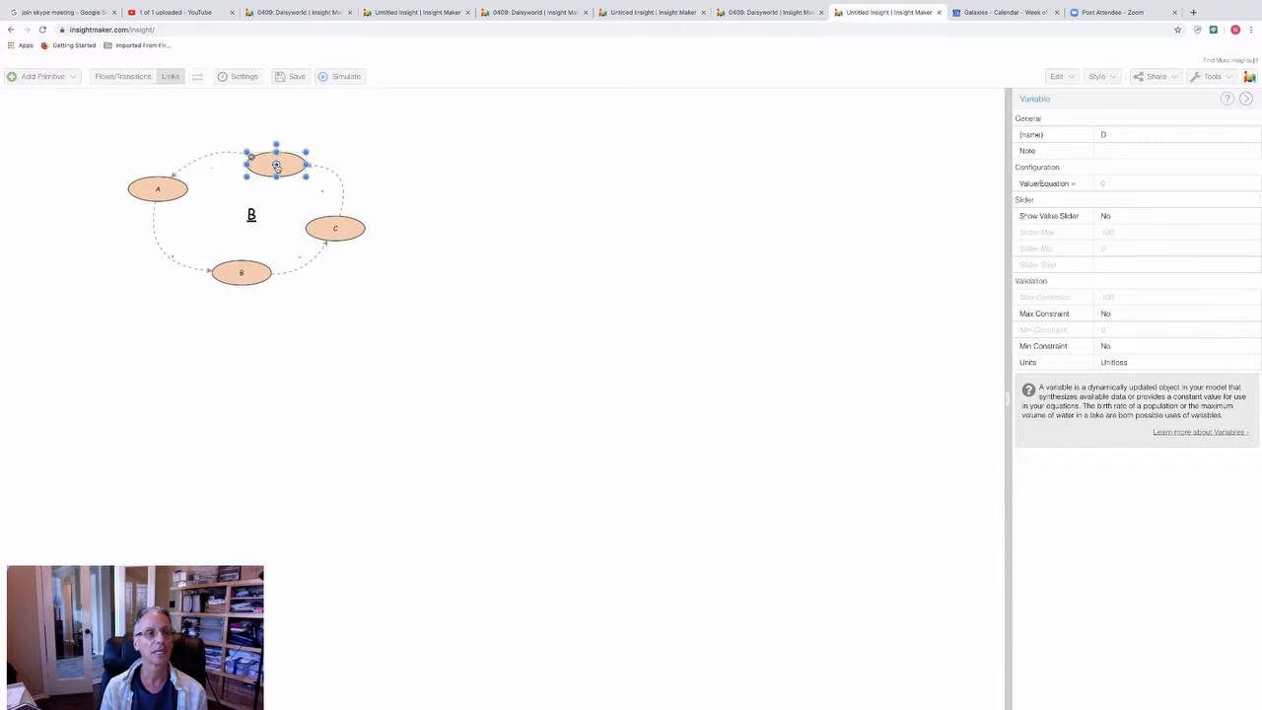
pyautogui.moveTo(276, 164); pyautogui.dragTo(239, 267)
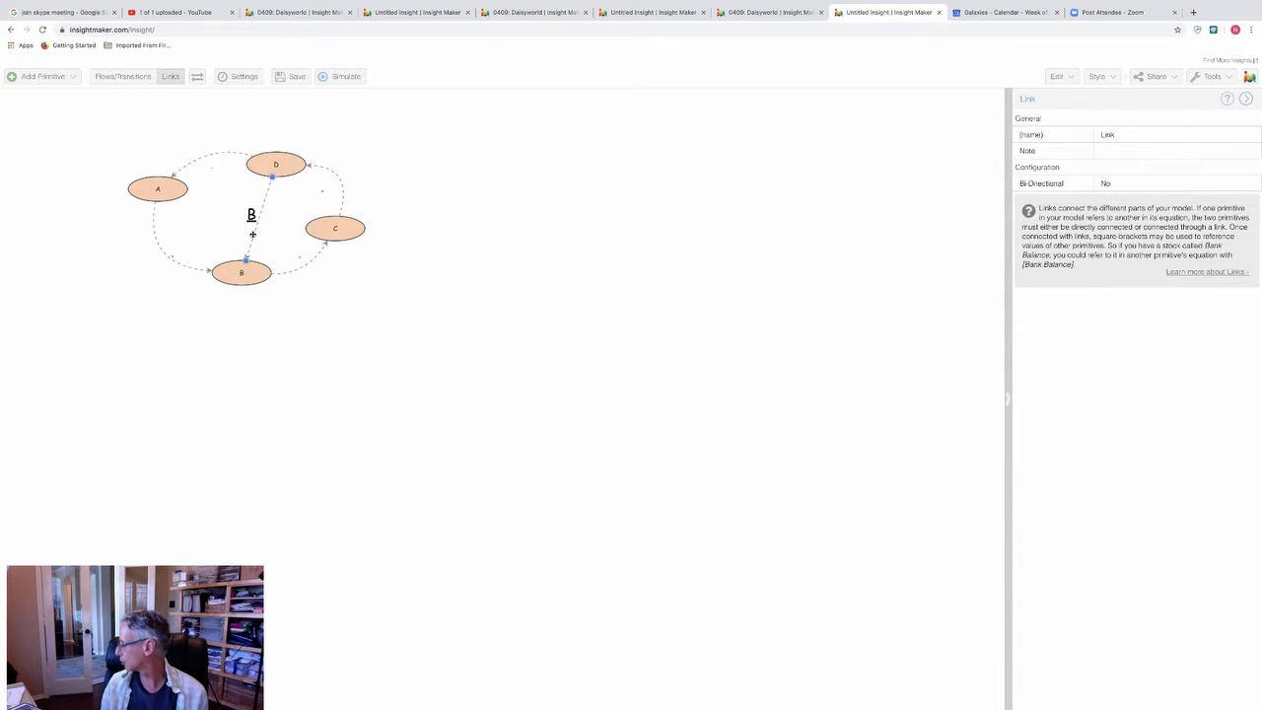
pyautogui.click(252, 237)
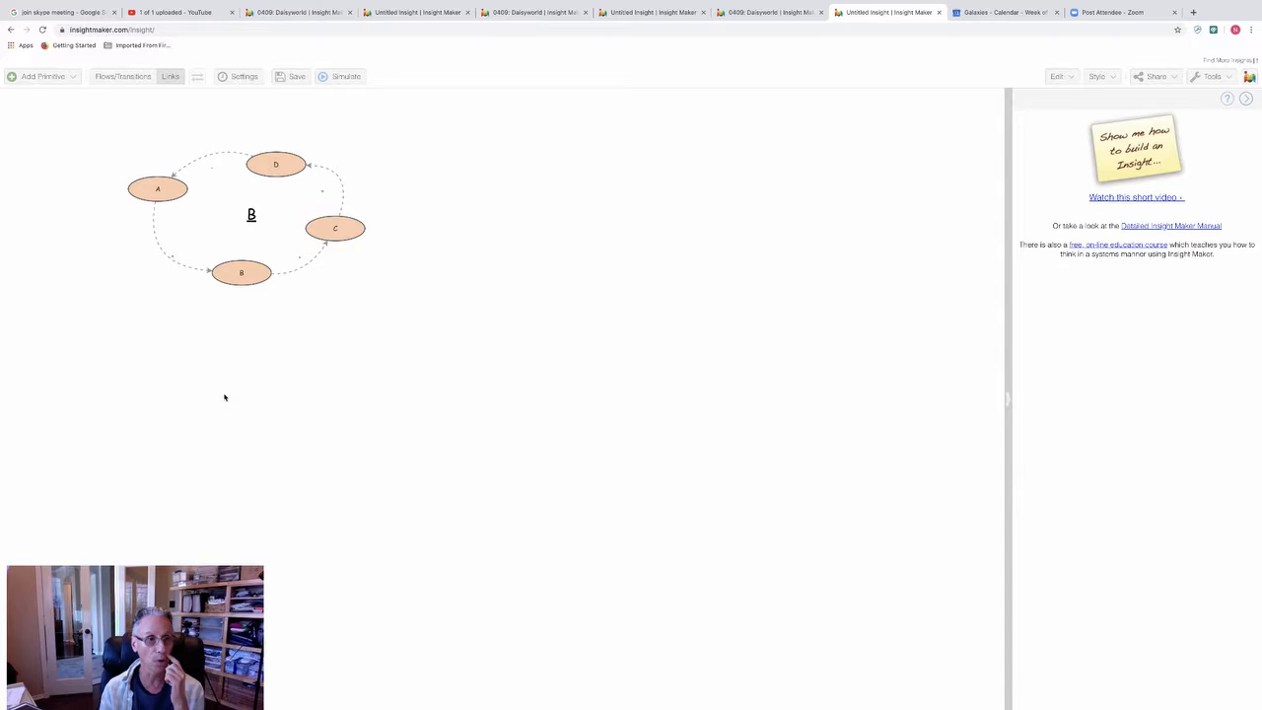
# Step: Add a stock named A and place it below the loop diagram
pyautogui.click(43, 77)
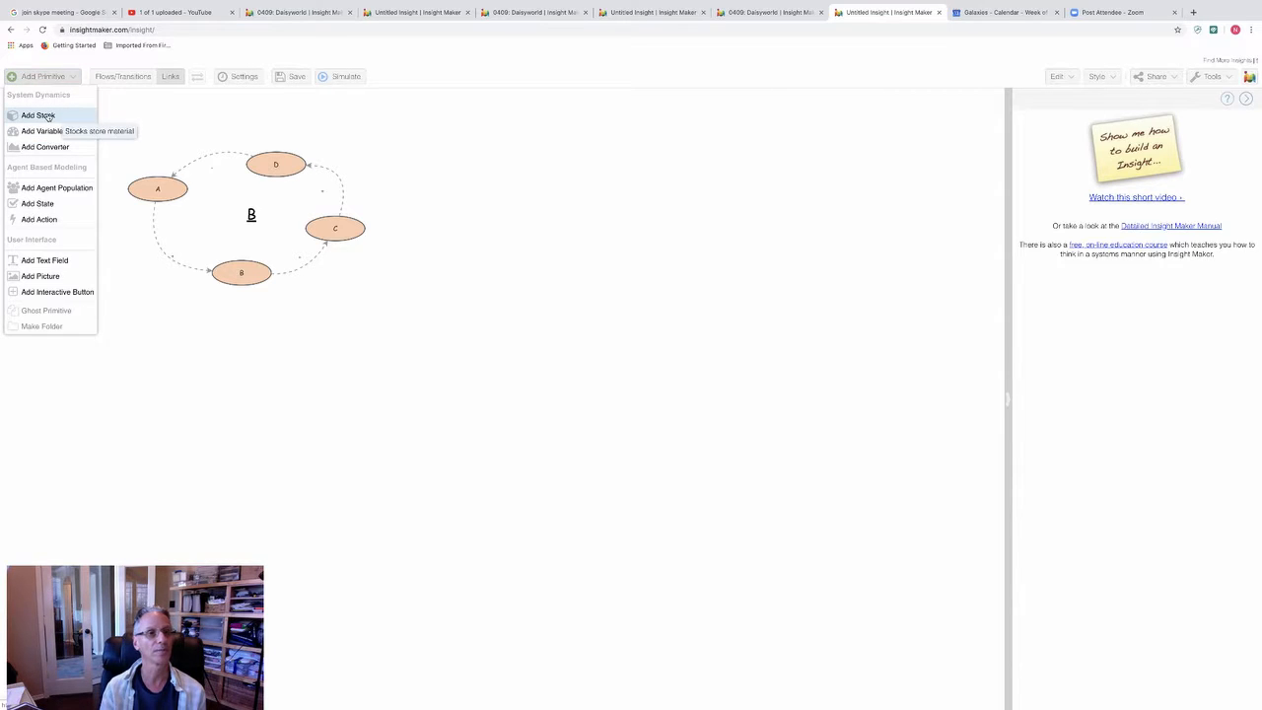
pyautogui.click(40, 115)
pyautogui.moveTo(150, 135); pyautogui.dragTo(135, 386)
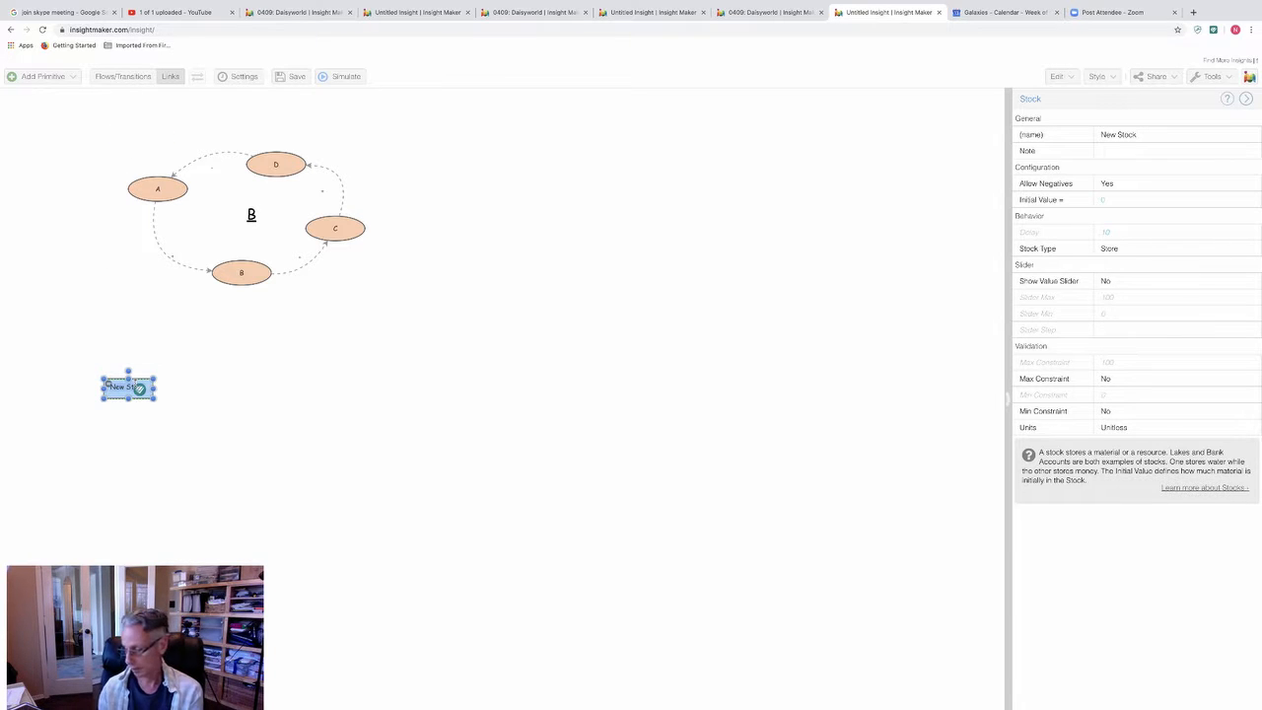
pyautogui.press('BackSpace')
pyautogui.write('A')
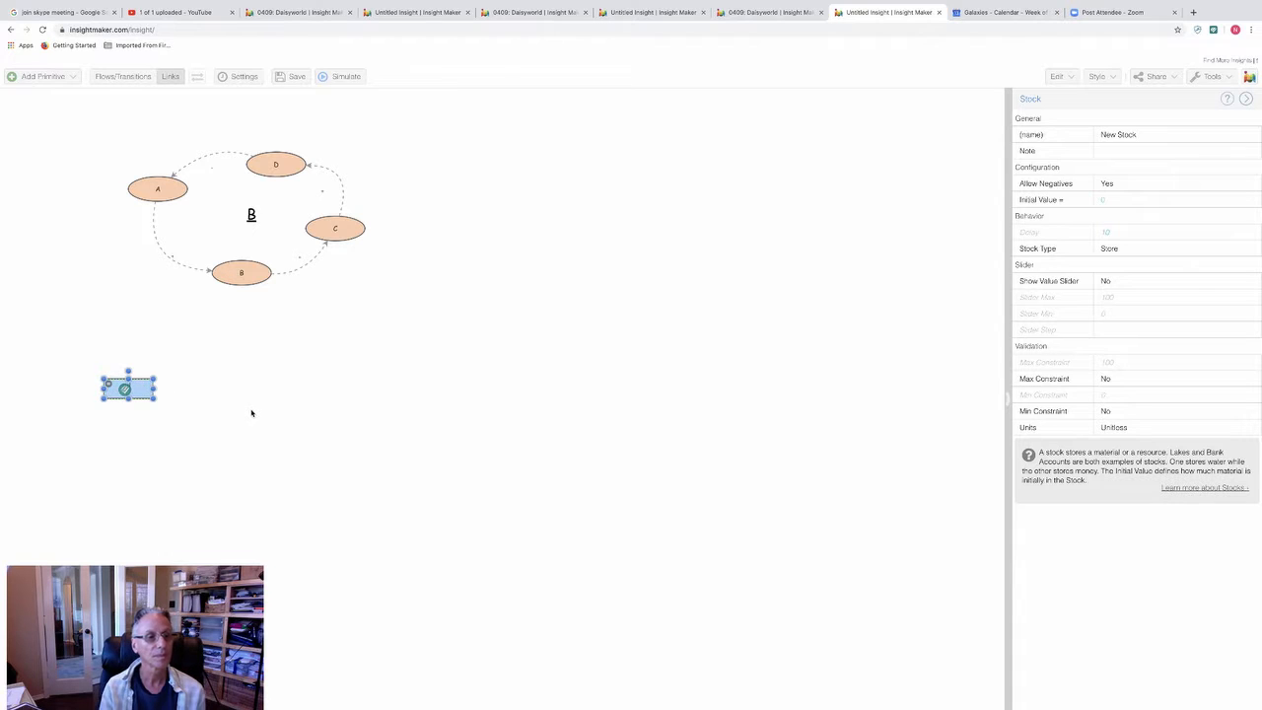
pyautogui.click(250, 411)
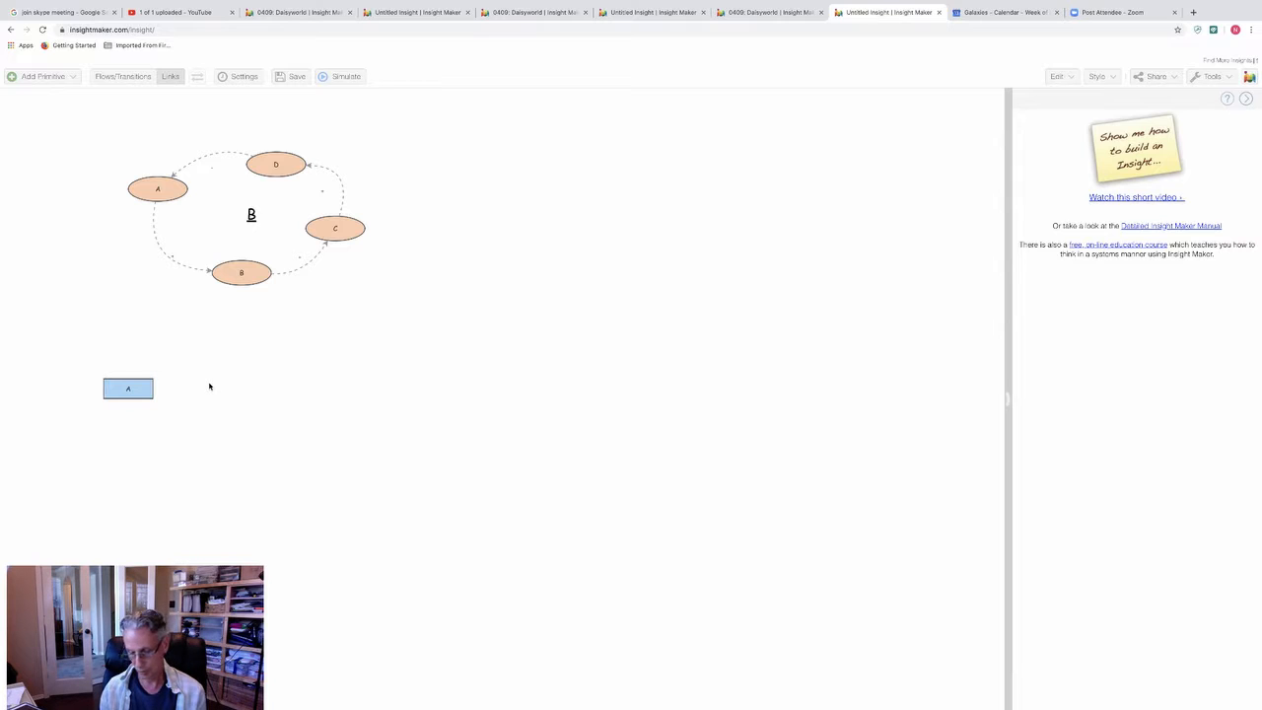
# Step: Create a second stock named D to the right of stock A and align it level with A
pyautogui.rightClick(209, 387)
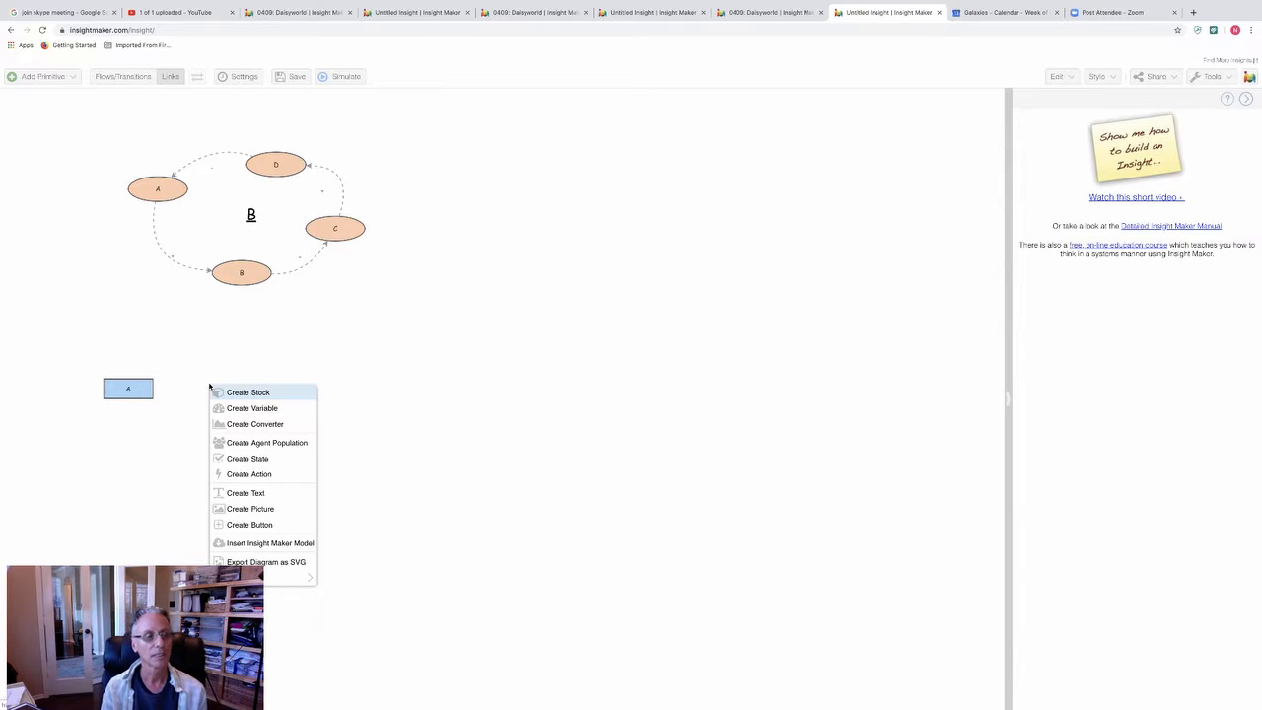
pyautogui.click(262, 392)
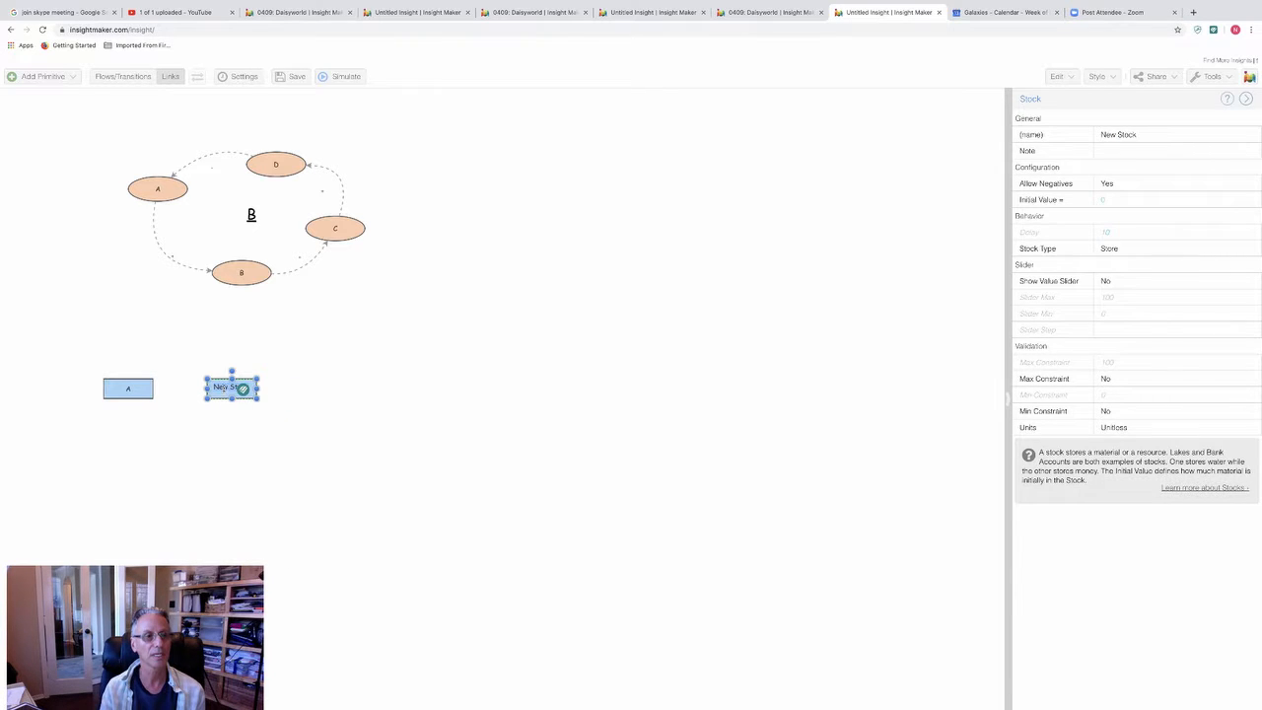
pyautogui.moveTo(220, 380); pyautogui.dragTo(293, 392)
pyautogui.moveTo(280, 389)
pyautogui.write('D')
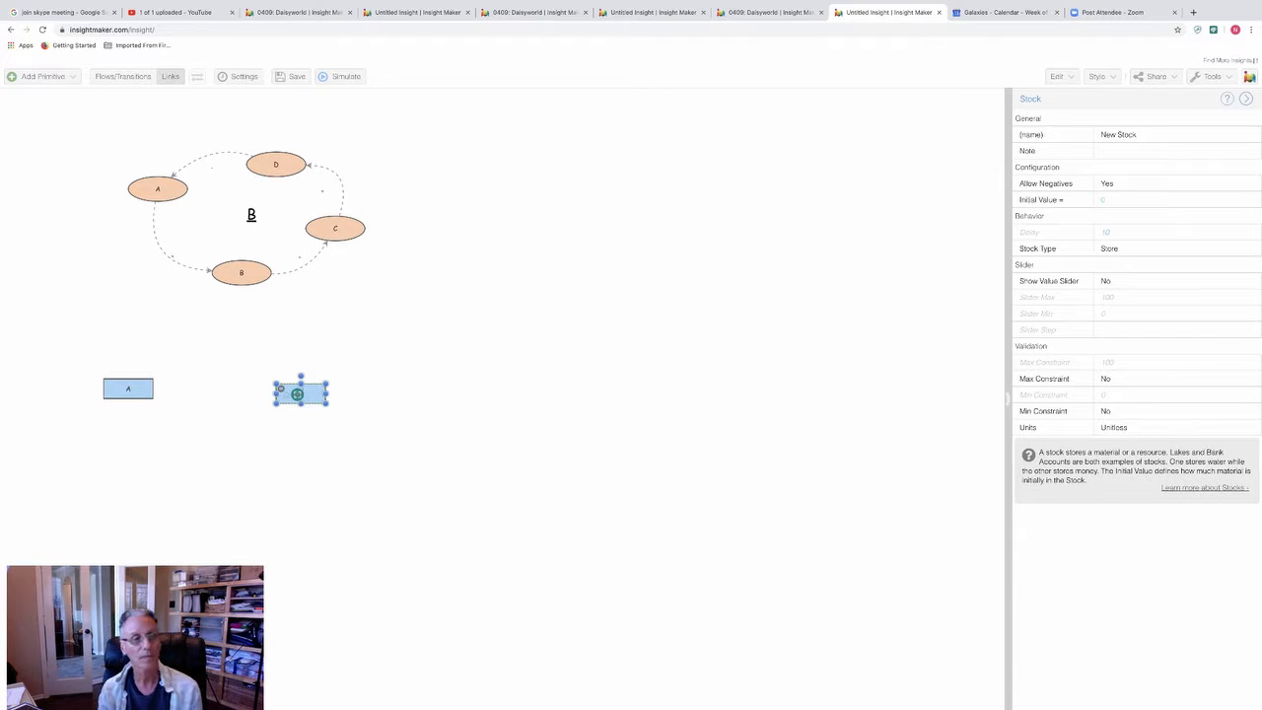
pyautogui.click(367, 399)
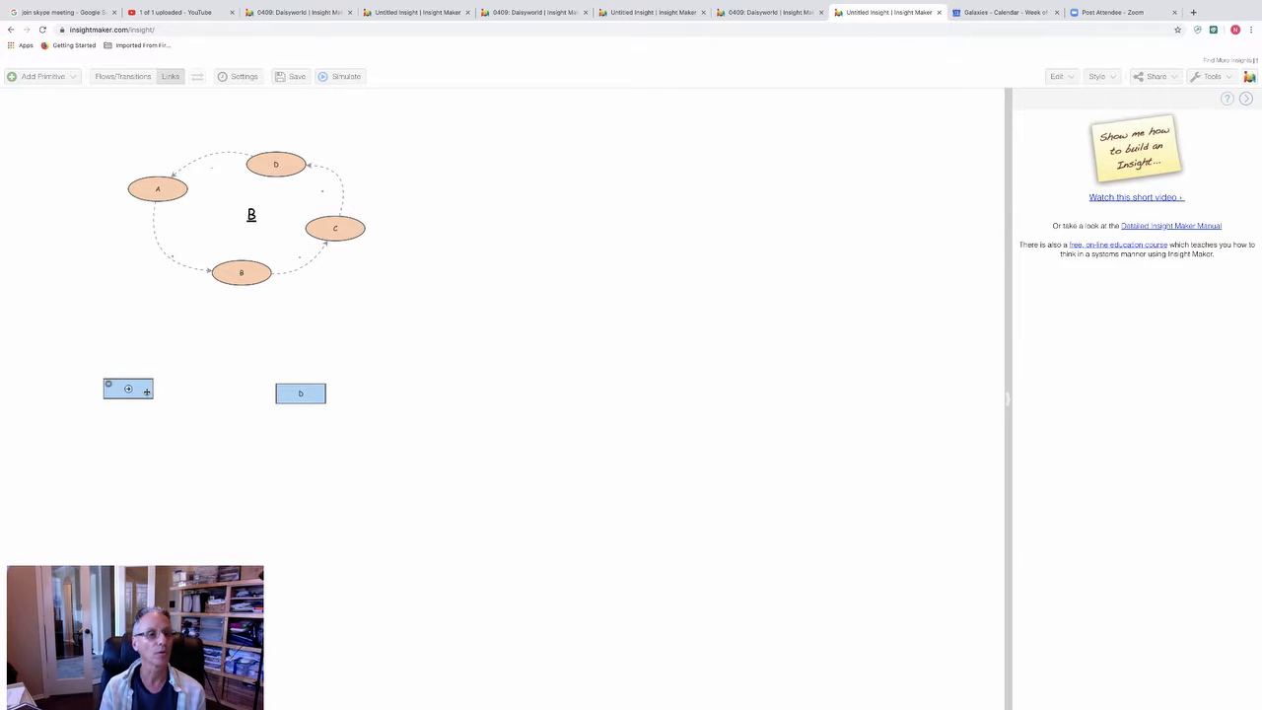
pyautogui.moveTo(315, 390)
pyautogui.moveTo(316, 390); pyautogui.dragTo(301, 380)
pyautogui.click(211, 445)
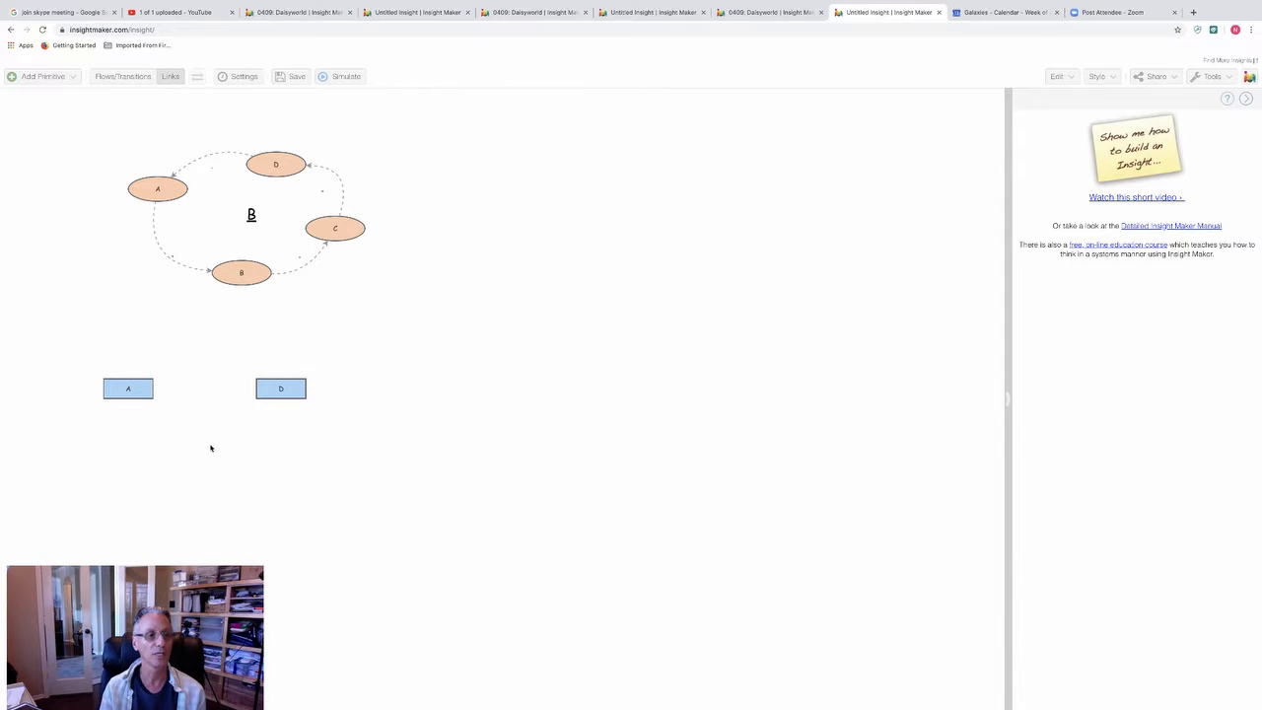
# Step: Draw a flow from stock A to stock D and move both stocks with their flow to the right of the loop diagram
pyautogui.click(122, 78)
pyautogui.moveTo(129, 388)
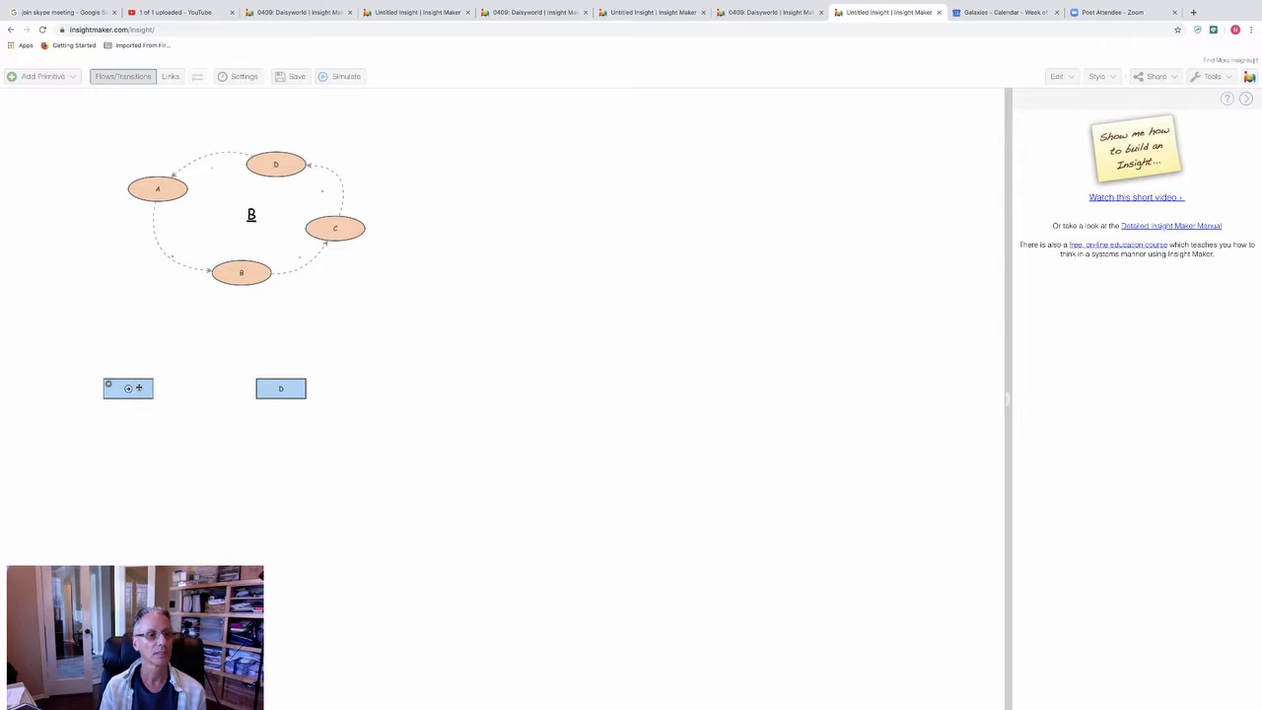
pyautogui.moveTo(130, 390); pyautogui.dragTo(278, 390)
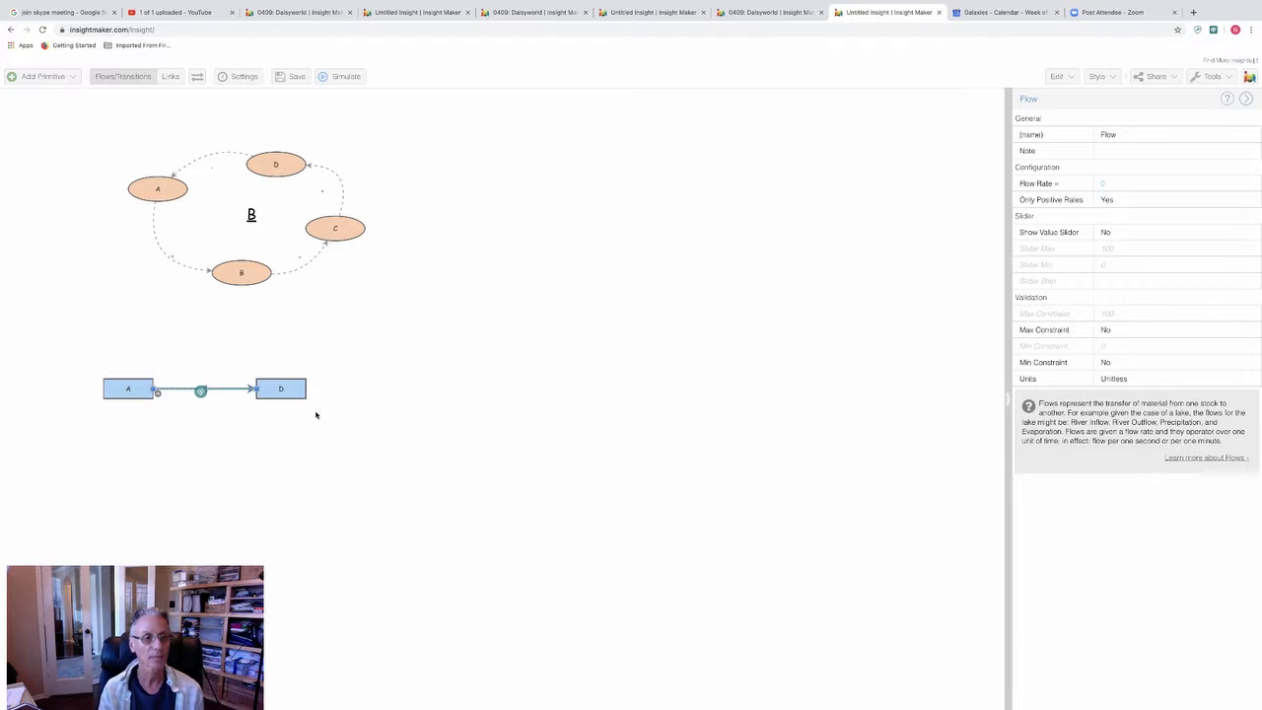
pyautogui.click(255, 434)
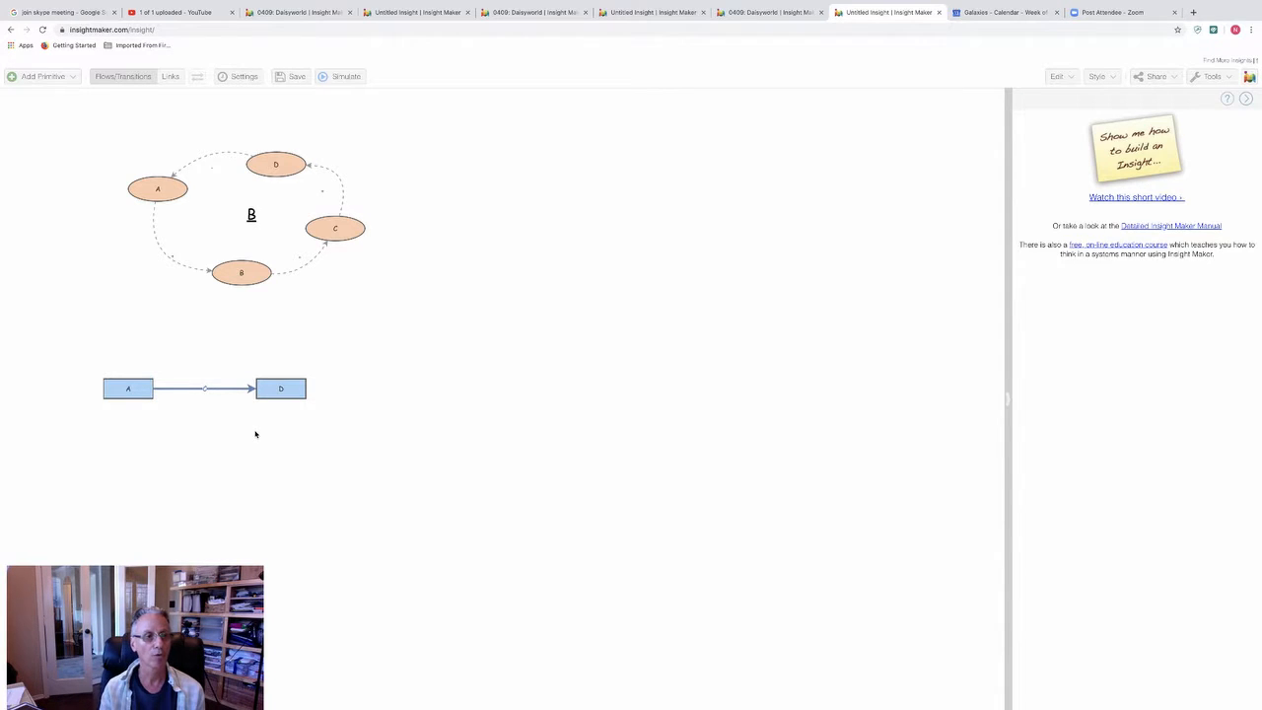
pyautogui.moveTo(68, 334); pyautogui.dragTo(368, 435)
pyautogui.moveTo(289, 392); pyautogui.dragTo(775, 203)
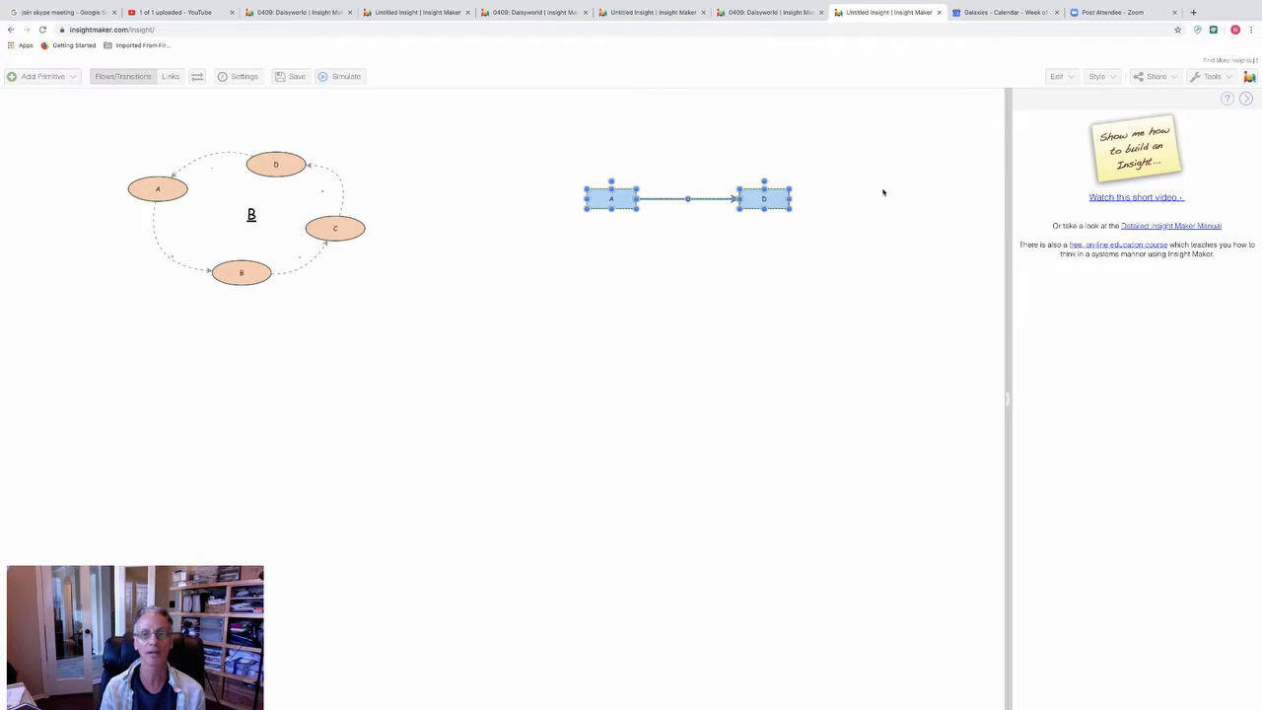
# Step: Create a variable named B above the flow between stocks A and D
pyautogui.click(554, 237)
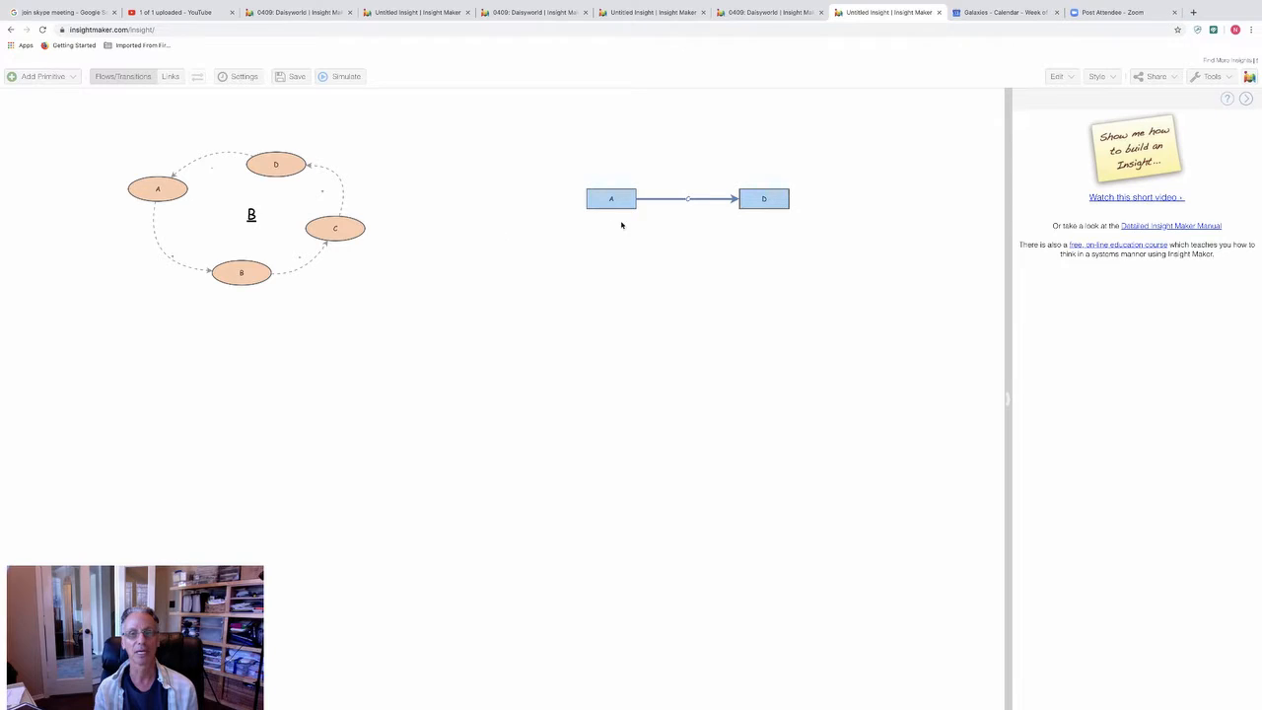
pyautogui.rightClick(659, 133)
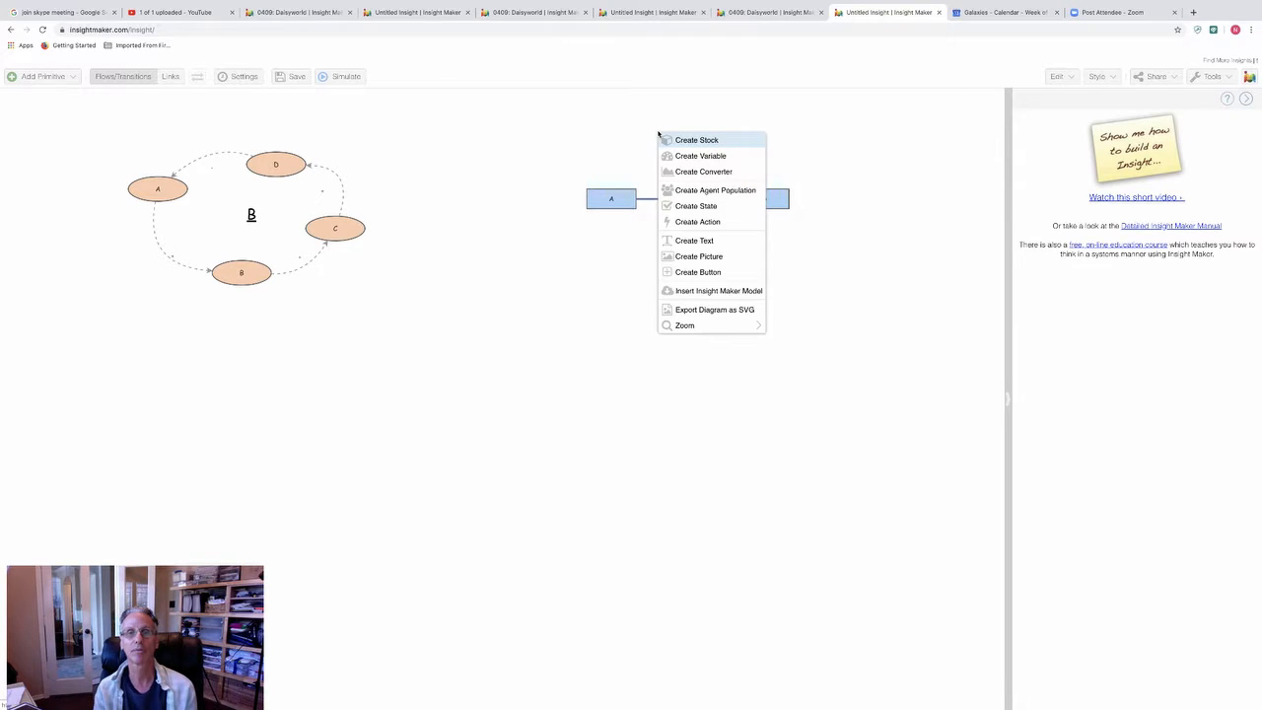
pyautogui.click(720, 156)
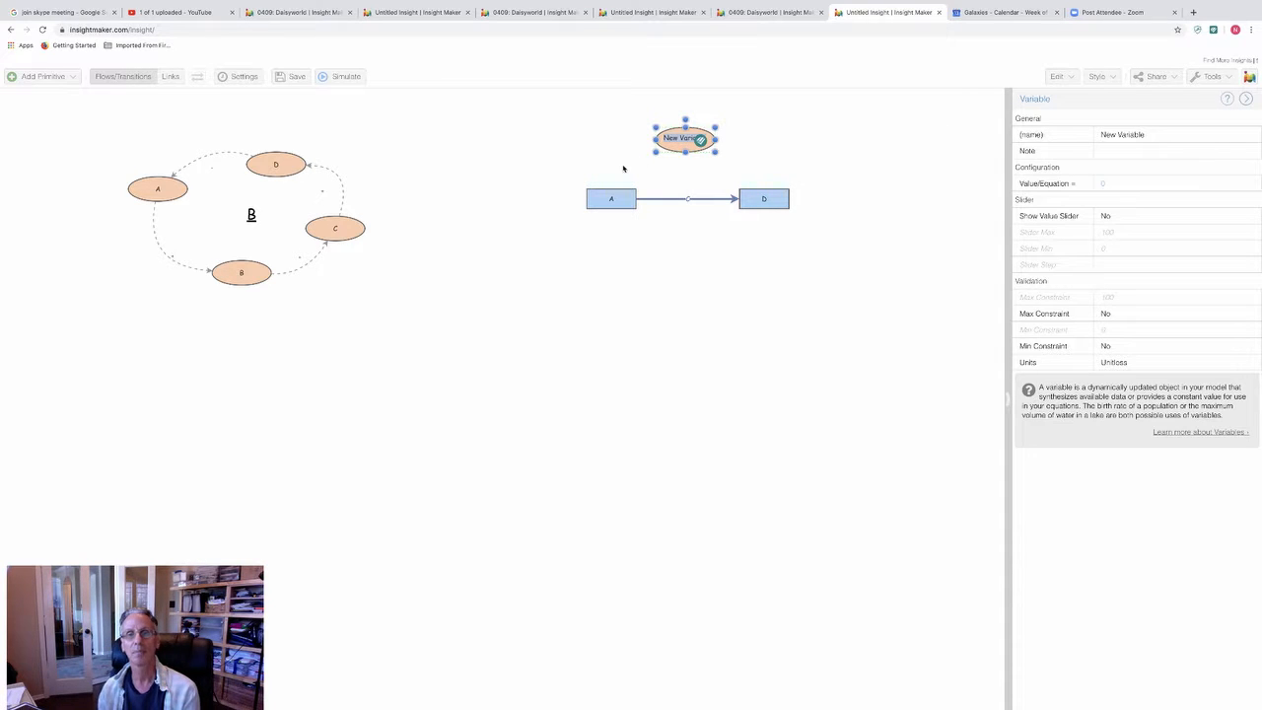
pyautogui.press('BackSpace')
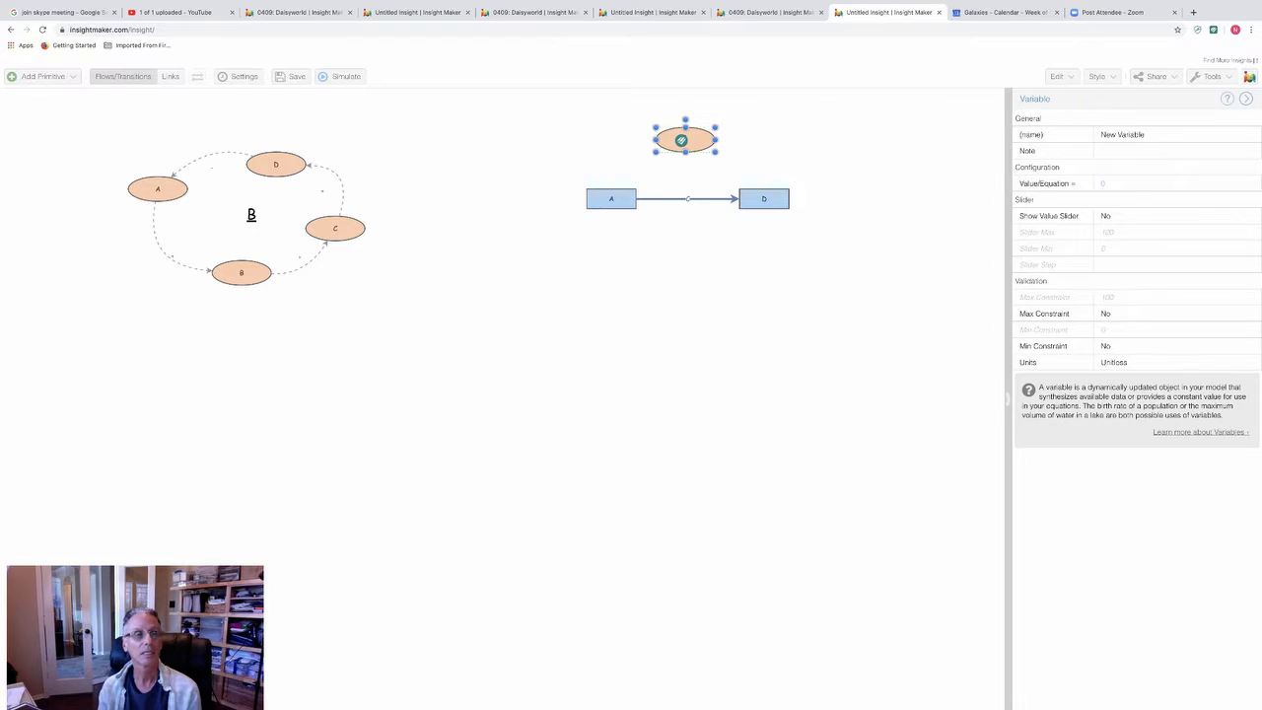
pyautogui.click(679, 235)
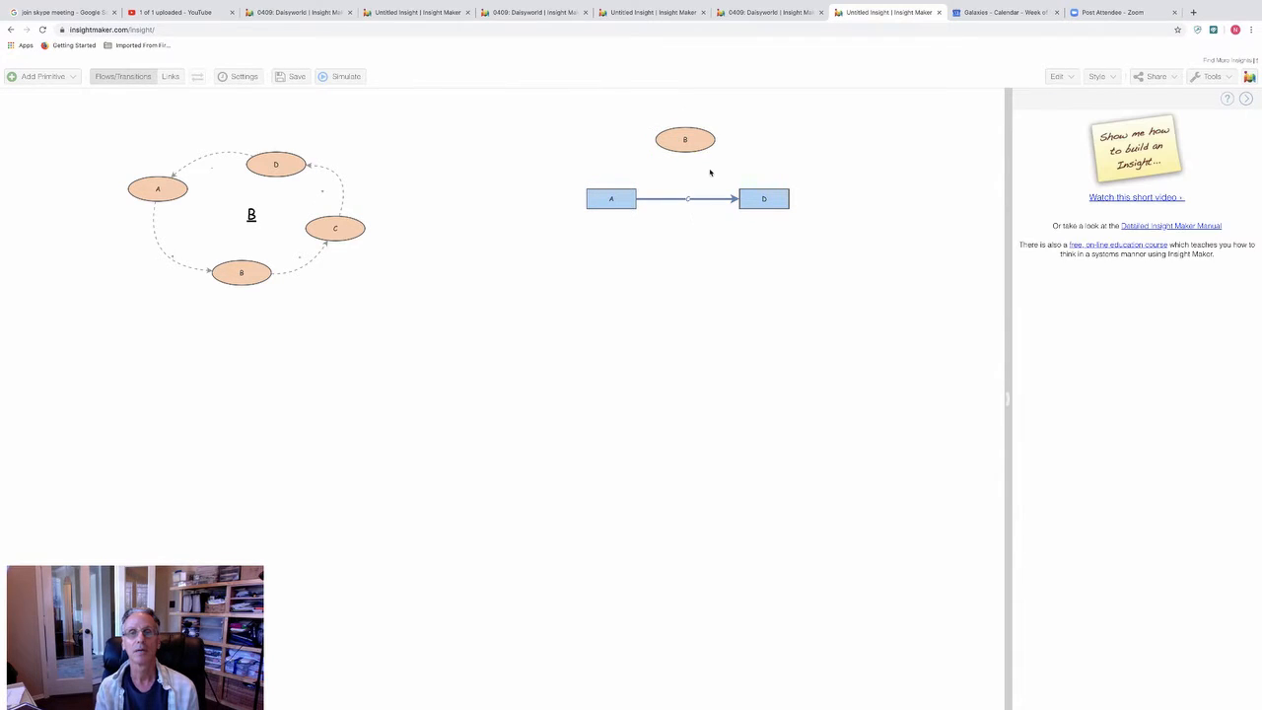
# Step: Draw a link from variable B down to the flow between stocks A and D
pyautogui.click(684, 139)
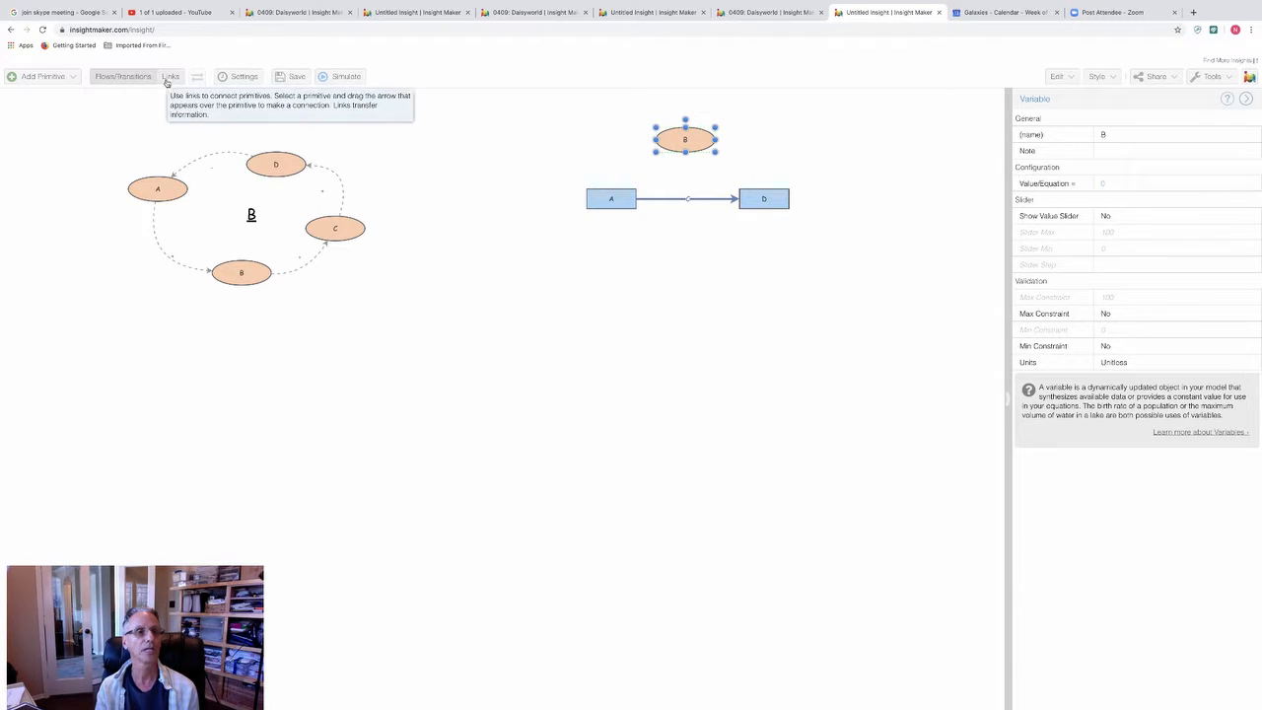
pyautogui.click(172, 78)
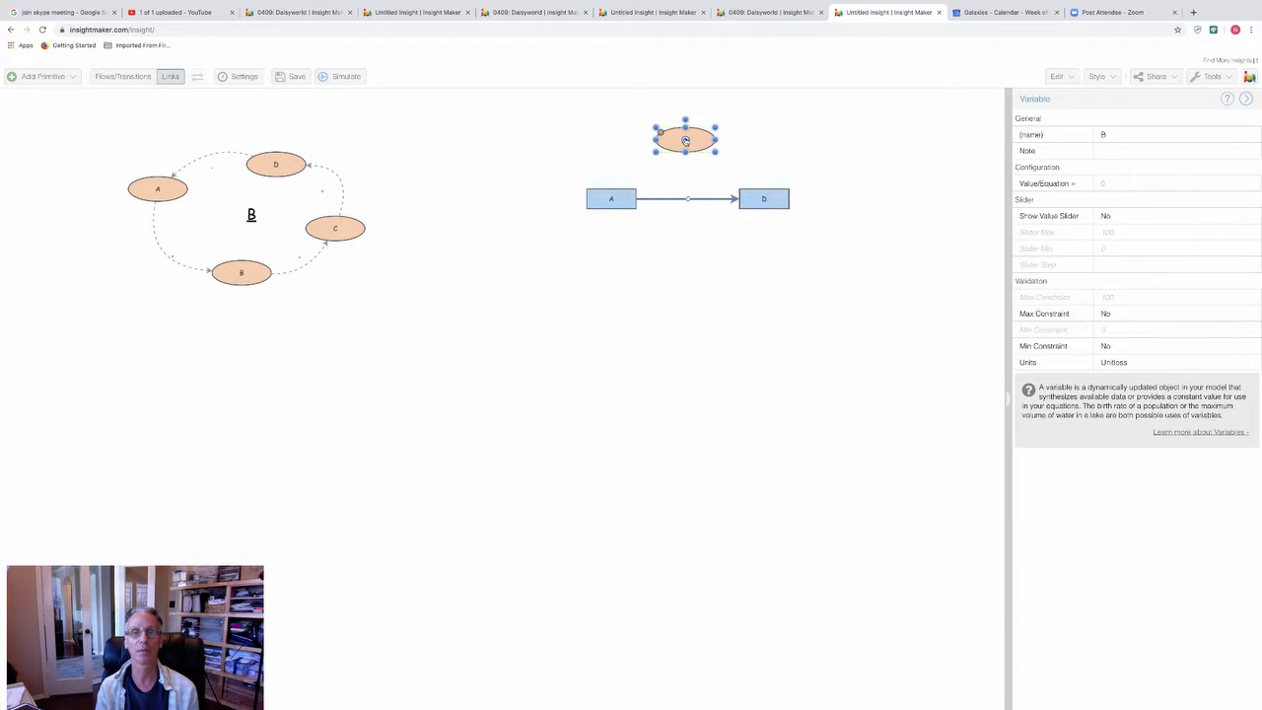
pyautogui.moveTo(686, 141); pyautogui.dragTo(687, 198)
pyautogui.click(687, 239)
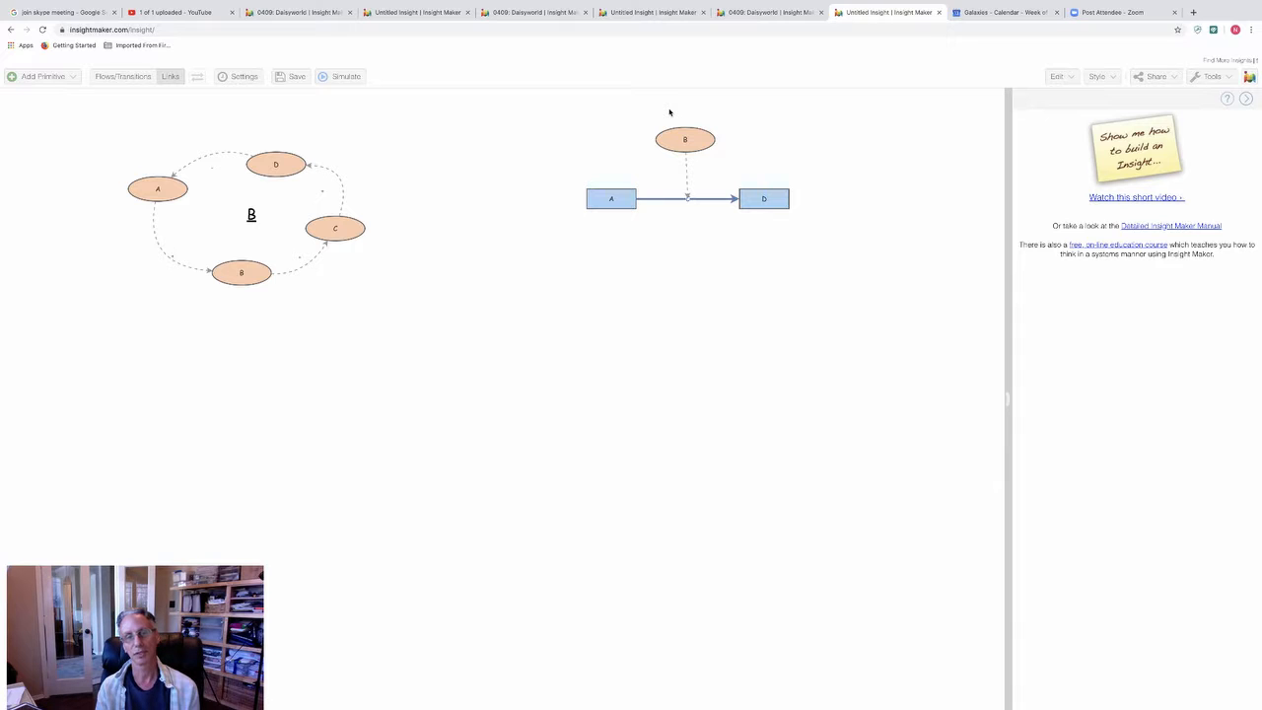
# Step: Set the initial value of stock A to 100
pyautogui.moveTo(601, 208)
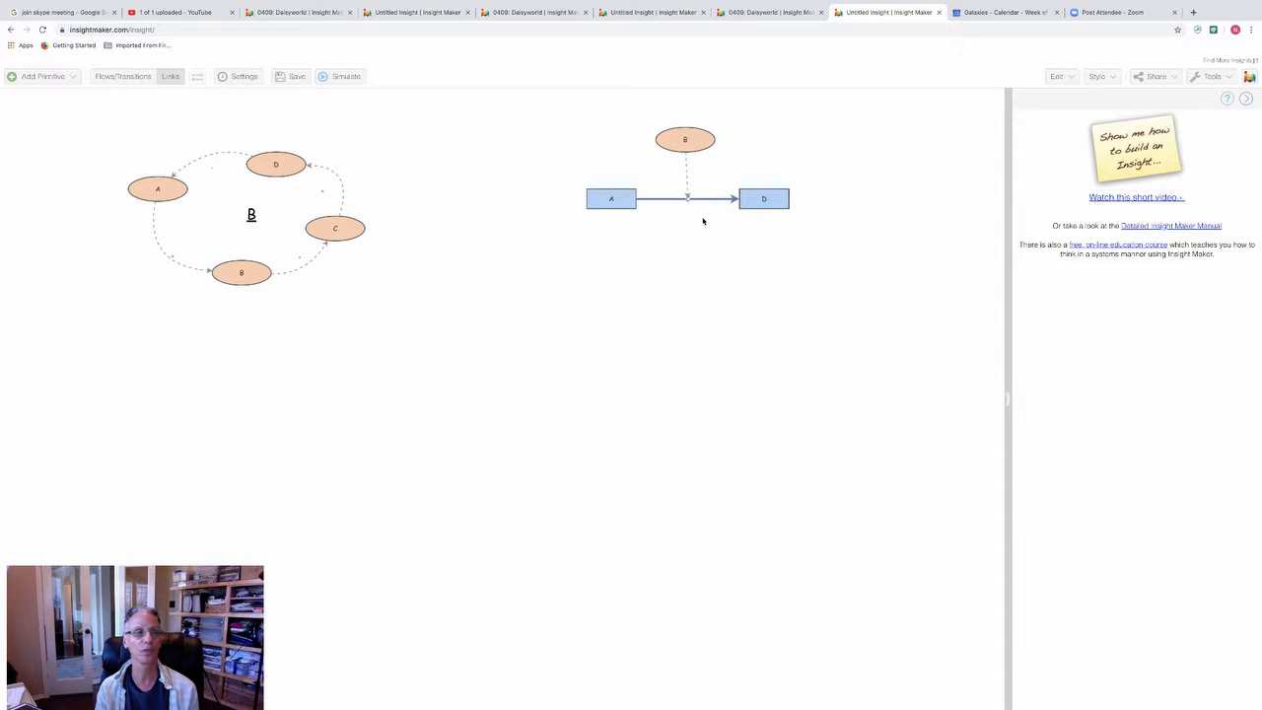
pyautogui.moveTo(687, 139)
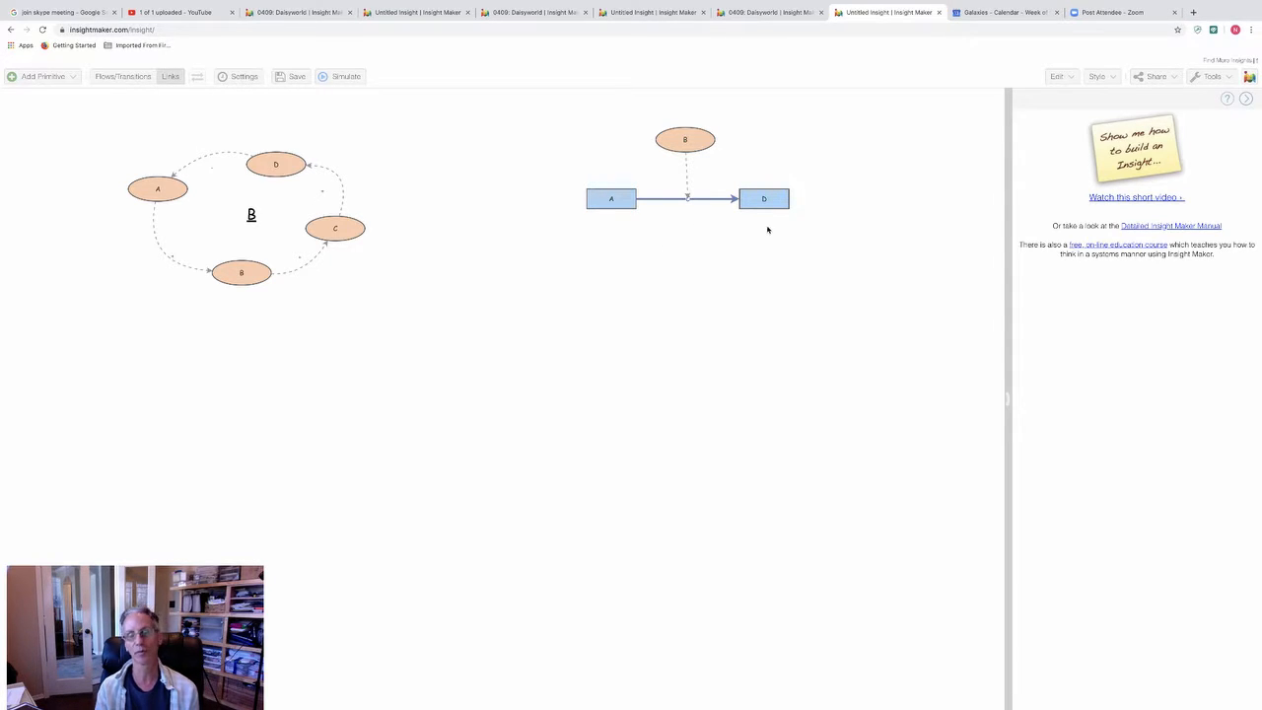
pyautogui.click(593, 200)
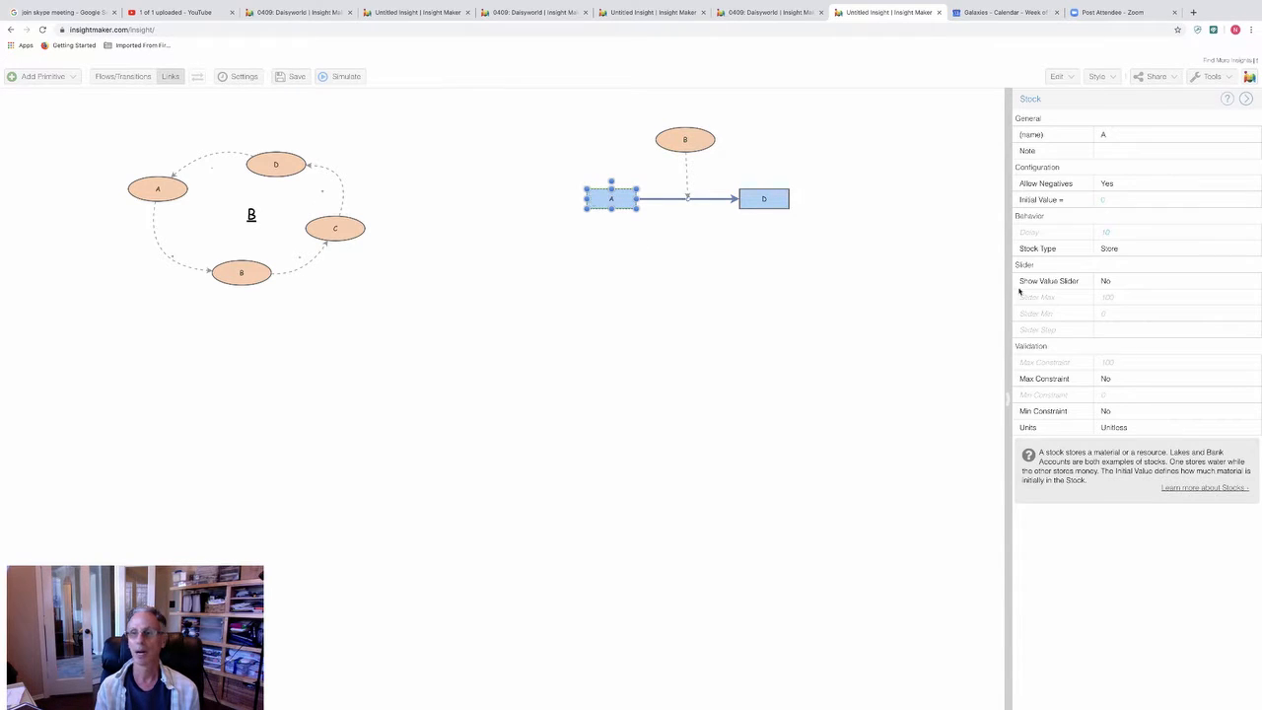
pyautogui.click(1117, 200)
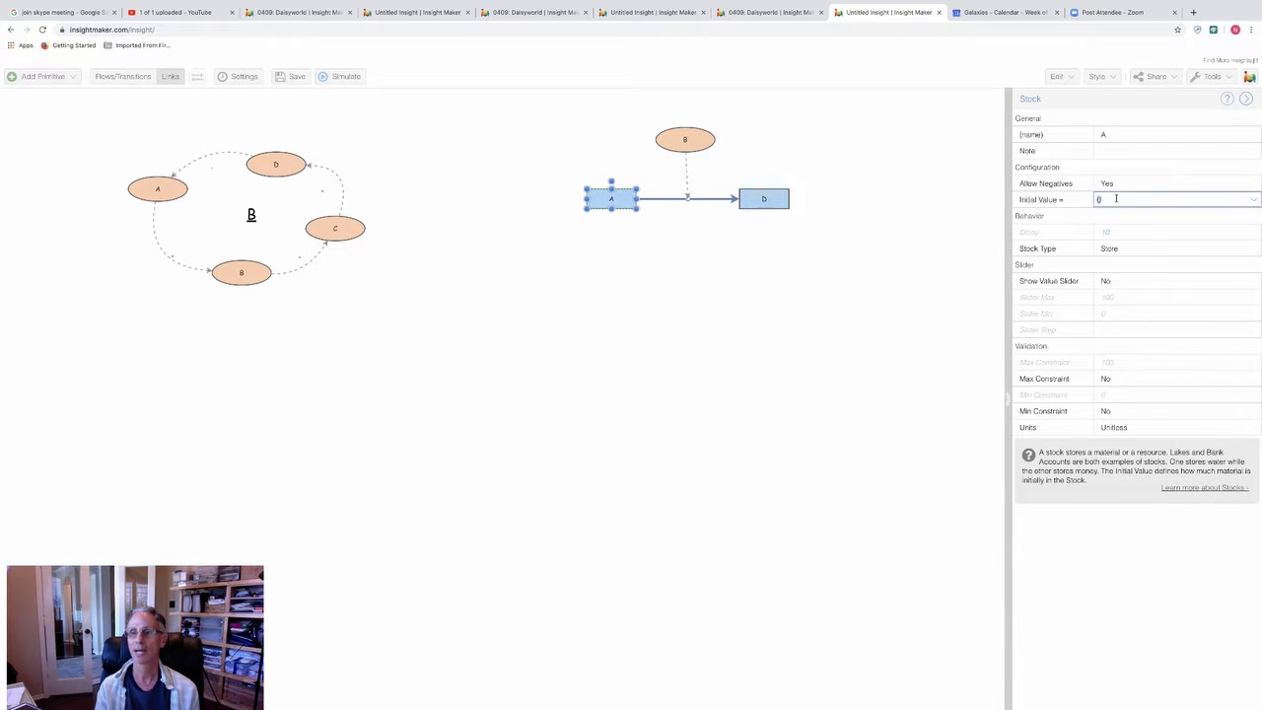
pyautogui.write('100')
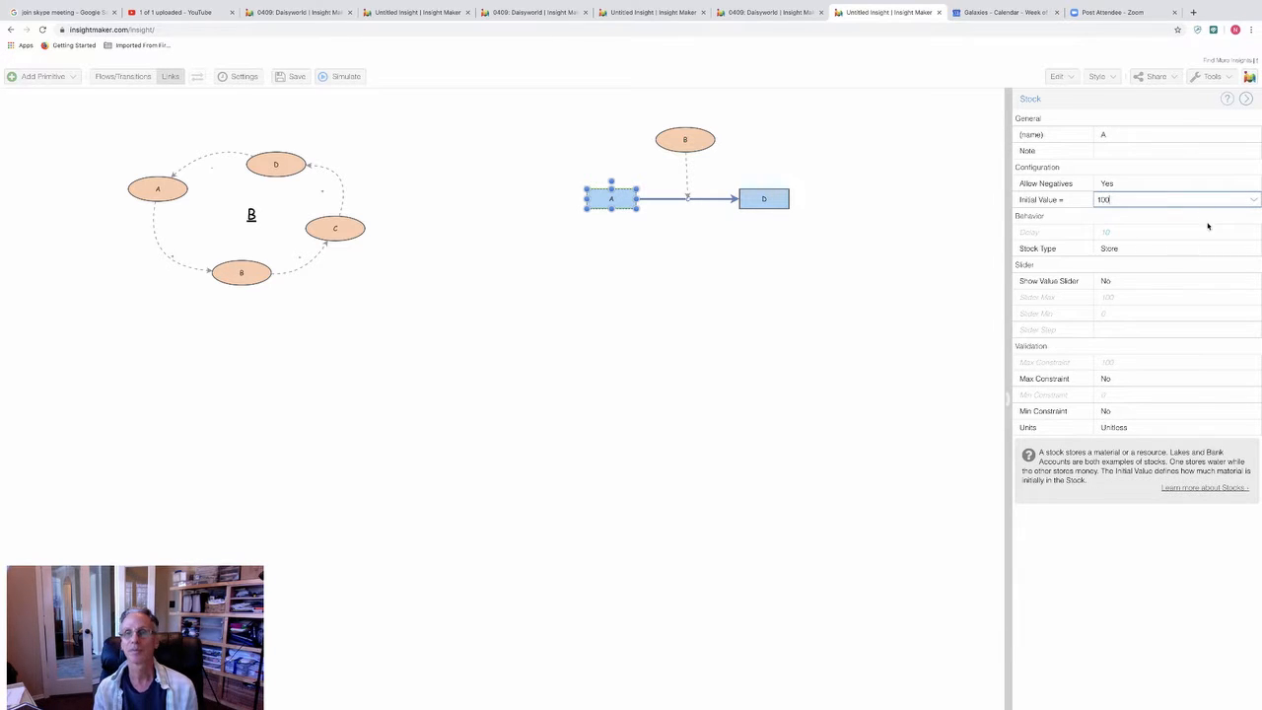
pyautogui.click(772, 199)
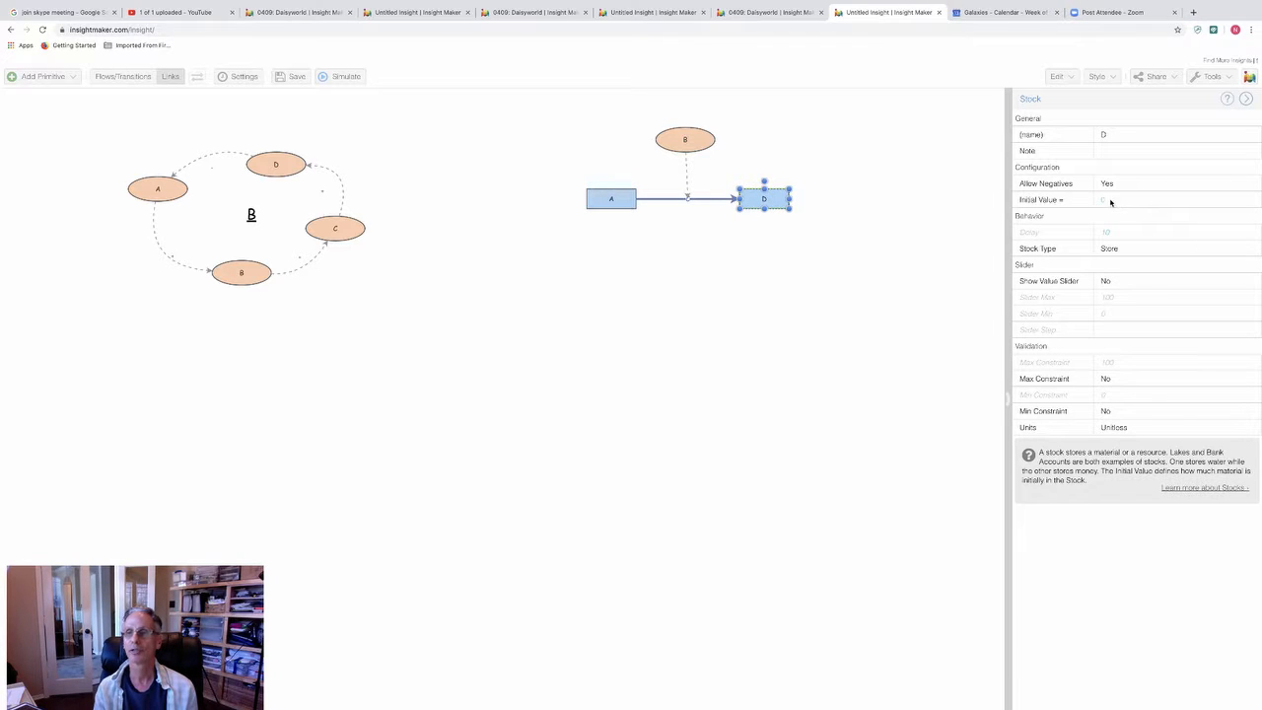
# Step: Set the rate of the flow from stock A to stock D to 1, run the simulation and close its results
pyautogui.click(706, 199)
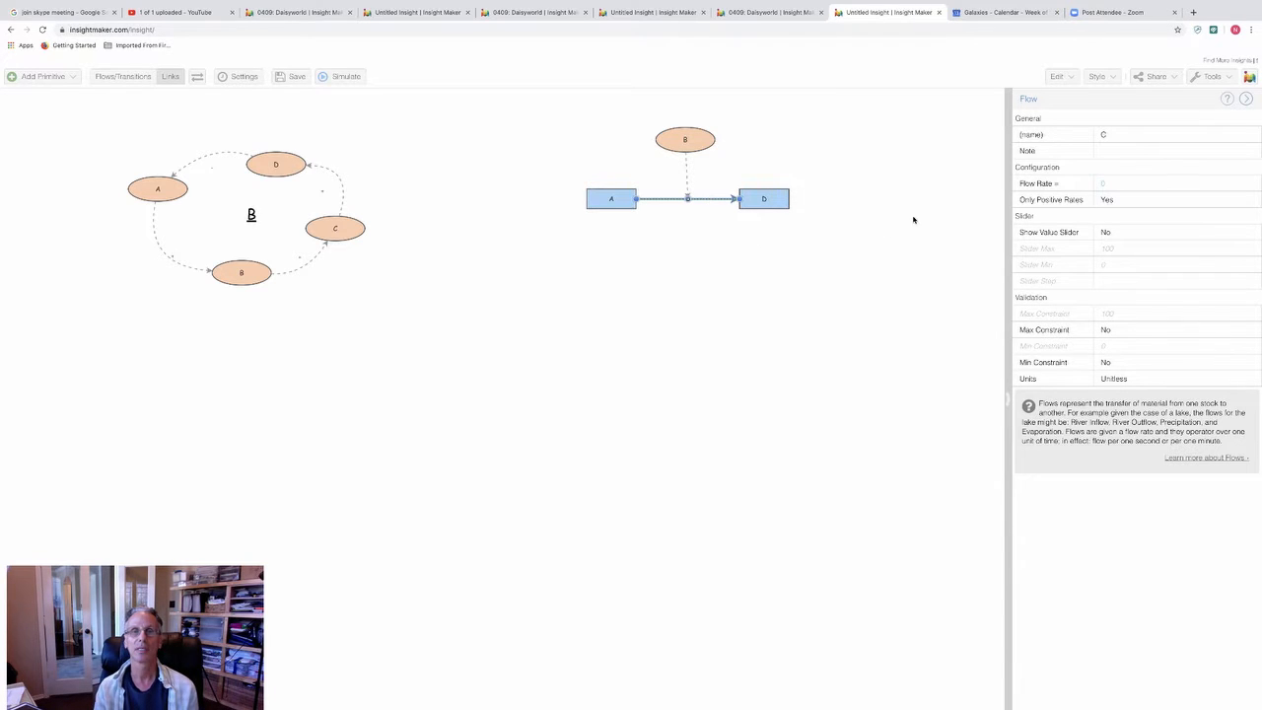
pyautogui.click(1124, 184)
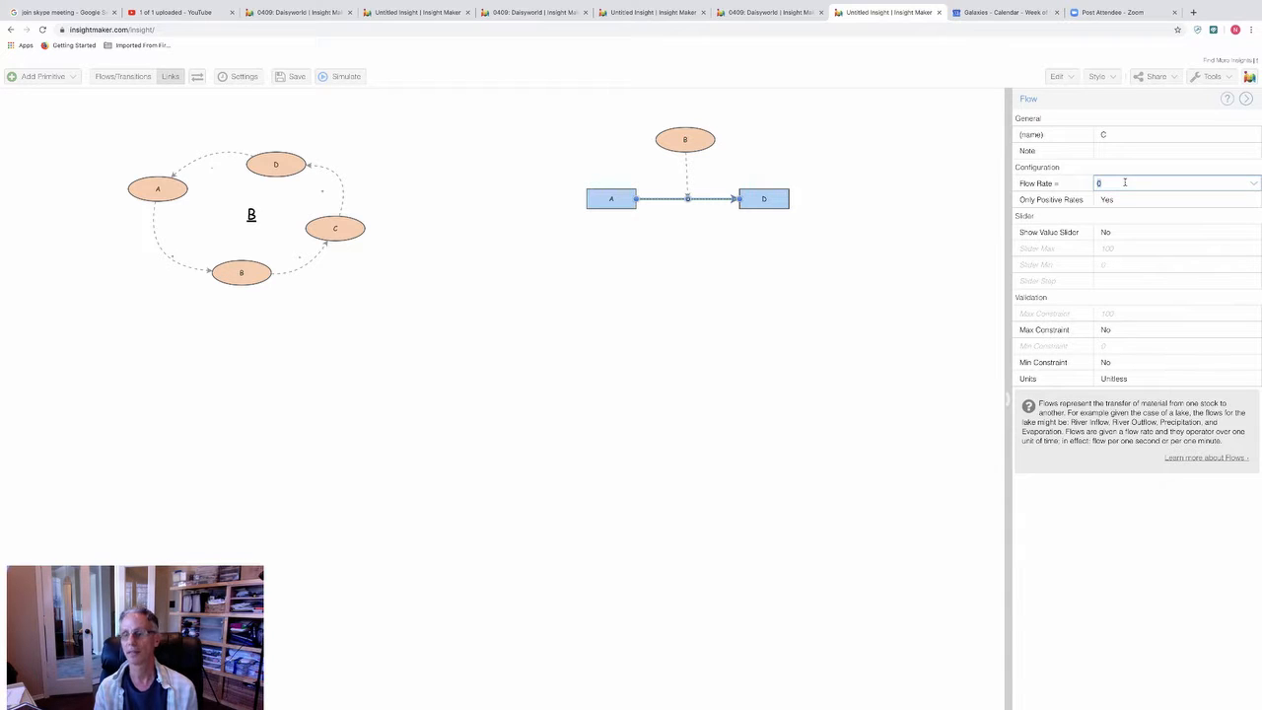
pyautogui.write('1')
pyautogui.click(717, 322)
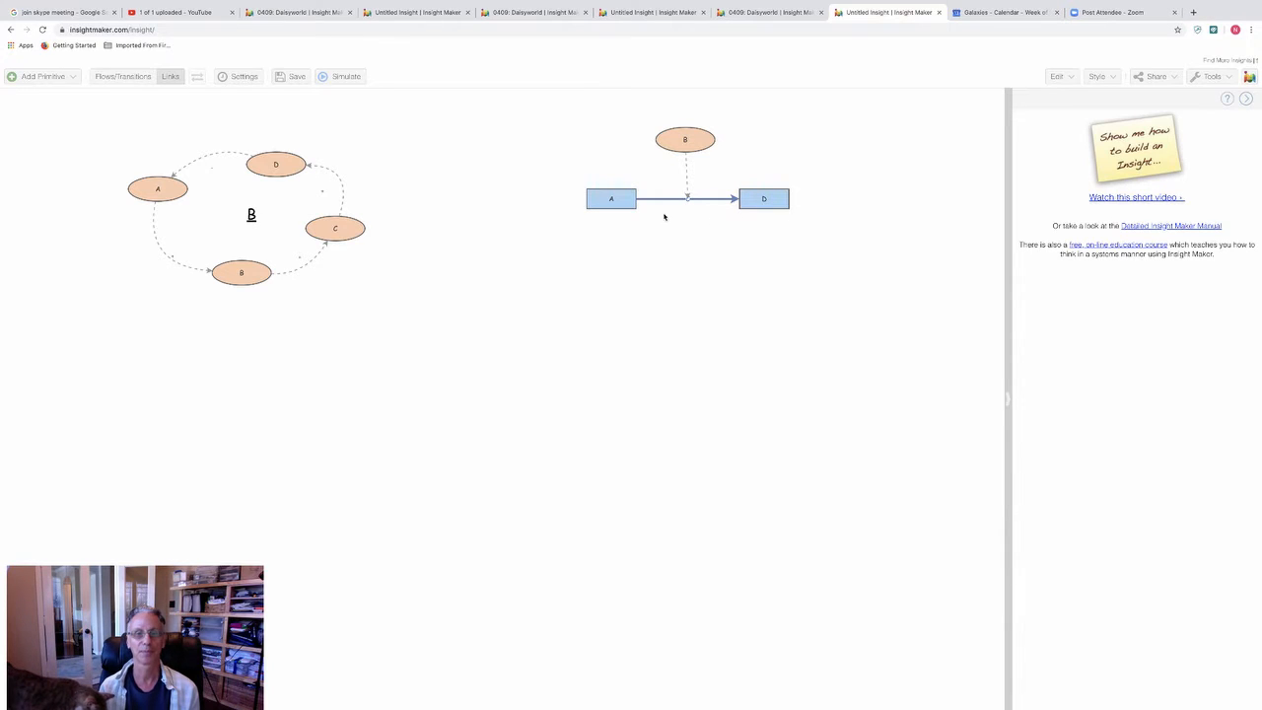
pyautogui.click(346, 77)
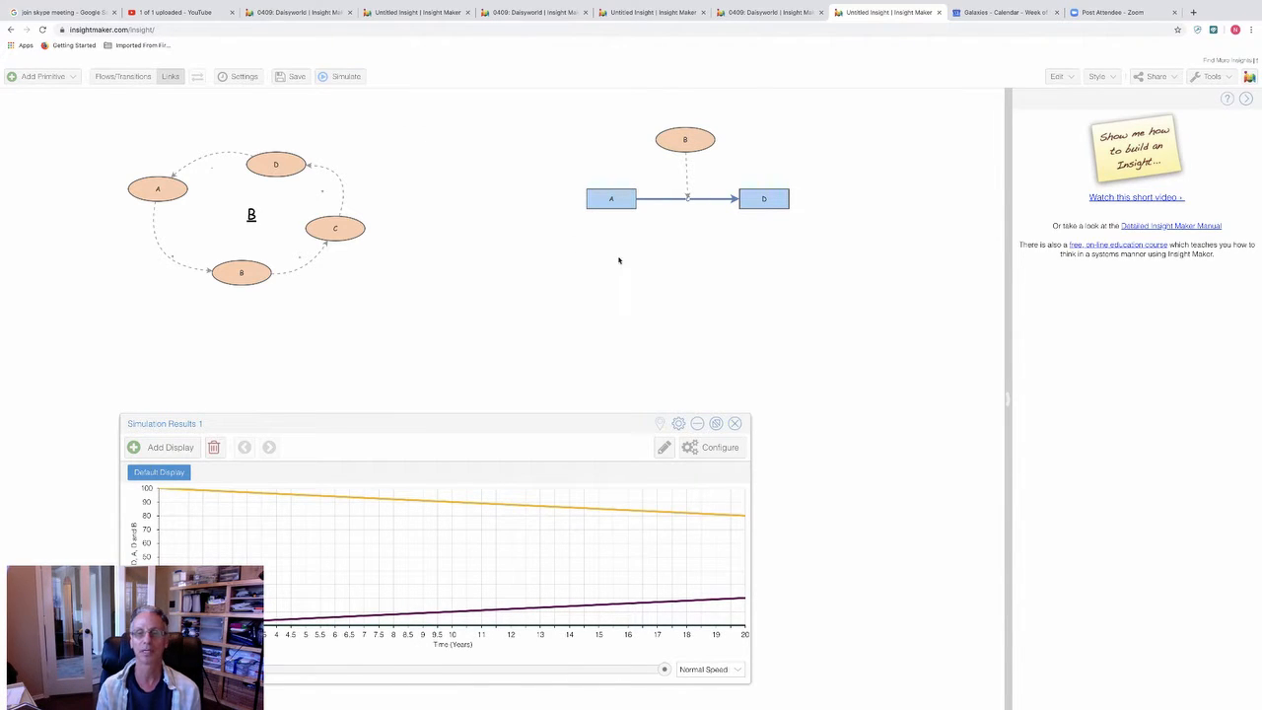
pyautogui.click(735, 424)
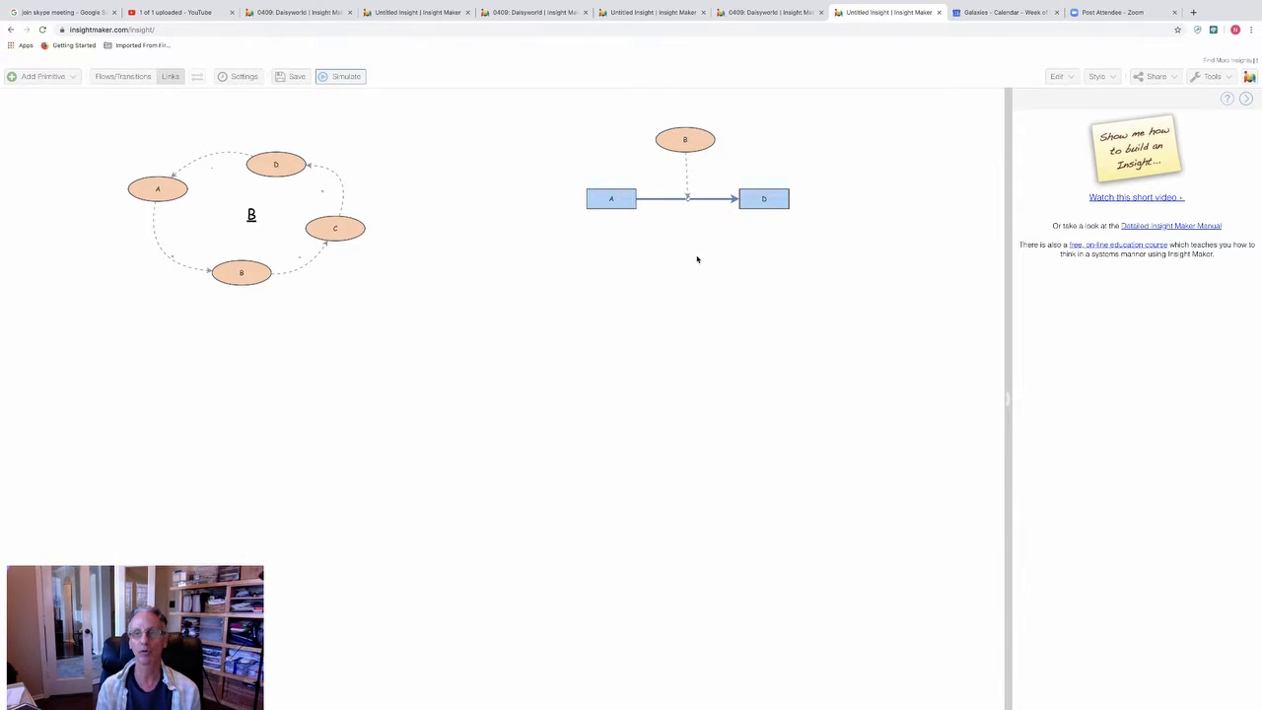
# Step: Set the value of variable B above the flow to 2
pyautogui.click(698, 139)
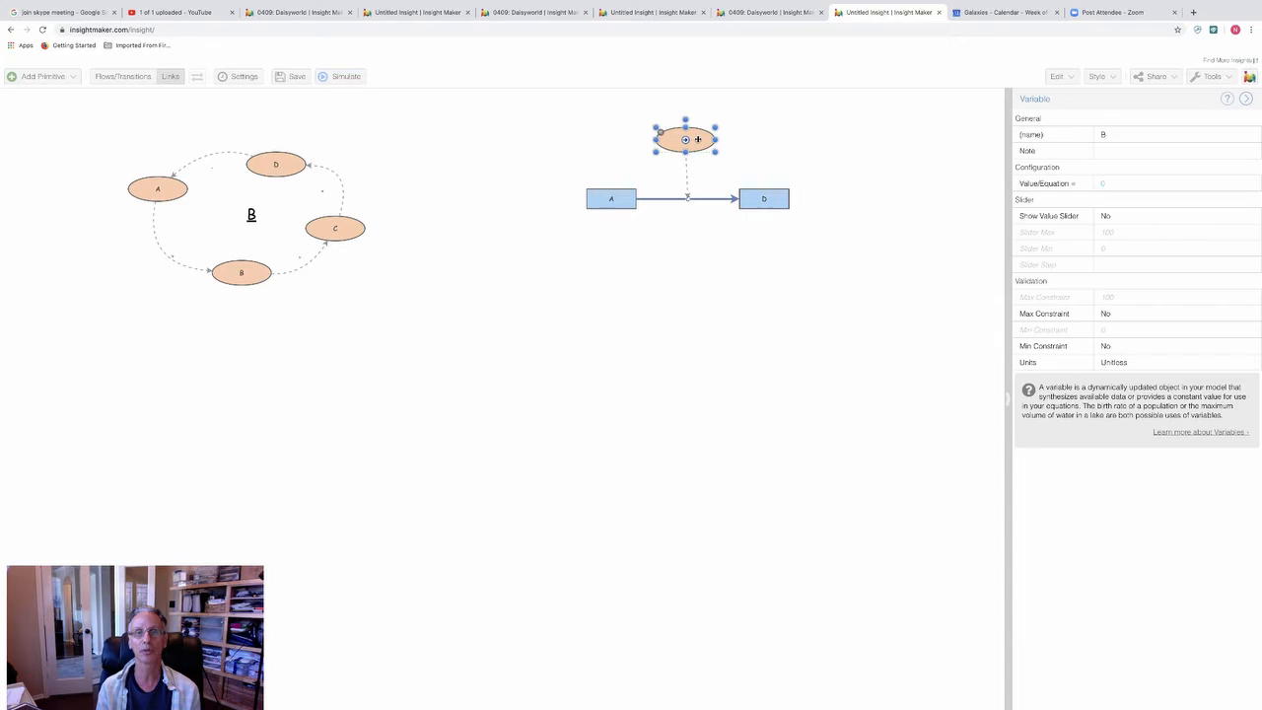
pyautogui.click(1168, 187)
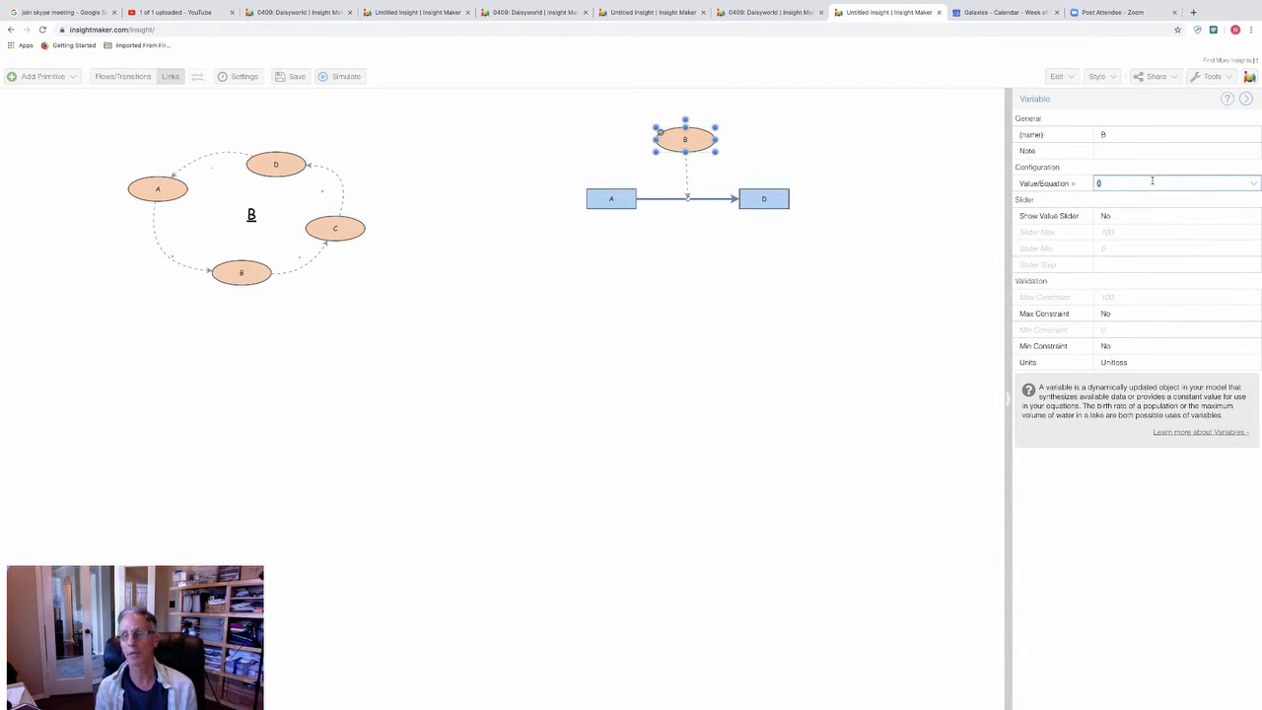
pyautogui.press('BackSpace')
pyautogui.write('2')
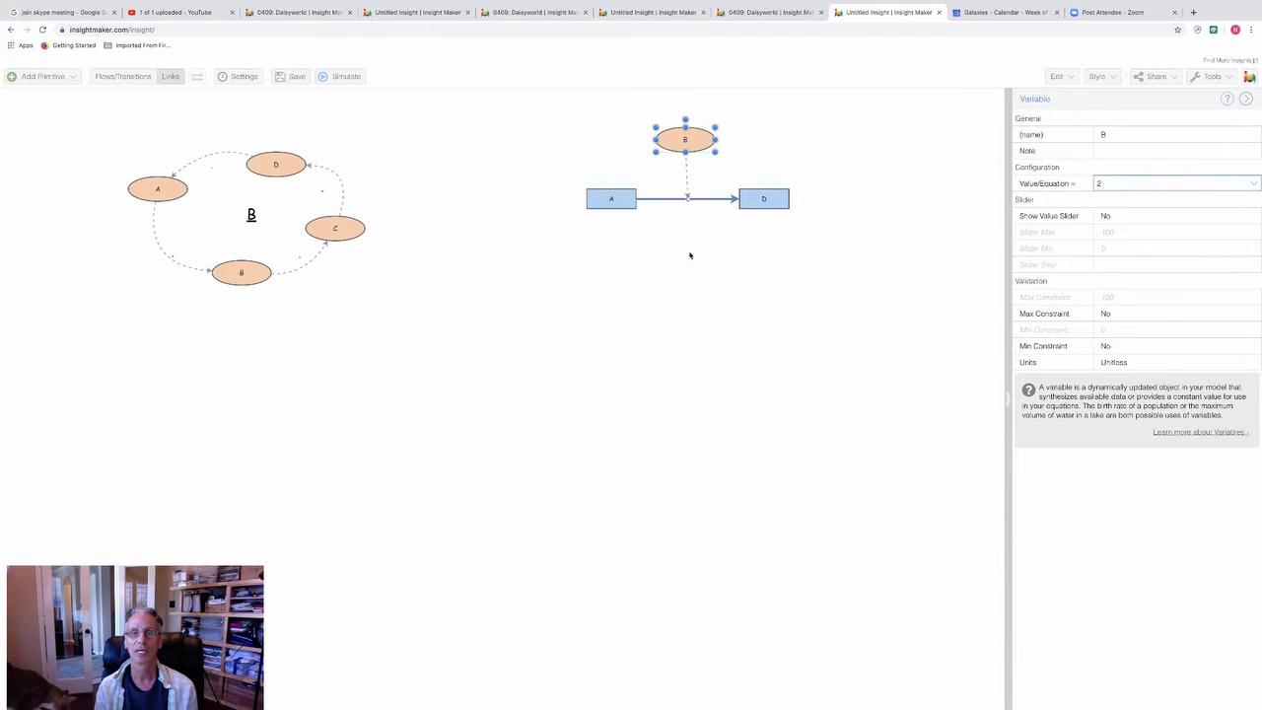
pyautogui.click(685, 256)
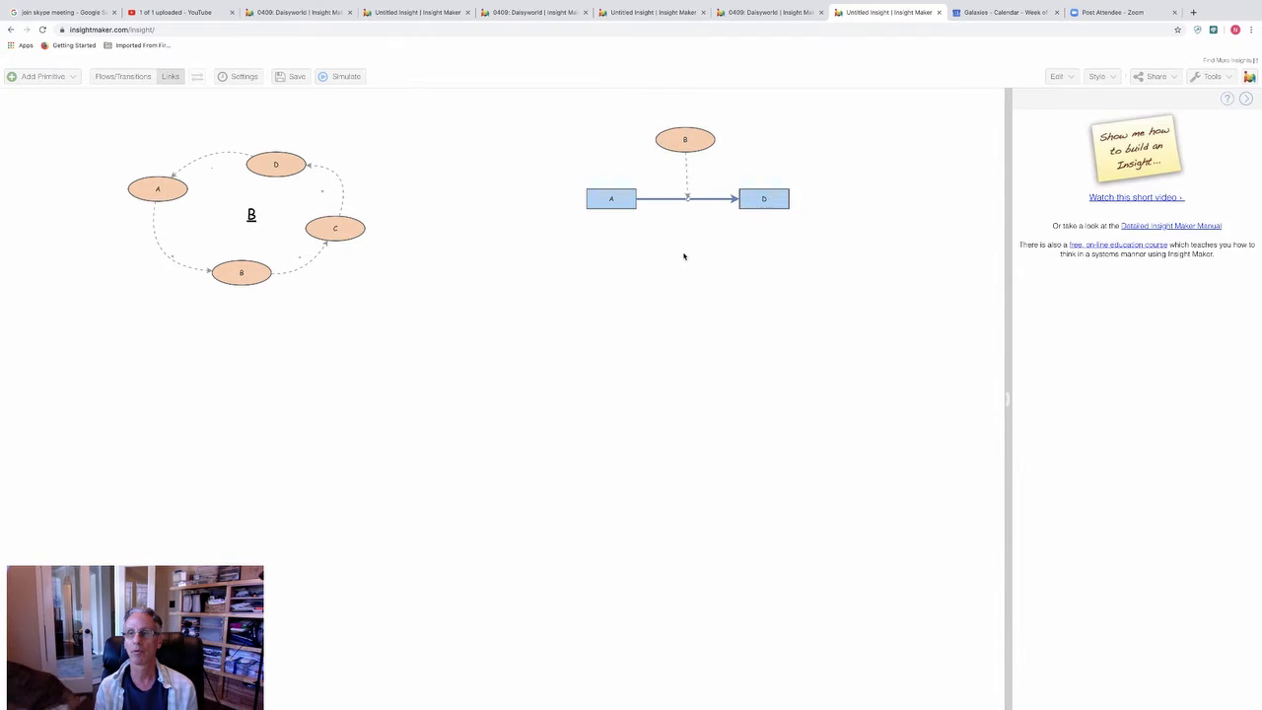
# Step: Enter 1+[D] in the equation editor as the rate of the flow between the stocks and apply it
pyautogui.click(716, 199)
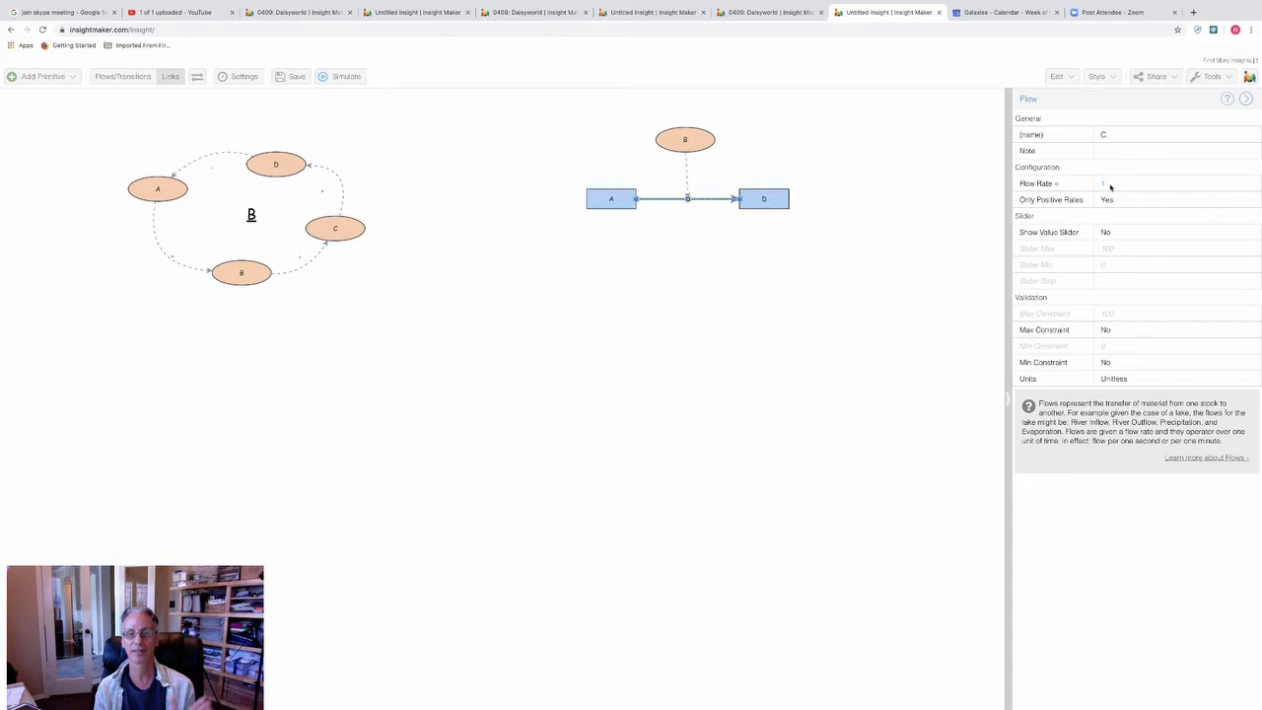
pyautogui.click(1131, 185)
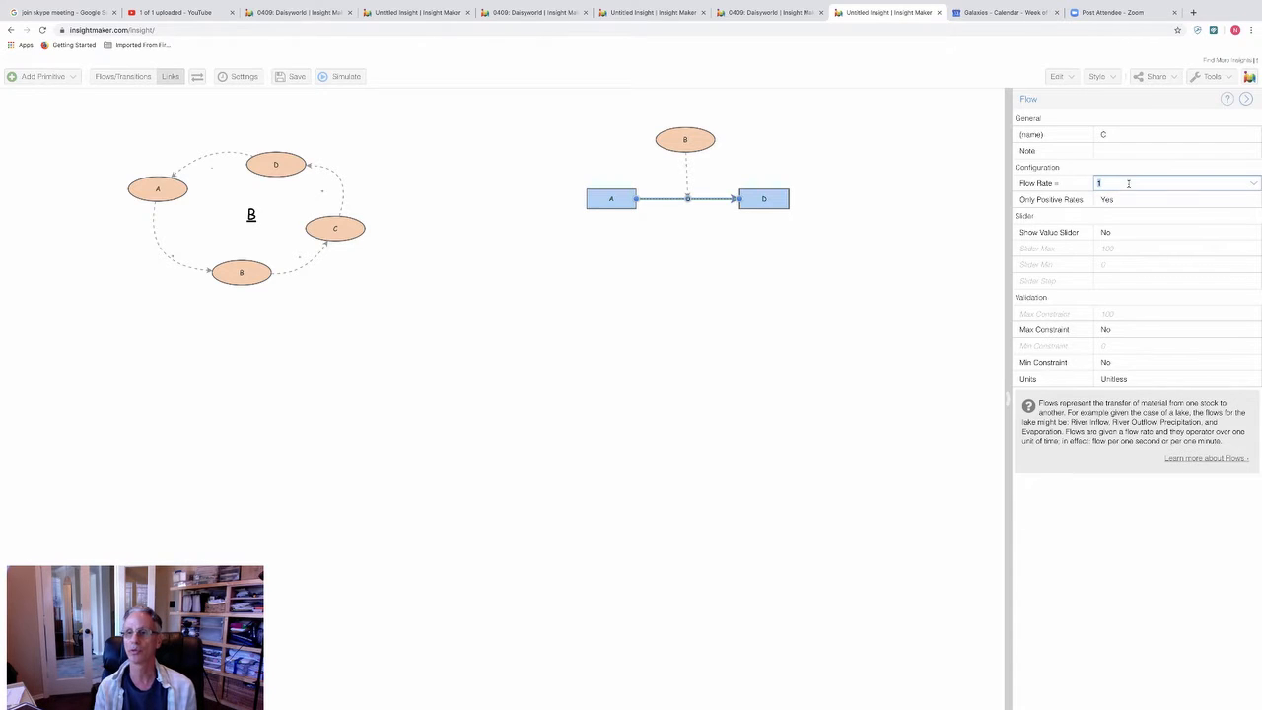
pyautogui.click(1254, 186)
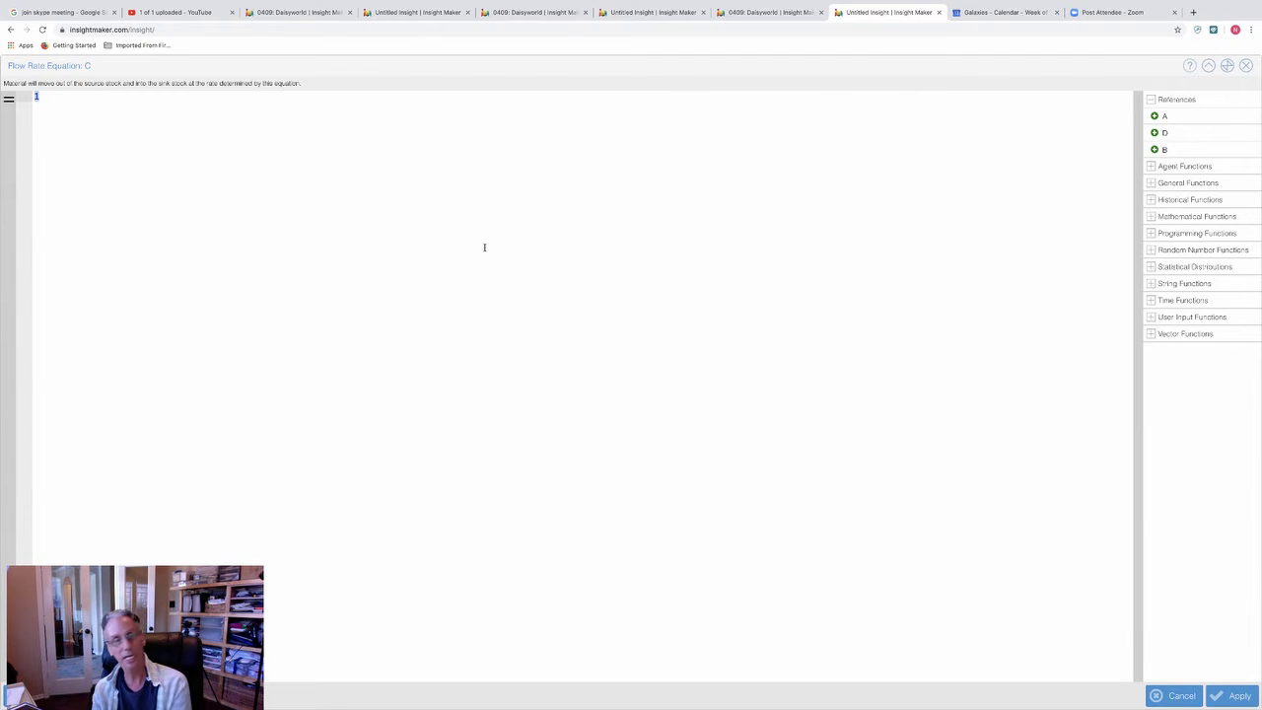
pyautogui.press('BackSpace')
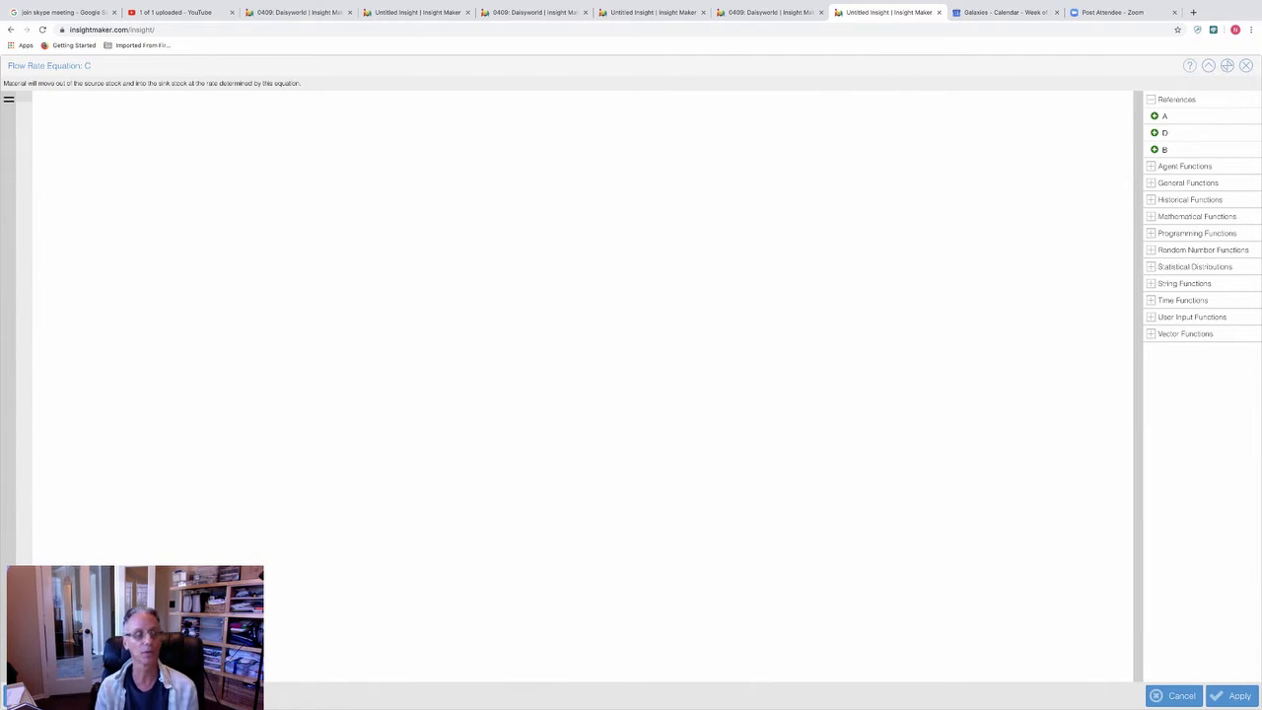
pyautogui.write('1')
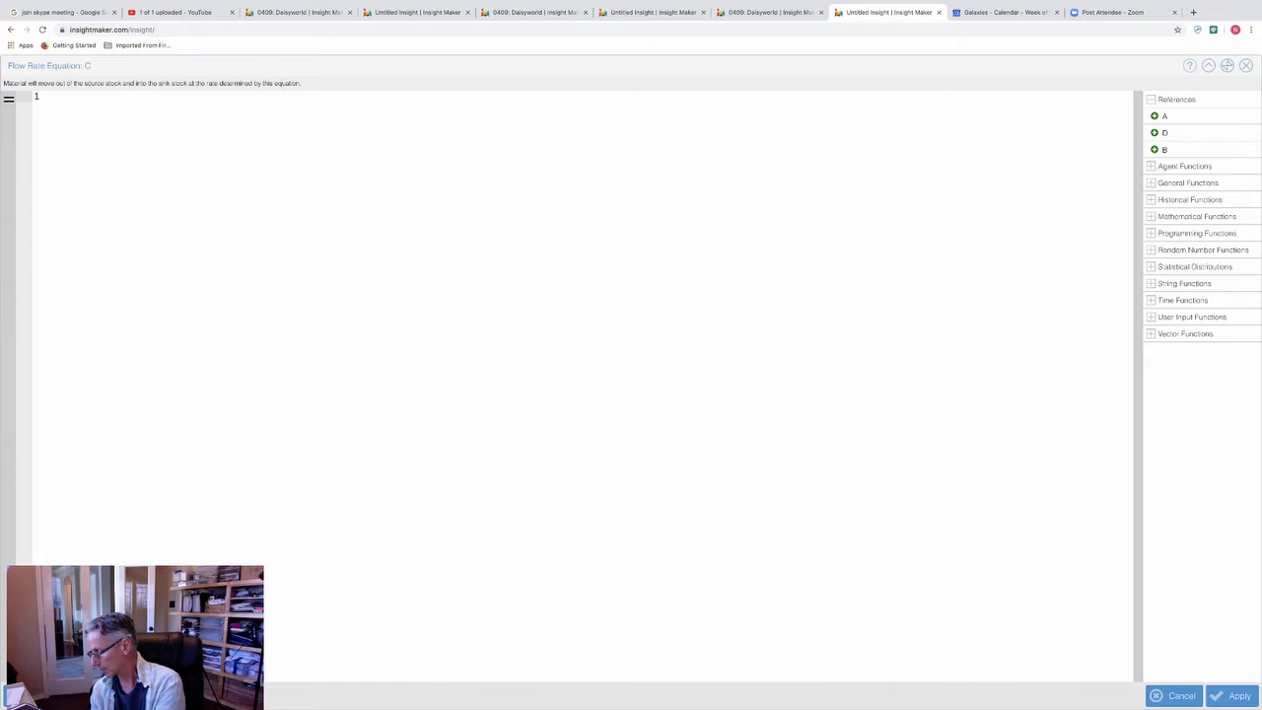
pyautogui.write('+')
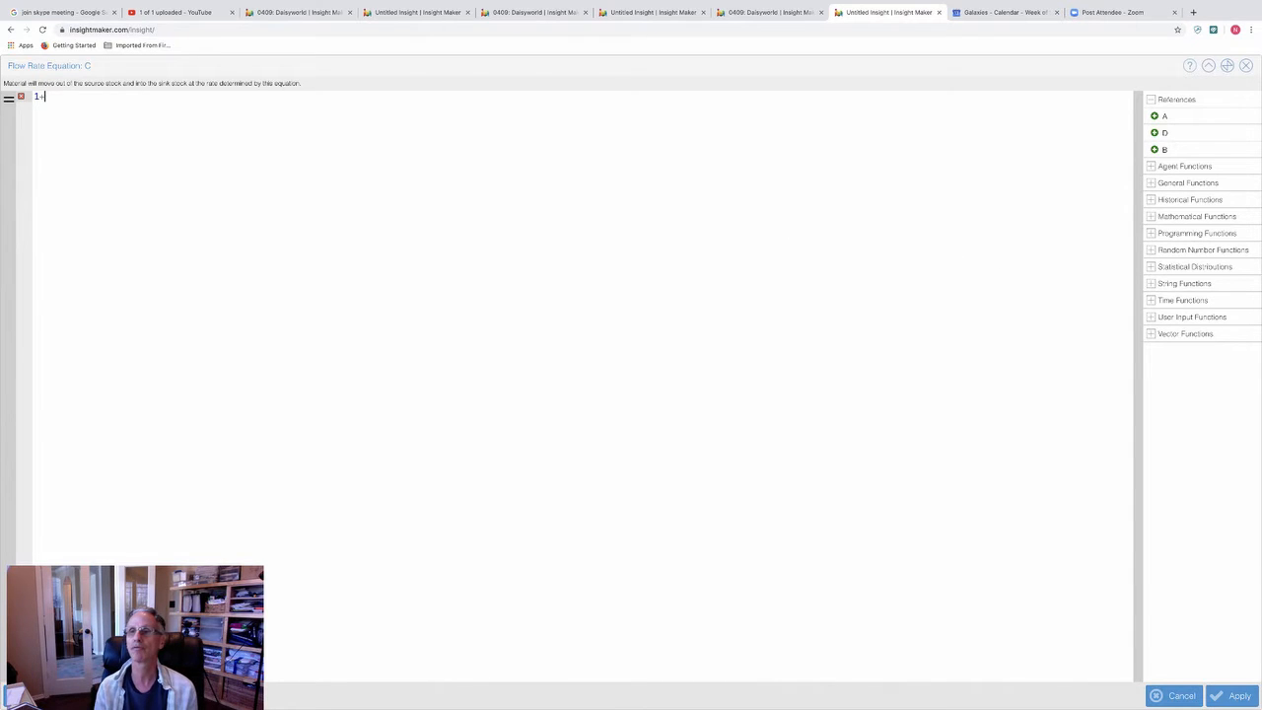
pyautogui.click(1179, 135)
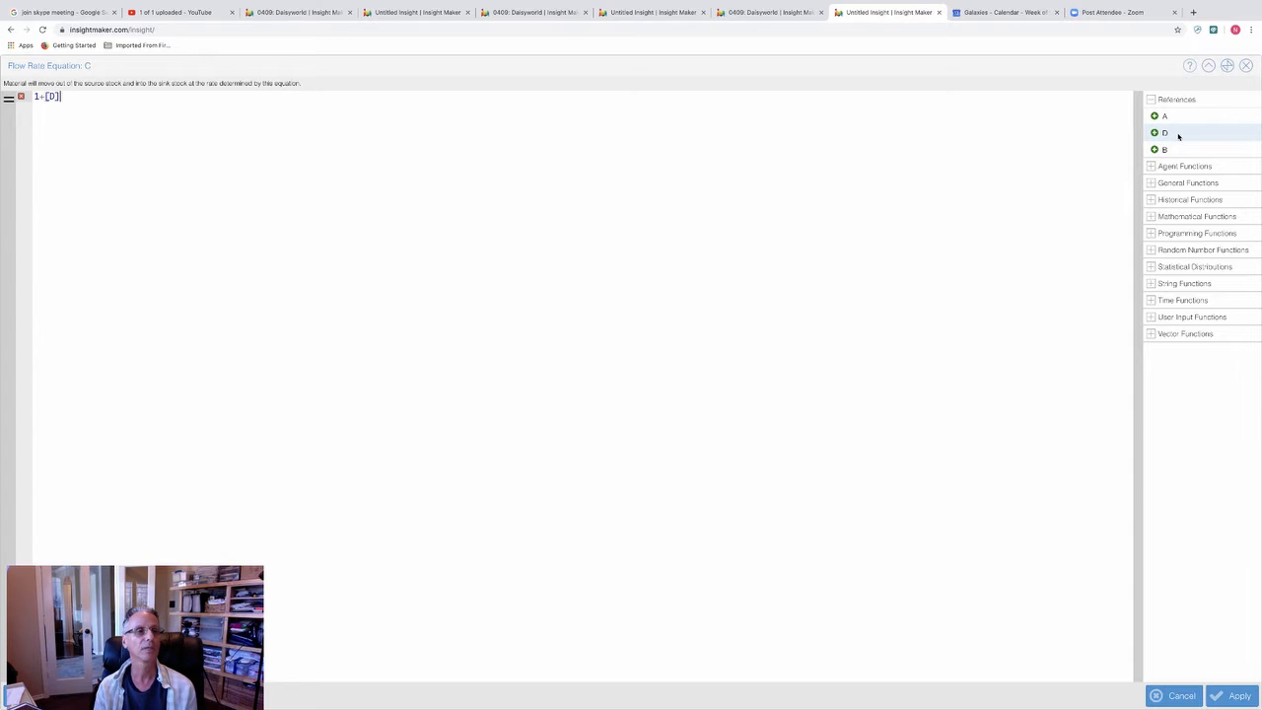
pyautogui.click(1223, 696)
# Step: Replace the reference in the flow rate so it reads 1+[B], simulate the model again and close the results
pyautogui.click(1141, 183)
pyautogui.click(1120, 182)
pyautogui.press('BackSpace')
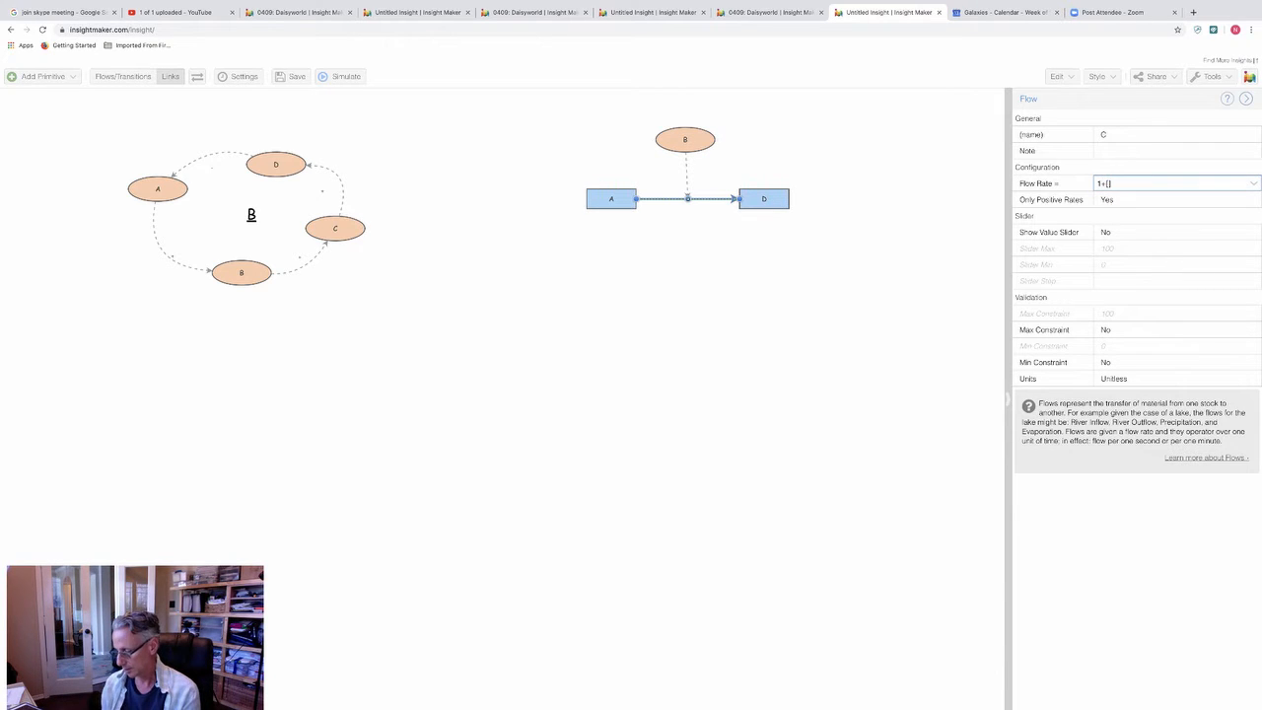
pyautogui.write('B')
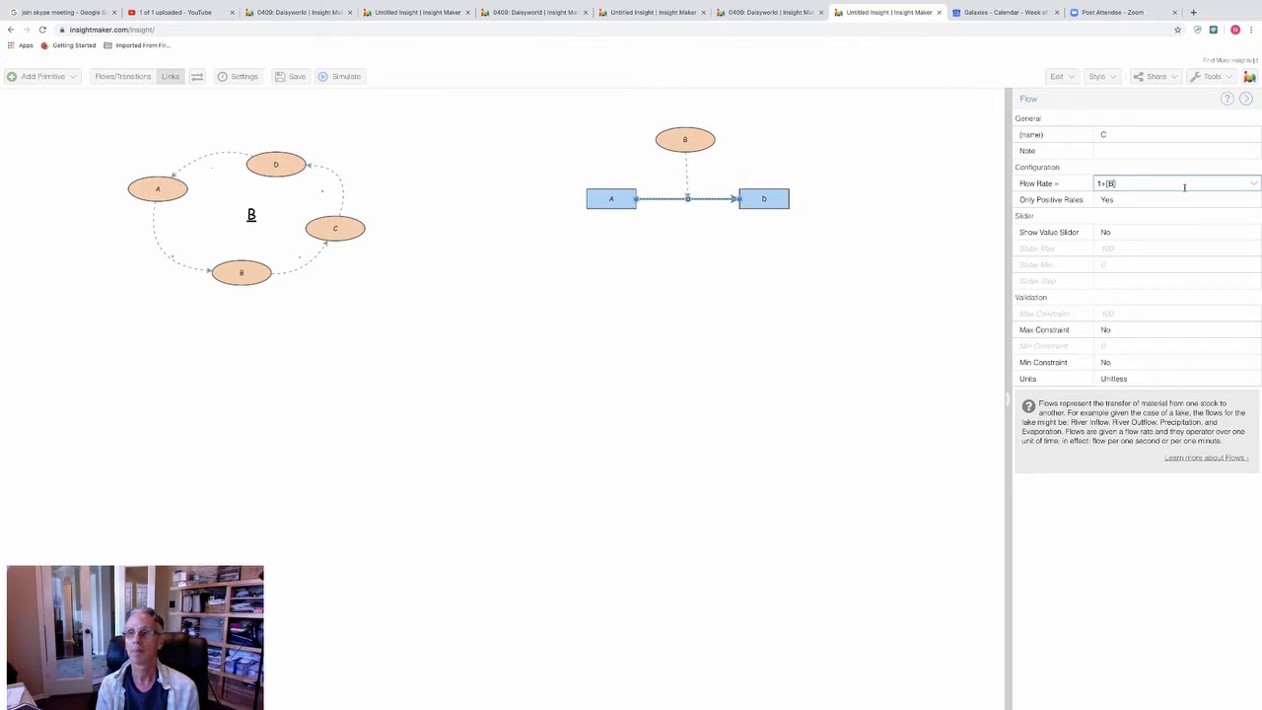
pyautogui.click(750, 299)
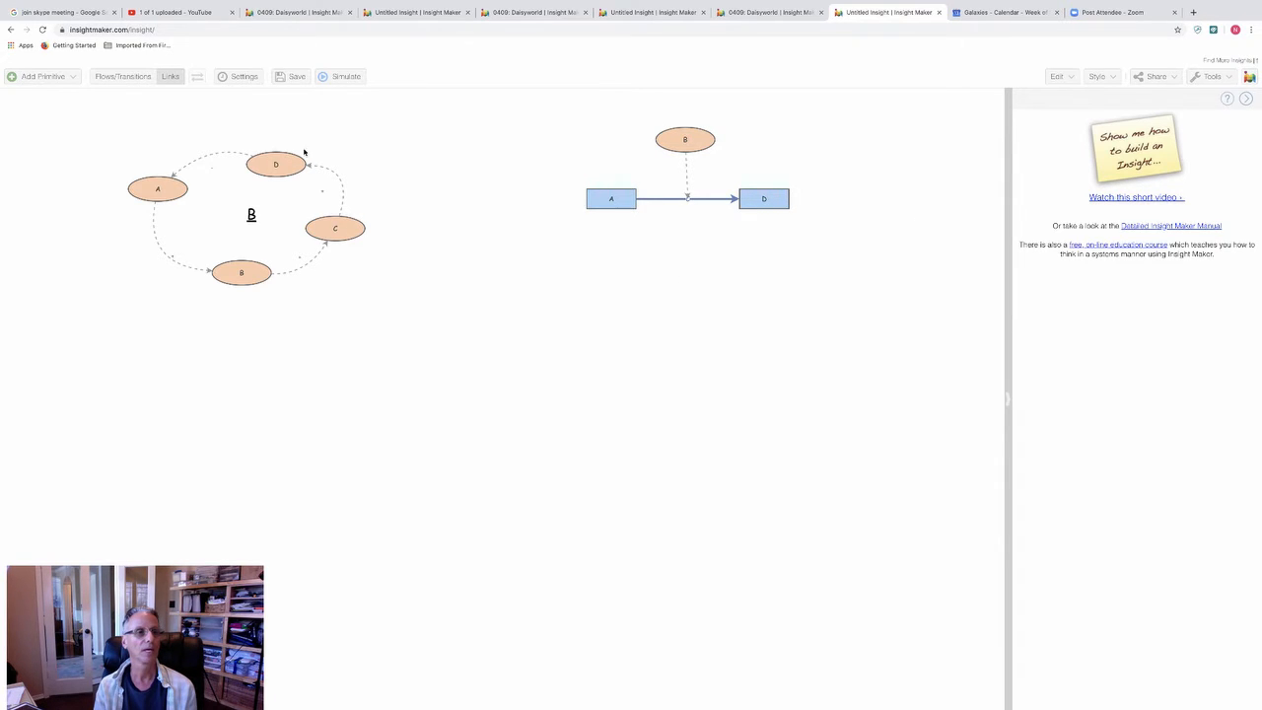
pyautogui.click(333, 79)
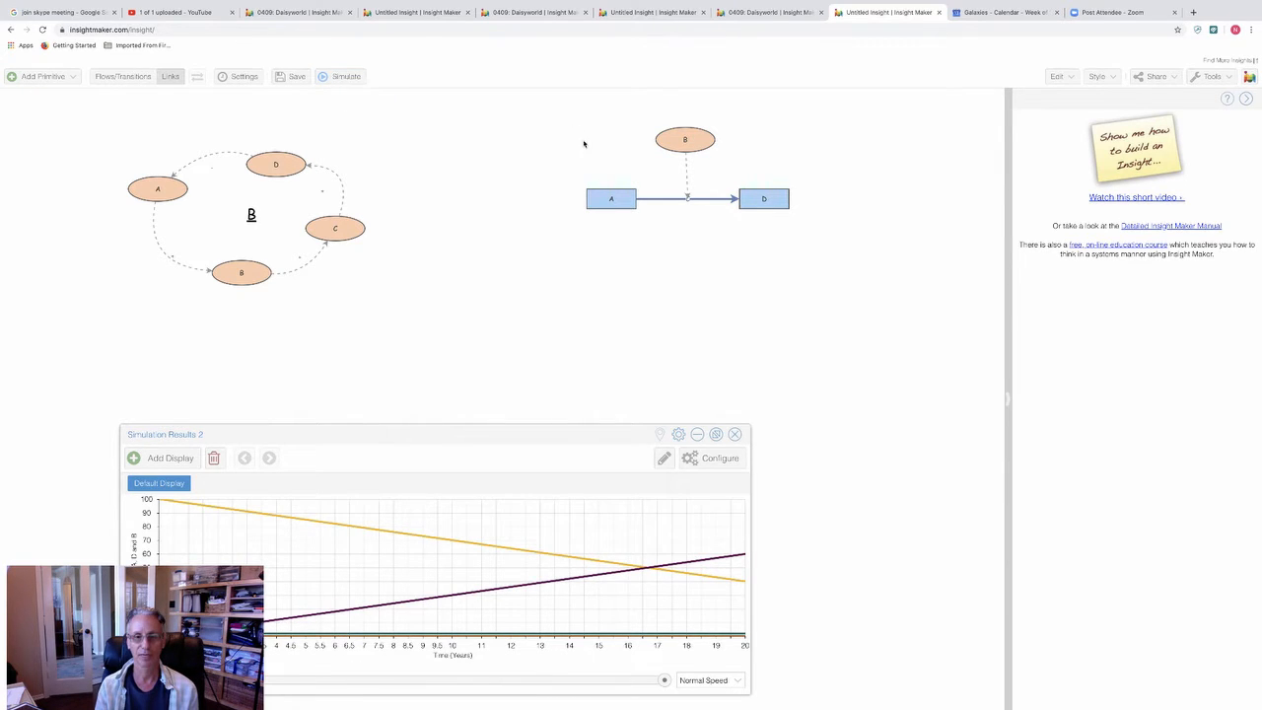
pyautogui.click(737, 436)
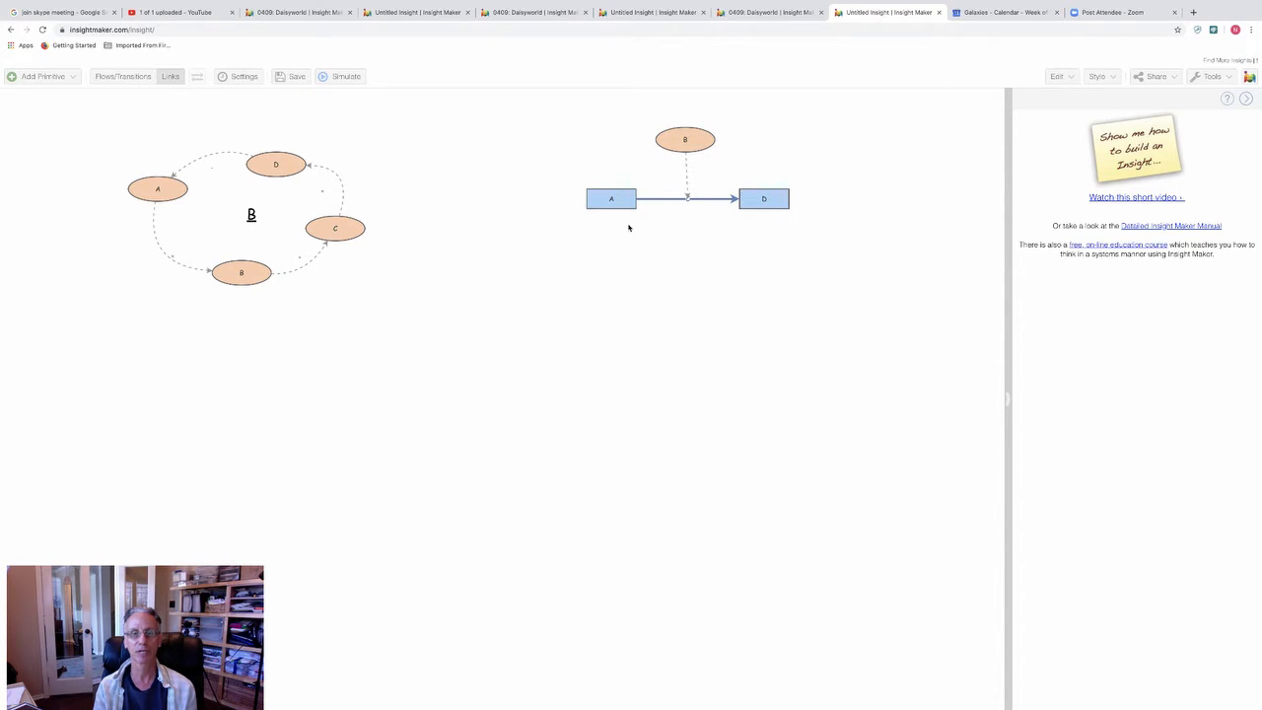
# Step: Create a new stock on the empty canvas and place it below stock D, slightly to its right
pyautogui.rightClick(758, 255)
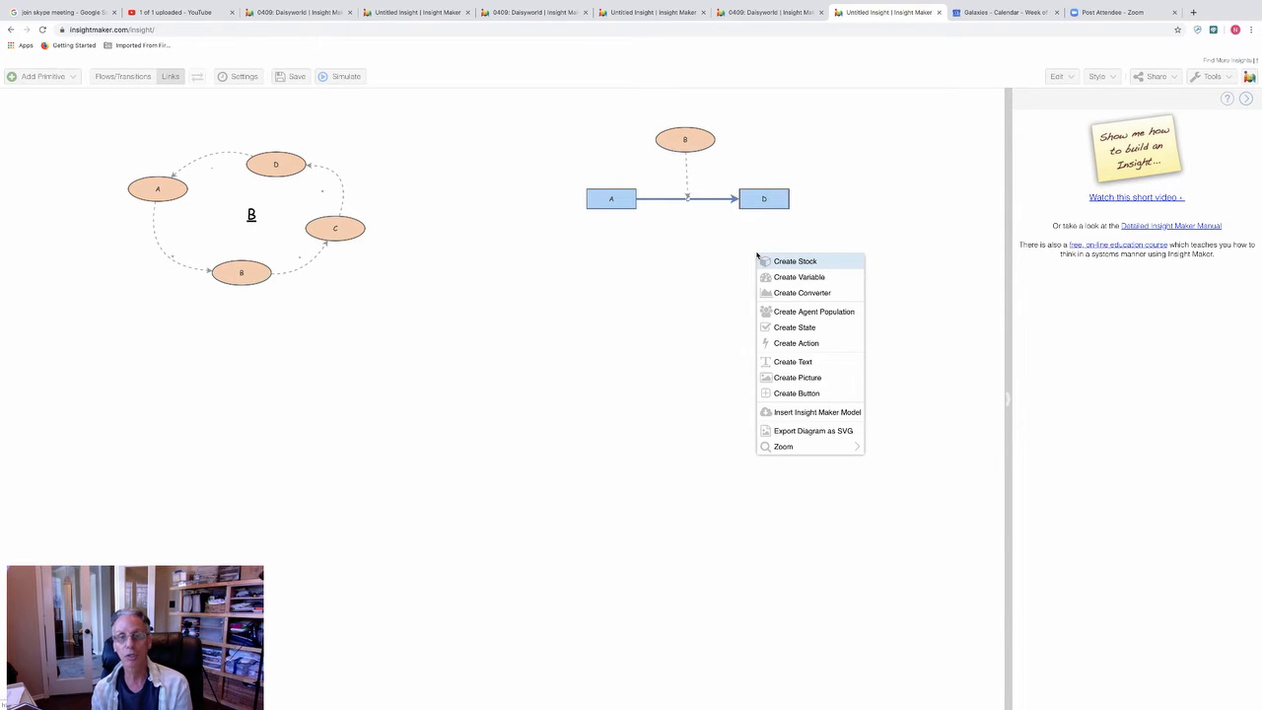
pyautogui.click(779, 260)
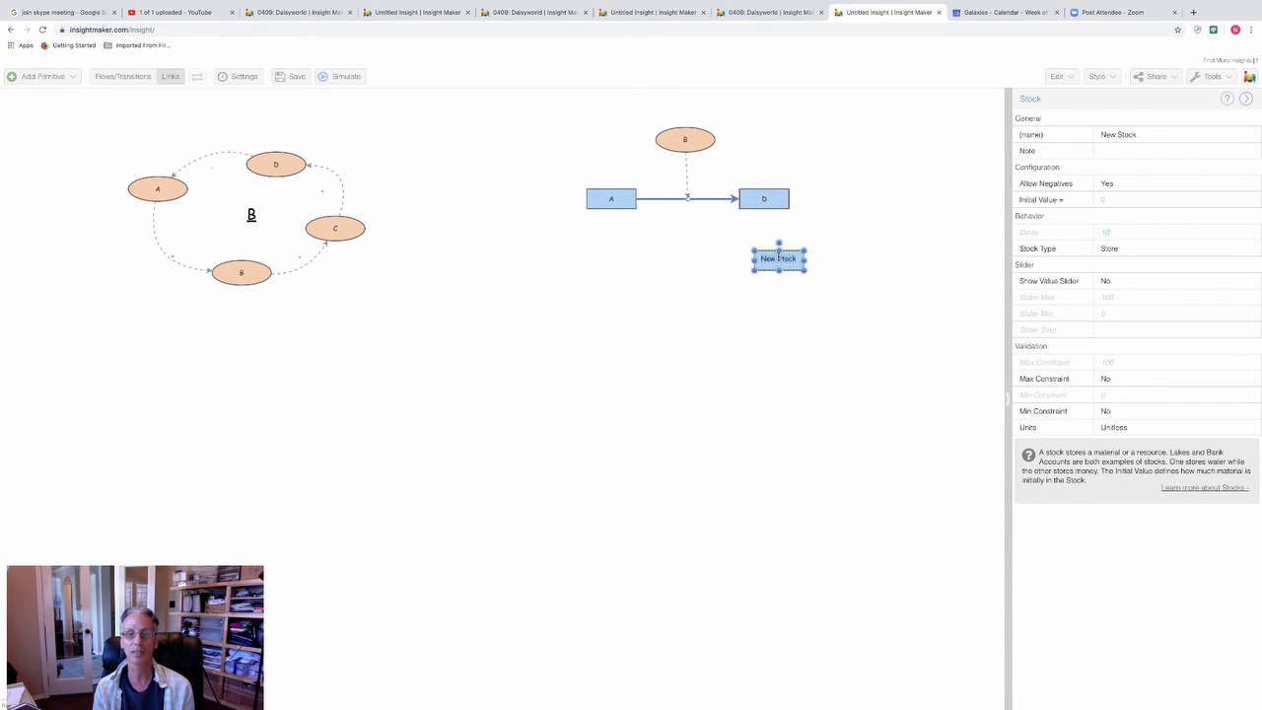
pyautogui.click(798, 283)
pyautogui.moveTo(791, 259); pyautogui.dragTo(826, 283)
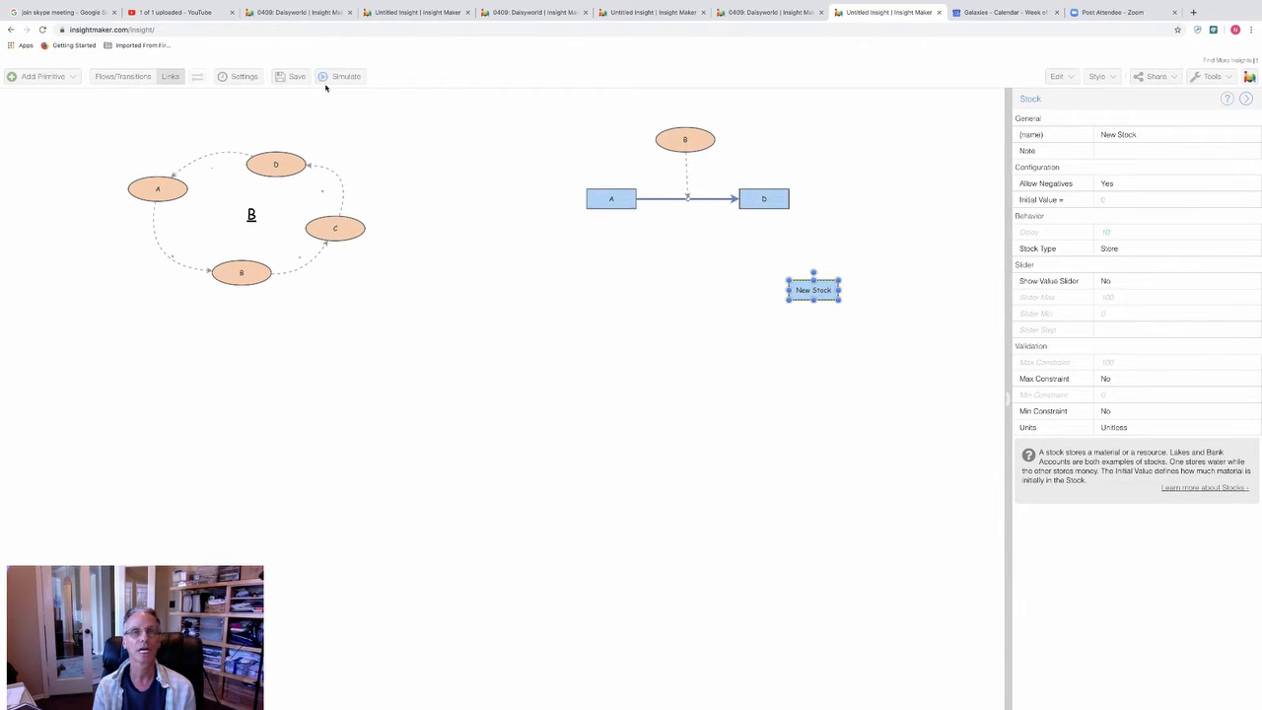
# Step: Give the new stock a horizontal inflow coming from empty canvas and an outflow leading out to empty canvas
pyautogui.click(135, 78)
pyautogui.moveTo(750, 199); pyautogui.dragTo(788, 295)
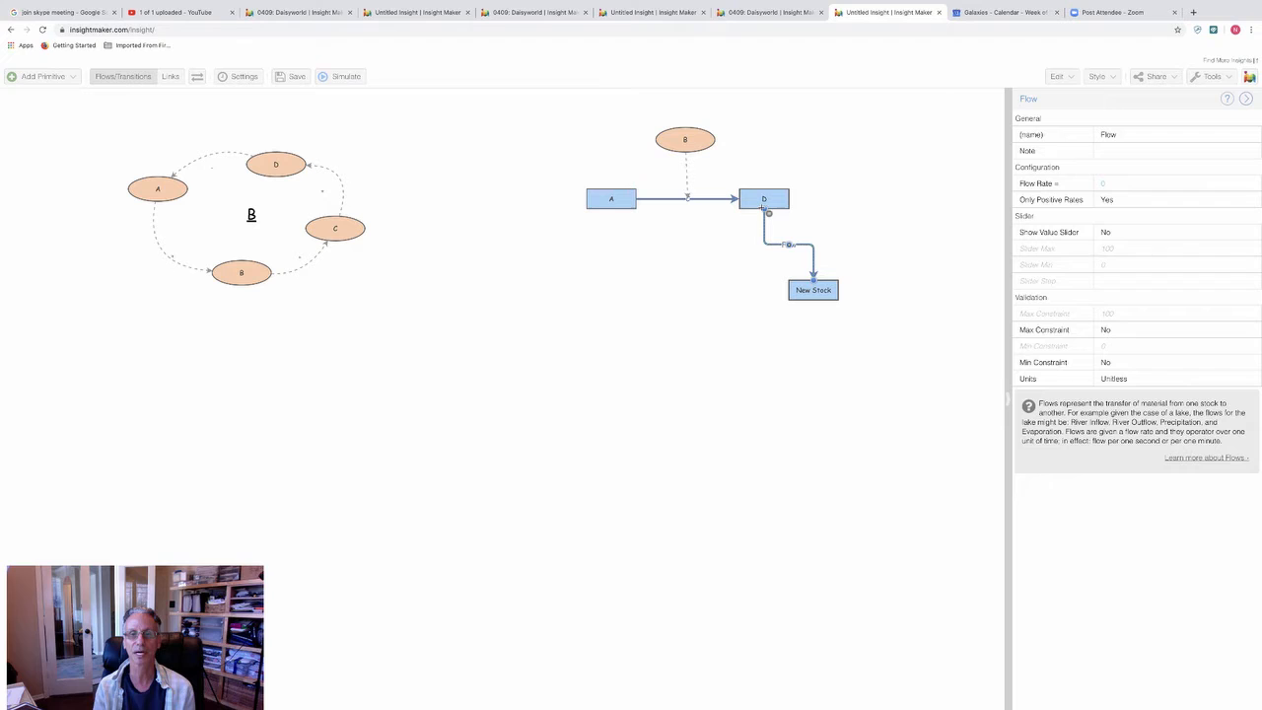
pyautogui.moveTo(736, 278); pyautogui.dragTo(738, 290)
pyautogui.click(797, 322)
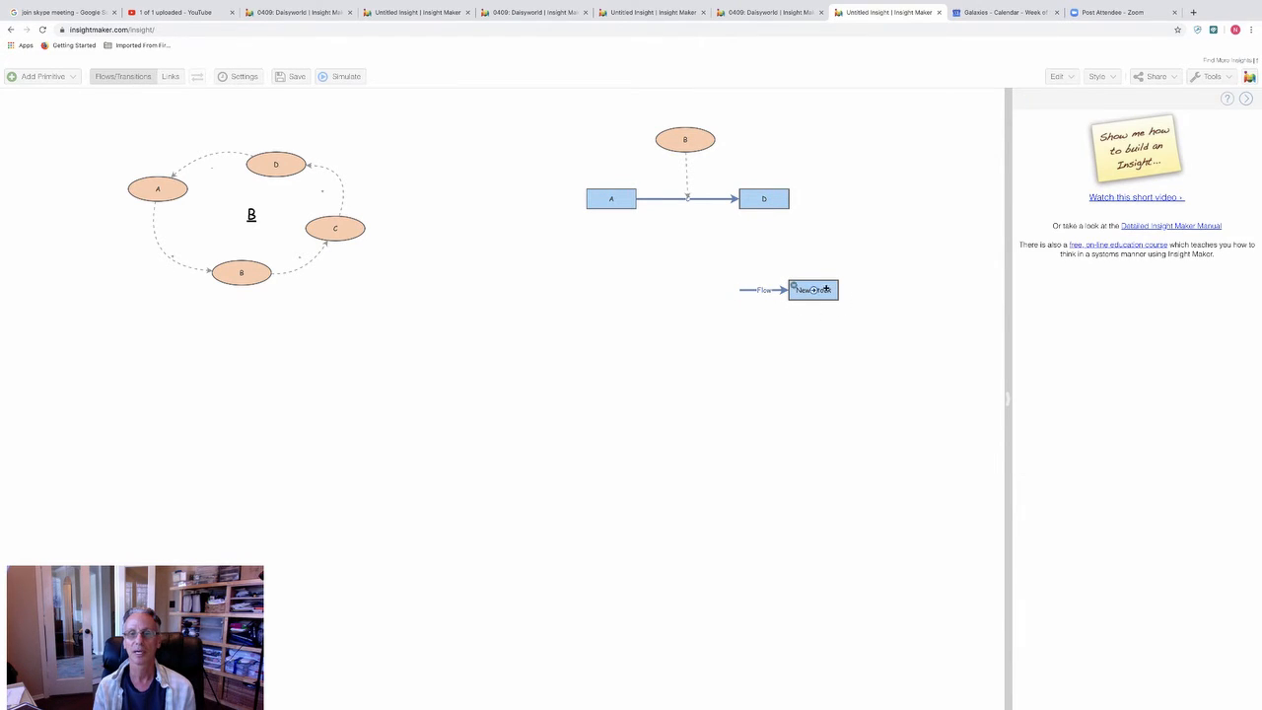
pyautogui.moveTo(814, 290); pyautogui.dragTo(879, 294)
pyautogui.click(864, 336)
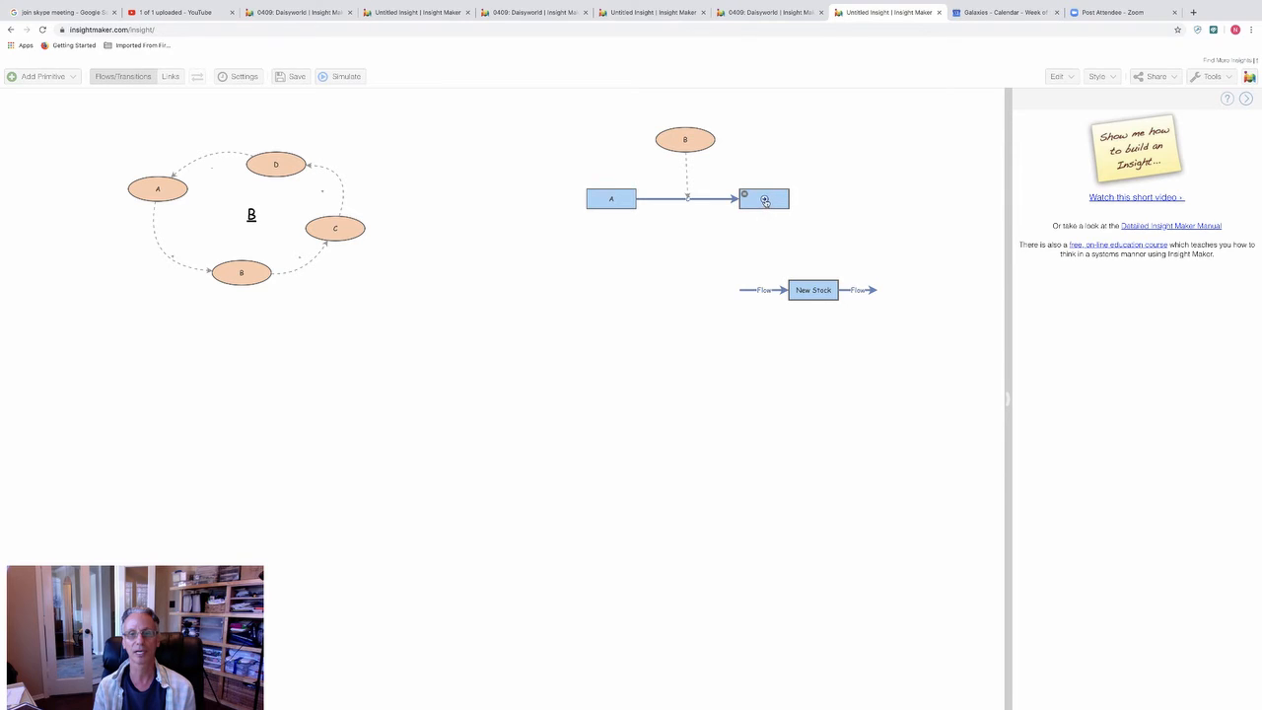
# Step: Move variable B beneath the flow between stocks A and D, leaving no stray flow on stock D
pyautogui.moveTo(694, 142); pyautogui.dragTo(694, 245)
pyautogui.moveTo(764, 200)
pyautogui.mouseDown()
pyautogui.moveTo(762, 292)
pyautogui.moveTo(761, 219)
pyautogui.mouseUp()
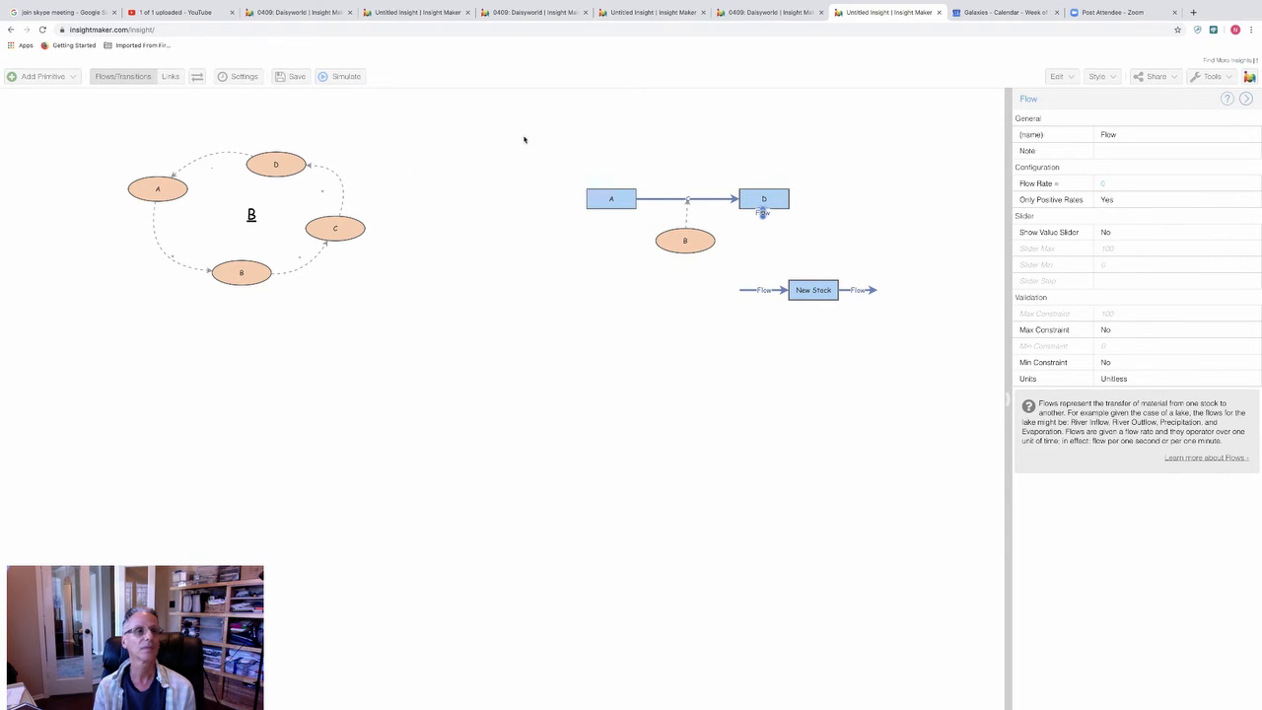
pyautogui.click(561, 199)
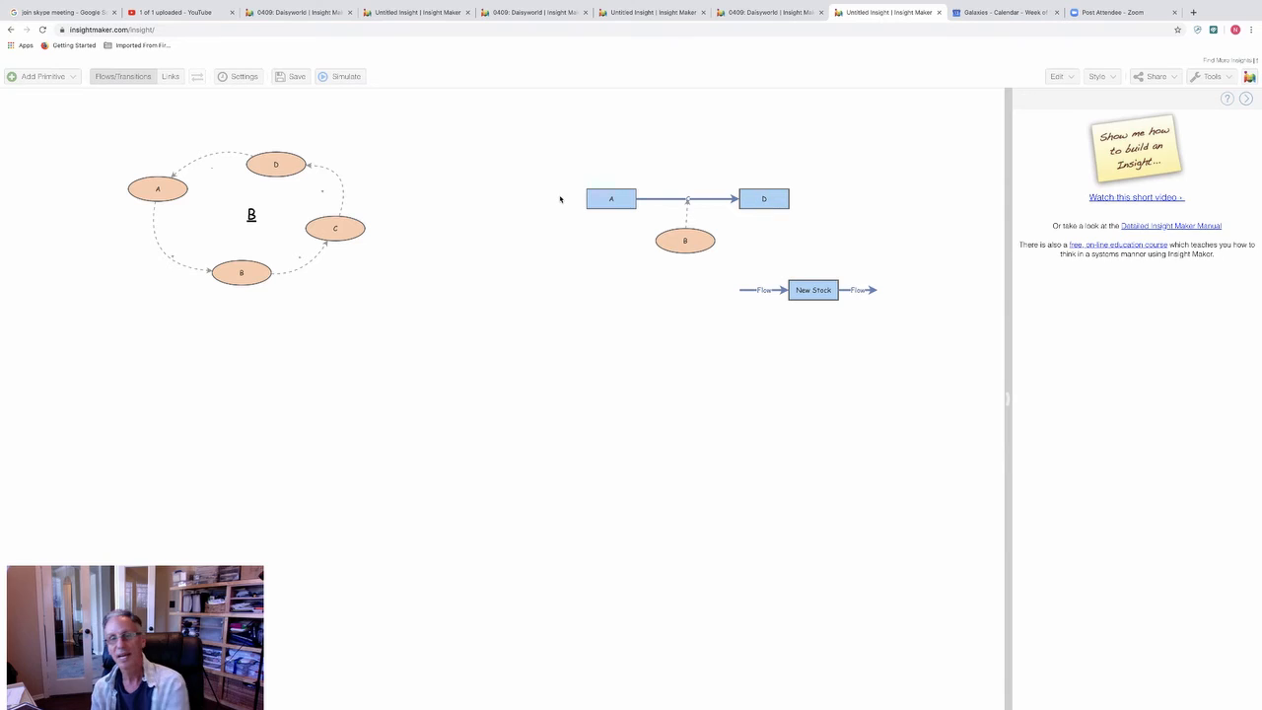
# Step: Link stock D and variable B to the inflow of the new stock
pyautogui.click(170, 76)
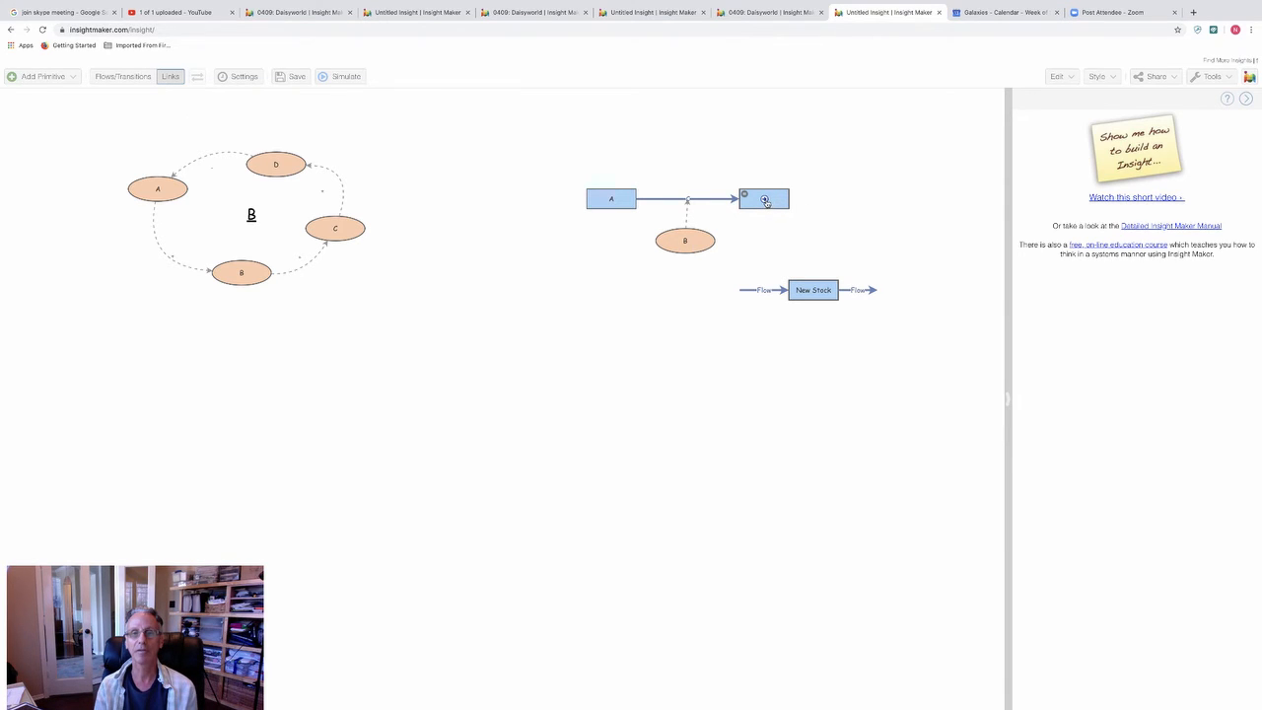
pyautogui.moveTo(766, 200); pyautogui.dragTo(764, 292)
pyautogui.moveTo(685, 242); pyautogui.dragTo(757, 290)
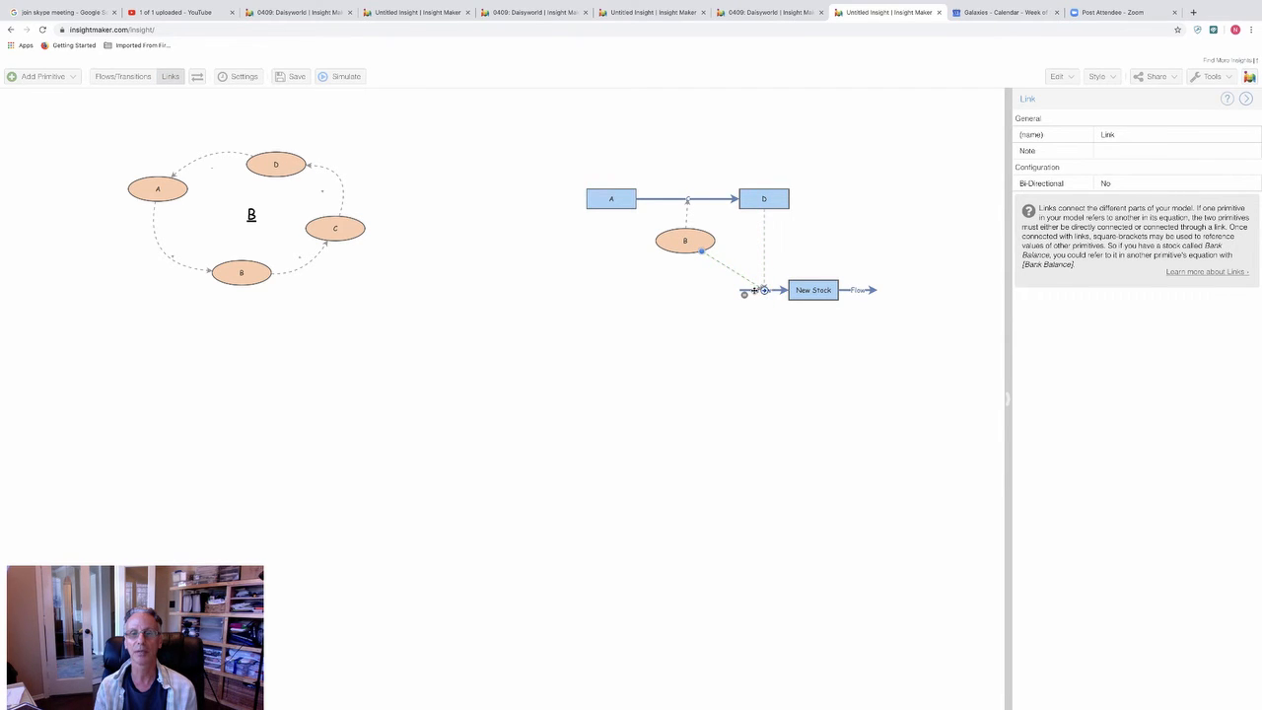
# Step: Examine the references available in the rate equation of the new stock's inflow and close the equation editor
pyautogui.click(755, 291)
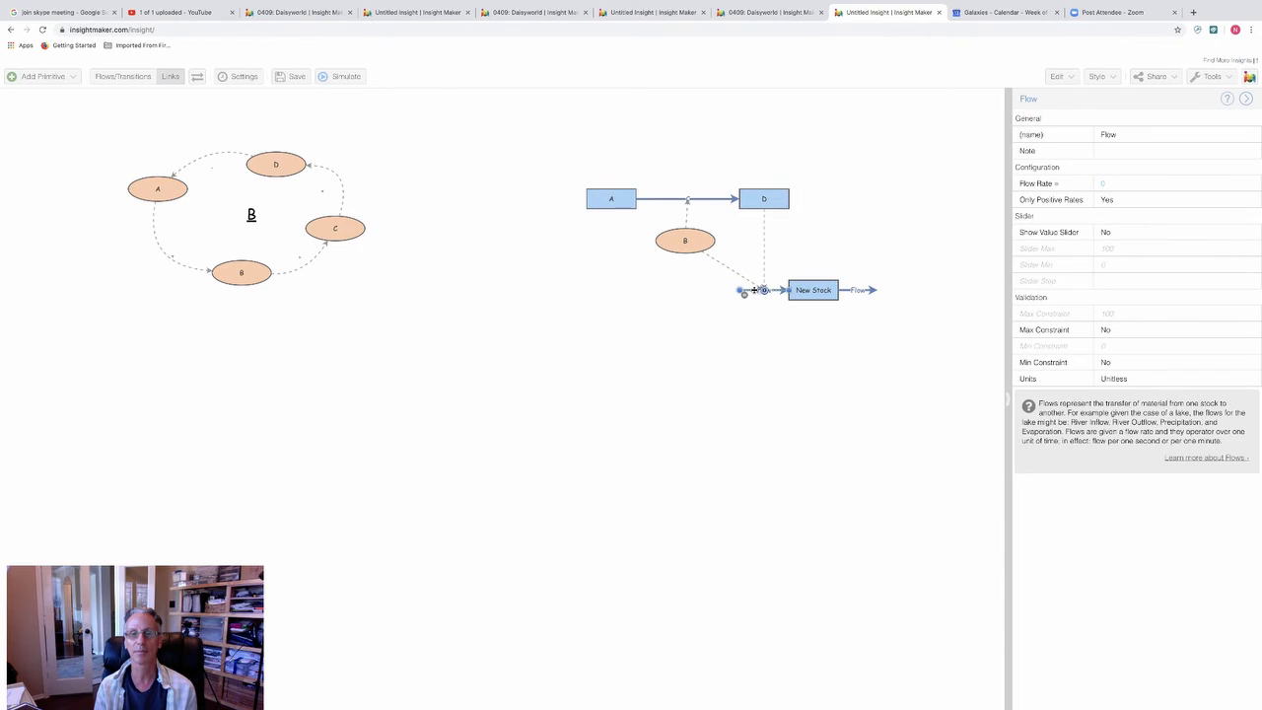
pyautogui.click(1180, 181)
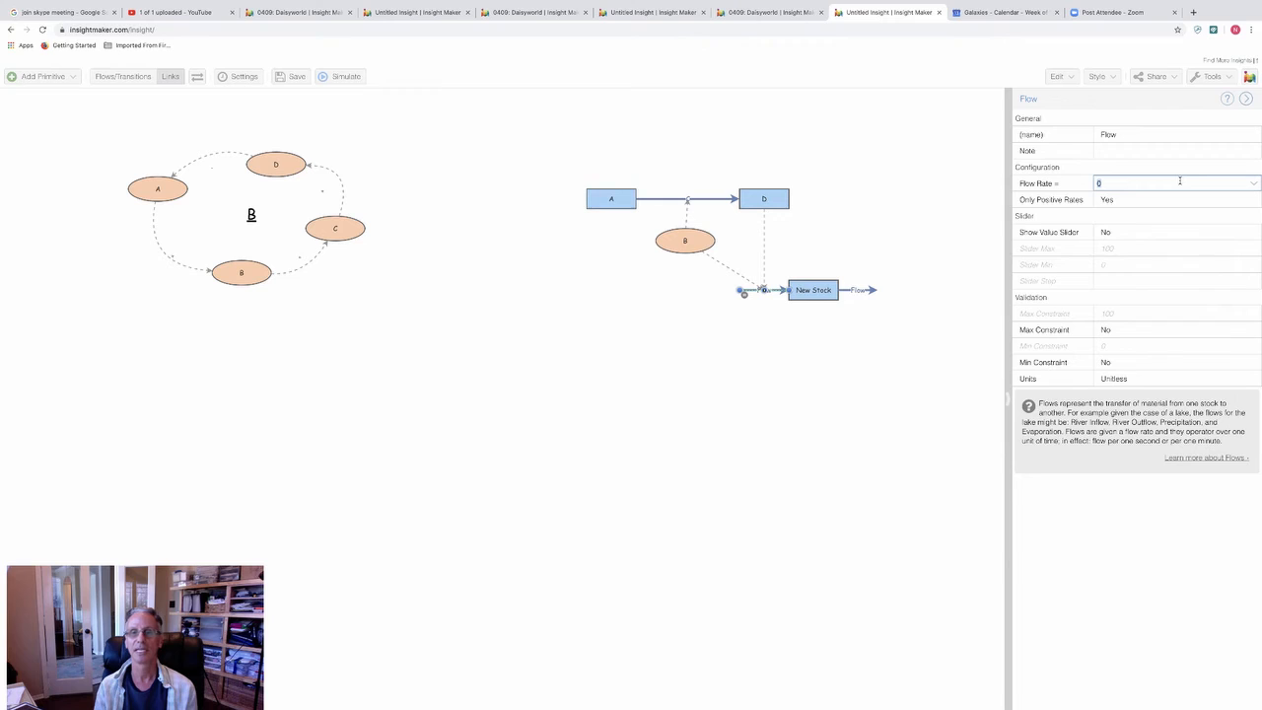
pyautogui.click(1251, 187)
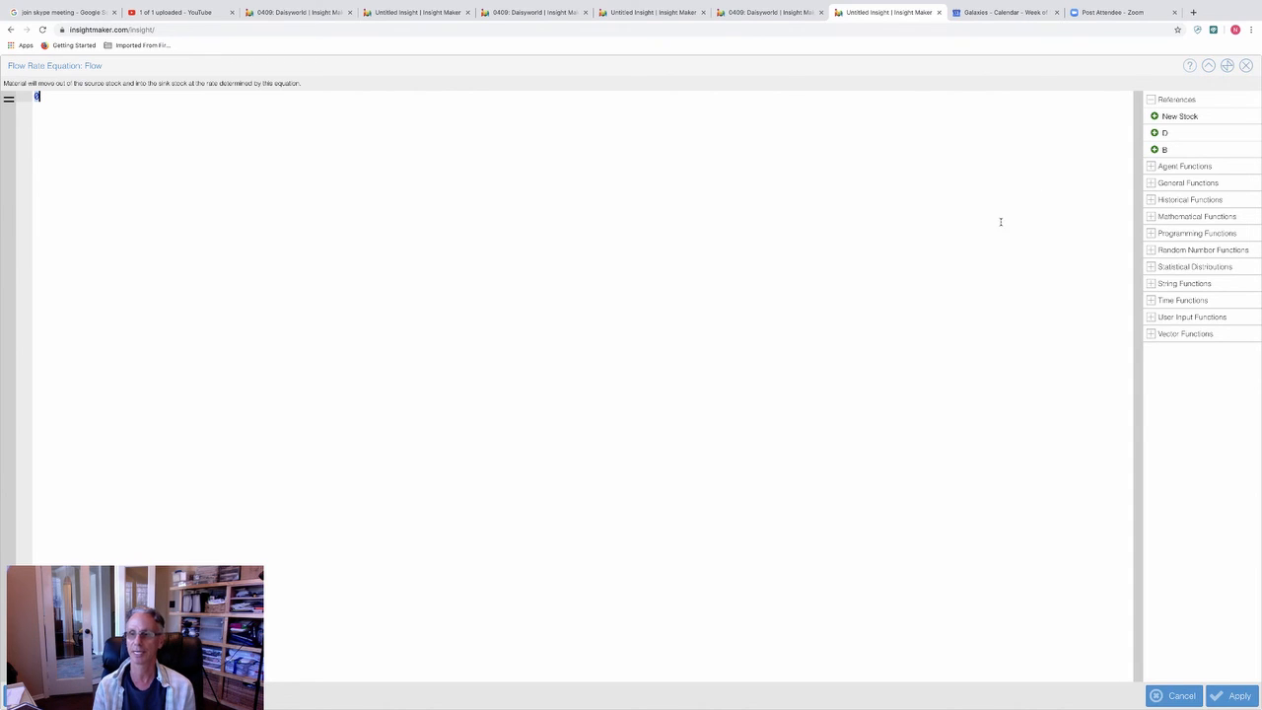
pyautogui.click(1246, 65)
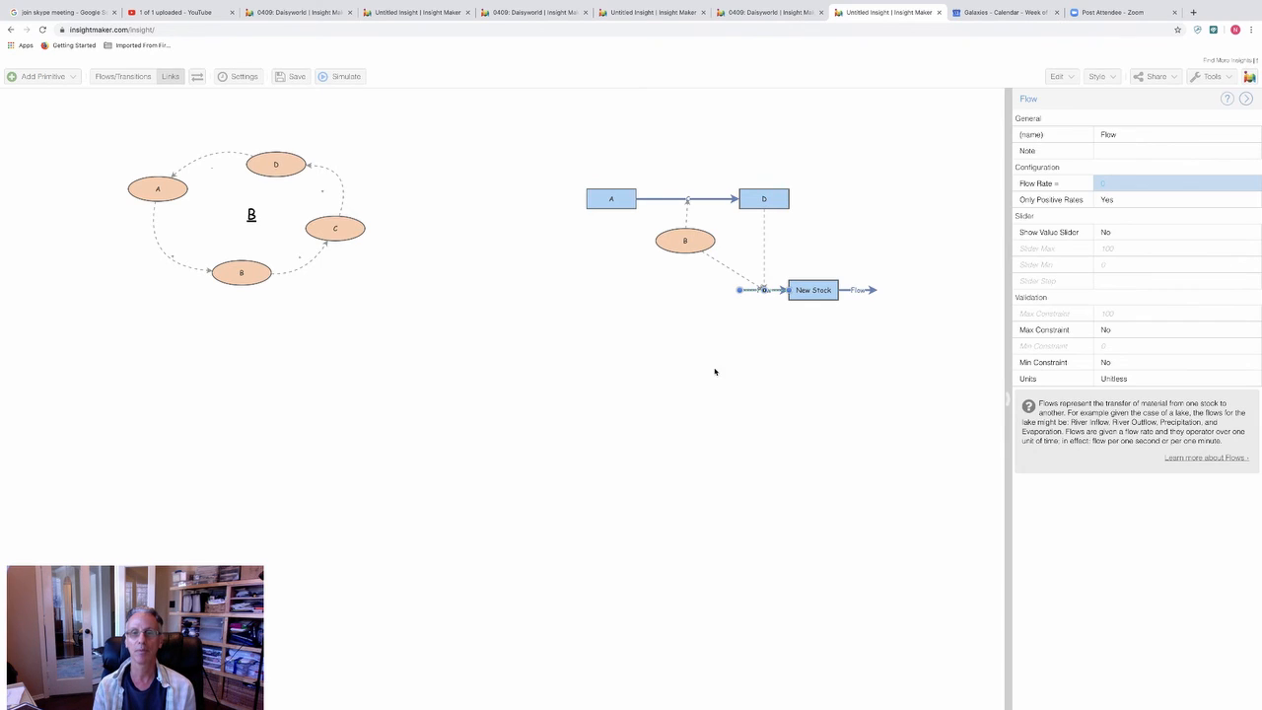